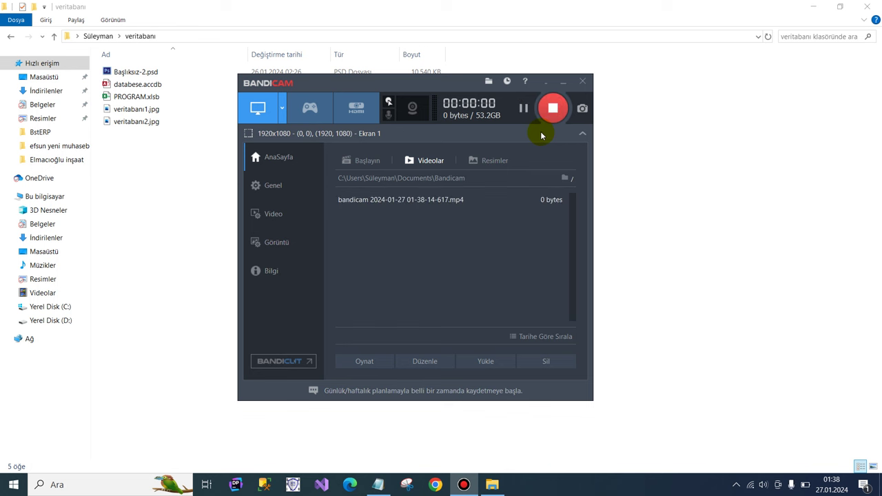
- Open databese.accdb from the veritabanı folder in Microsoft Access
click(564, 82)
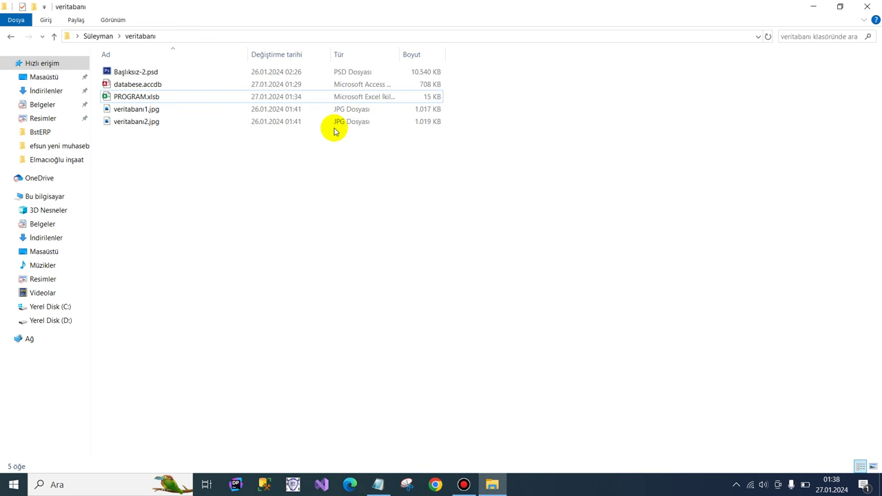
double_click(144, 84)
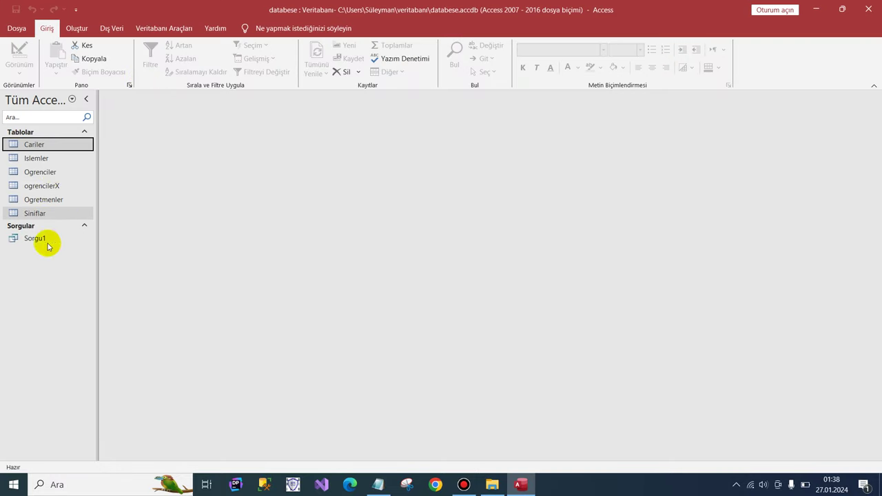
- Delete the three existing records from the Cariler table and close it
double_click(39, 147)
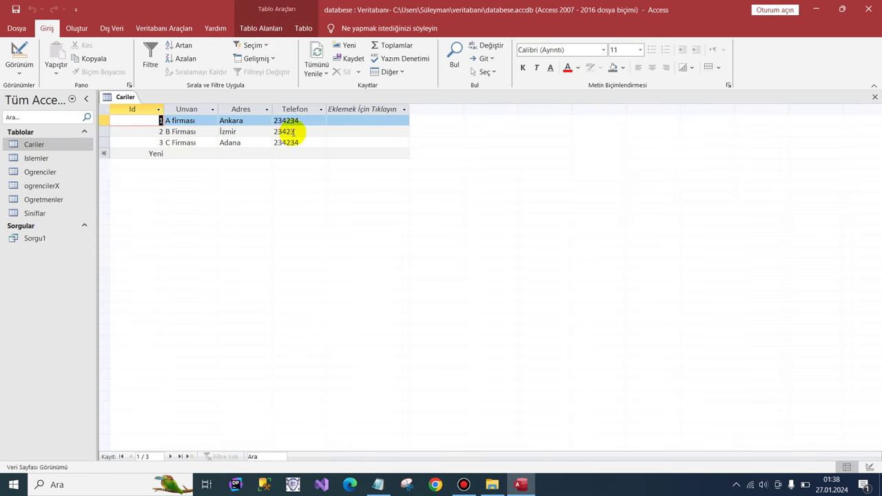
click(874, 98)
double_click(32, 144)
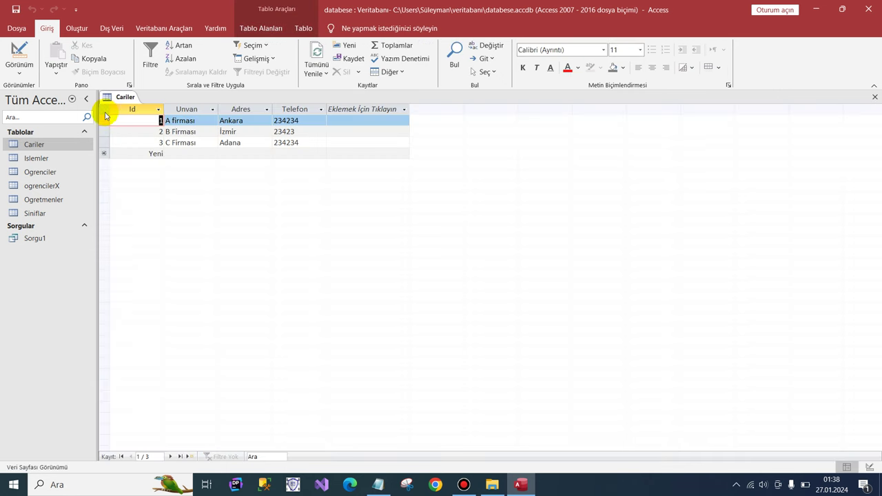
click(106, 110)
key(Delete)
key(Return)
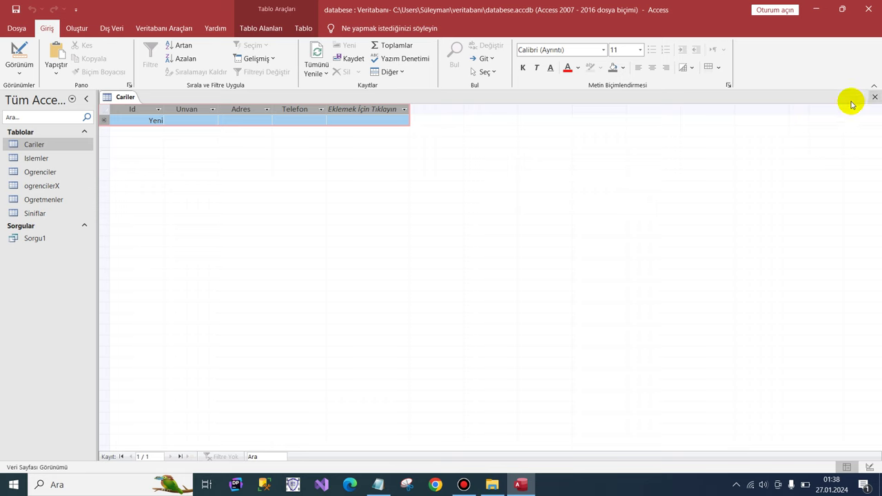
click(874, 98)
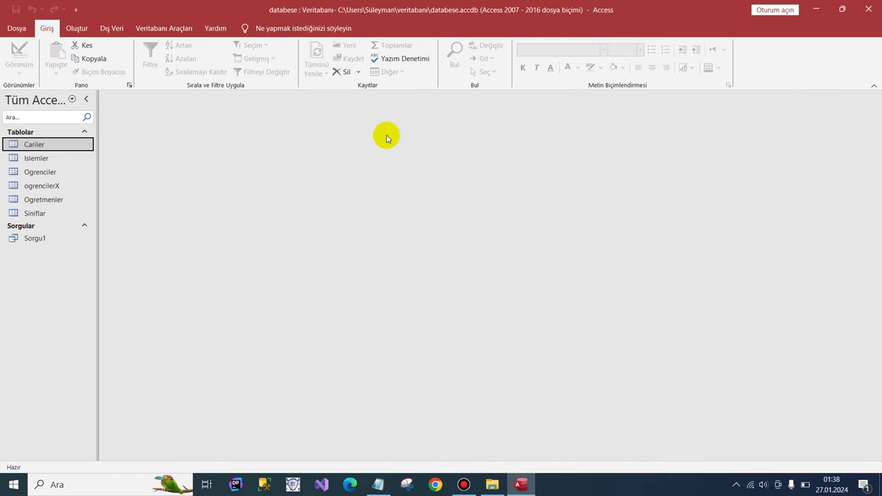
- Reopen Cariler and enter a test record with values 343, 34 and 34
double_click(53, 144)
click(197, 122)
text(3)
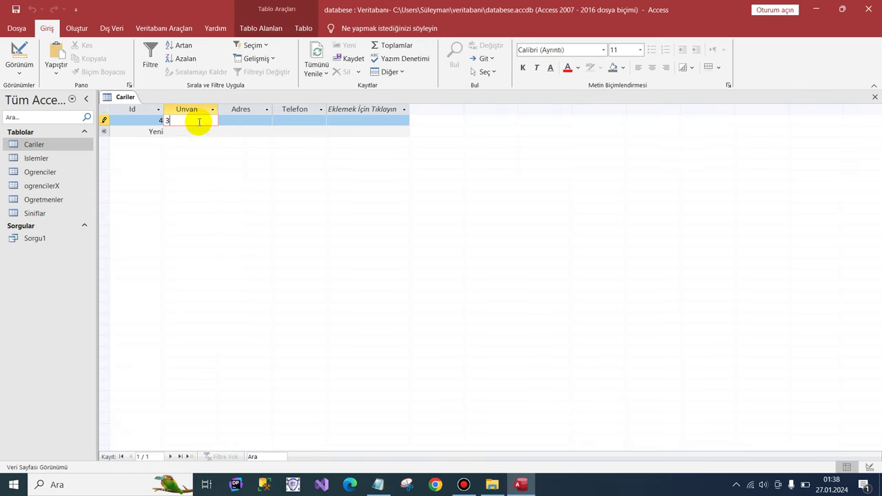
text(43)
click(232, 122)
text(34)
click(291, 122)
text(34)
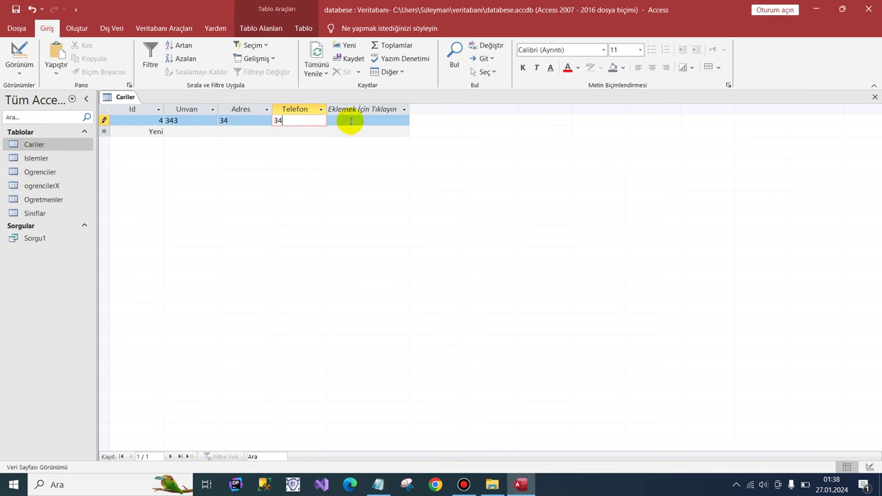
click(348, 122)
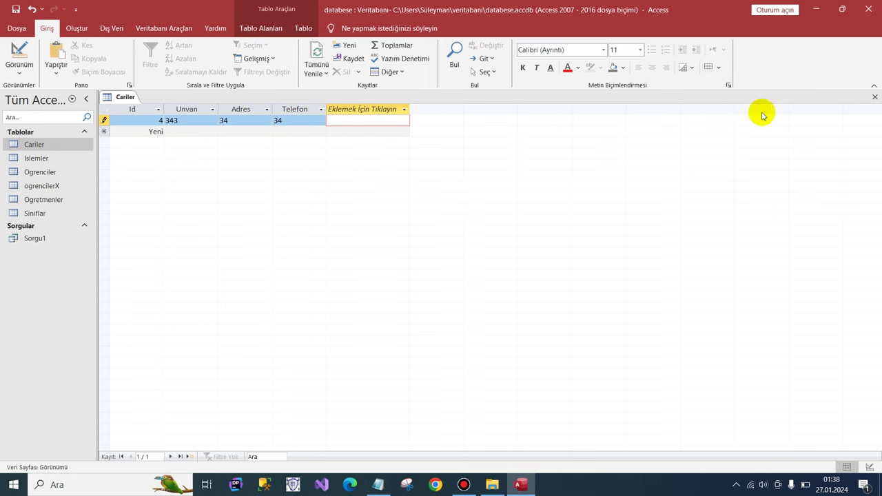
- Add a second test record filled with 345, then delete both test records
key(Down)
key(Left)
key(Left)
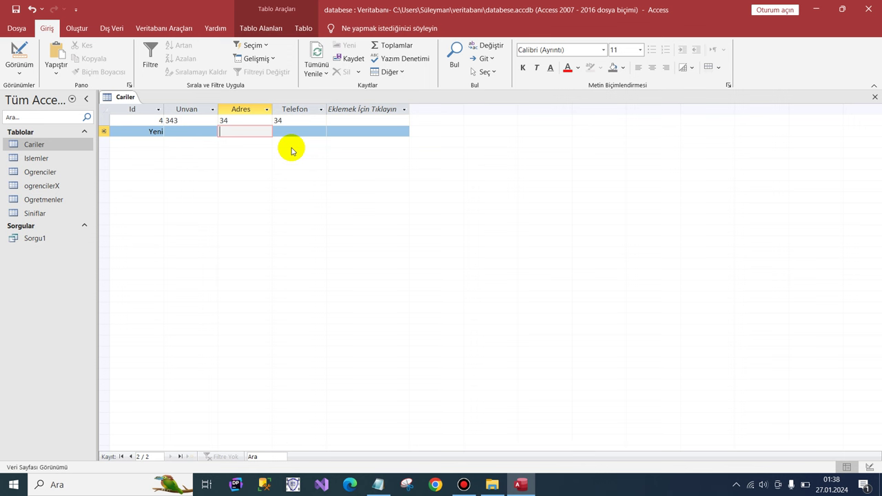
key(Left)
text(345)
key(Tab)
text(345)
key(Tab)
text(345)
key(Tab)
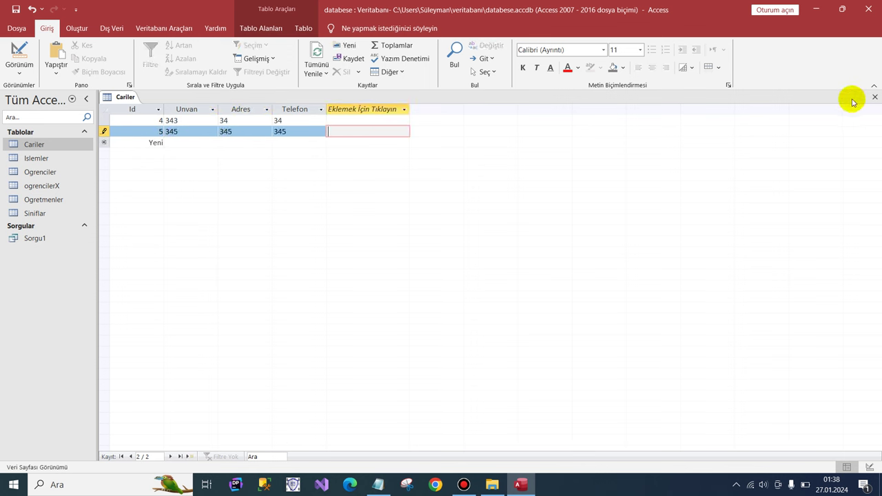
click(106, 111)
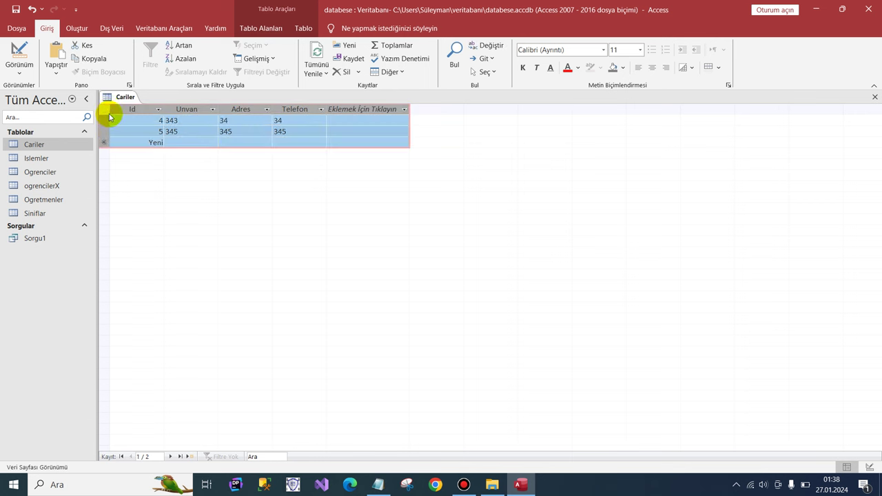
key(Delete)
key(Return)
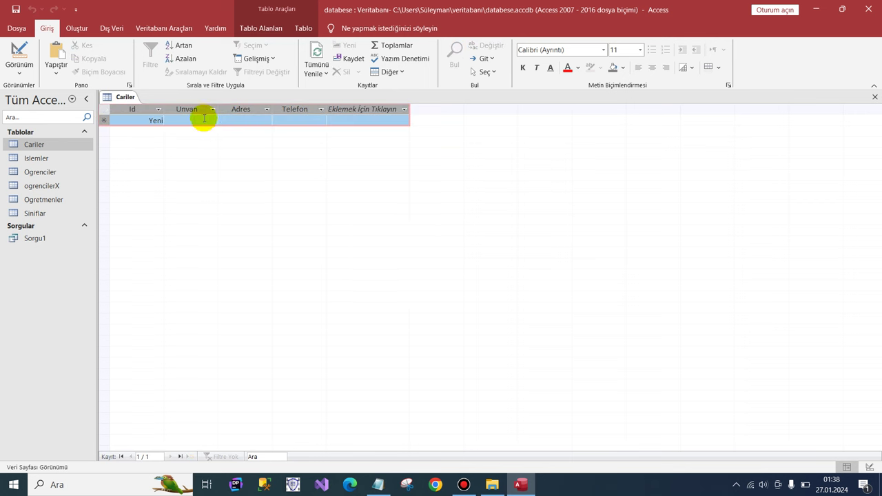
- Enter one more test record (4534, 345), delete it, and close the empty table
click(205, 119)
text(4534)
click(242, 120)
text(345)
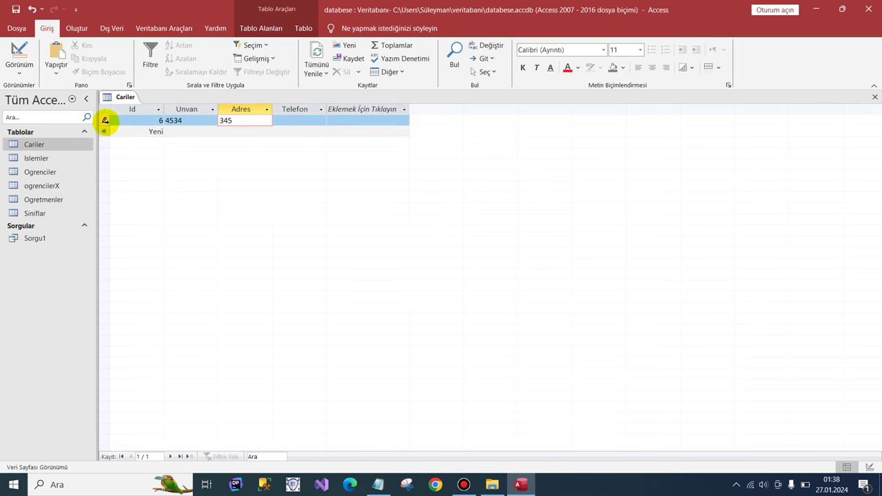
click(104, 119)
key(Delete)
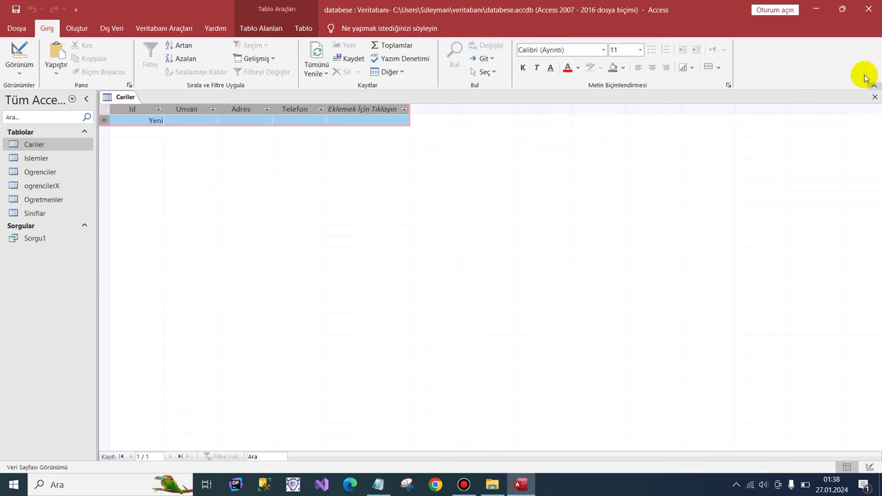
key(Return)
click(875, 97)
- Copy and paste Cariler as a structure-only table named Cariler Kopyası
right_click(41, 144)
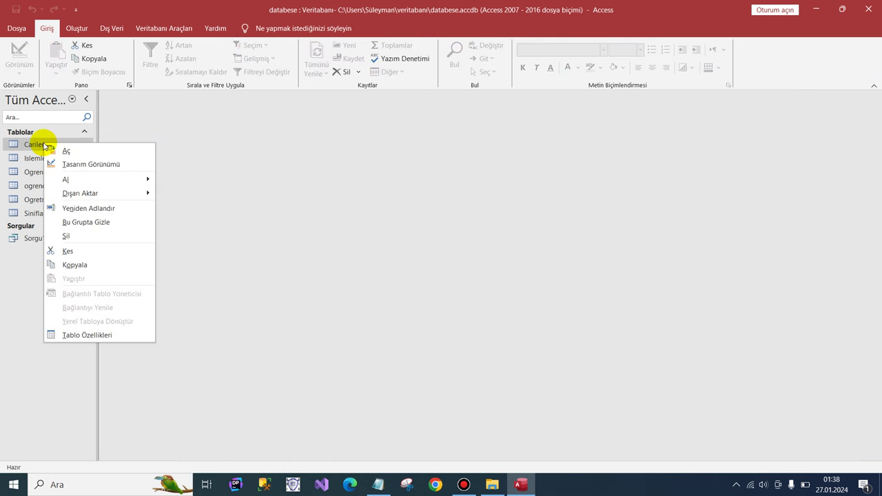
click(75, 265)
right_click(39, 143)
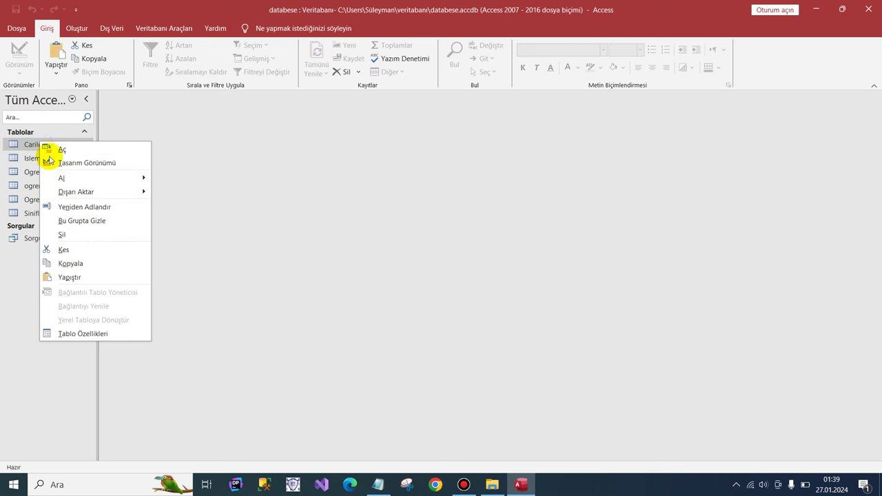
click(69, 277)
click(360, 181)
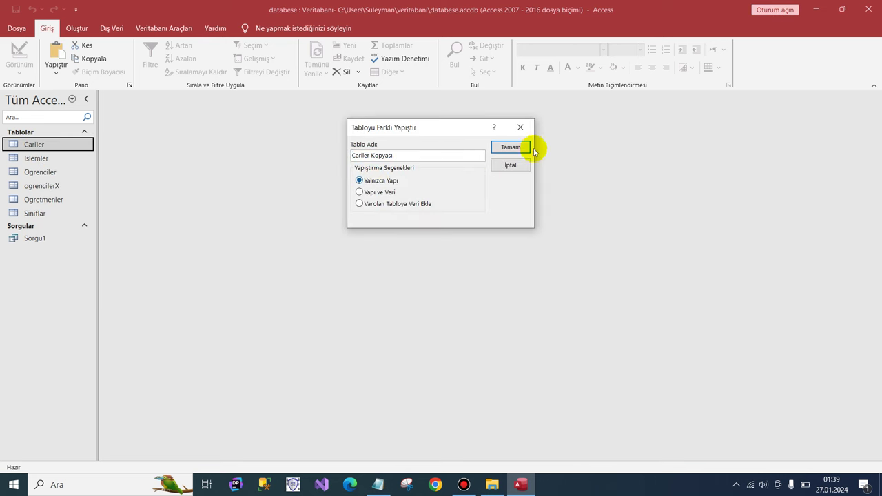
click(510, 147)
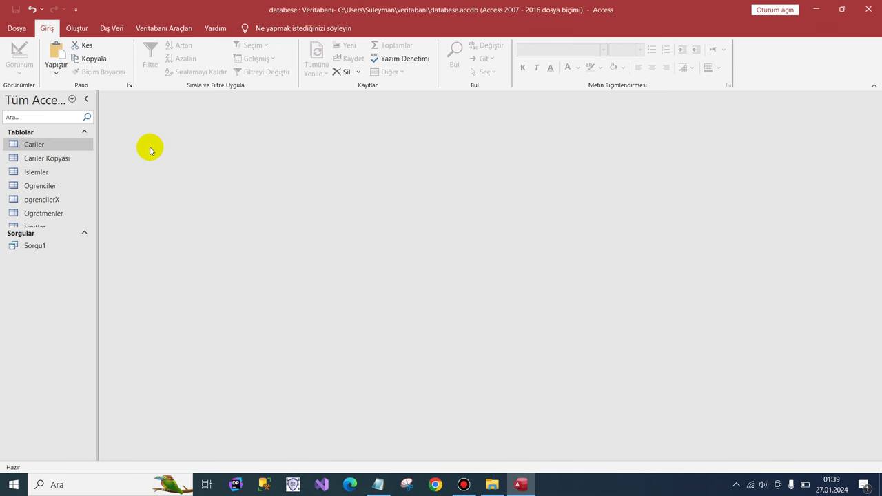
- Delete the original Cariler table, confirming both prompts
click(40, 144)
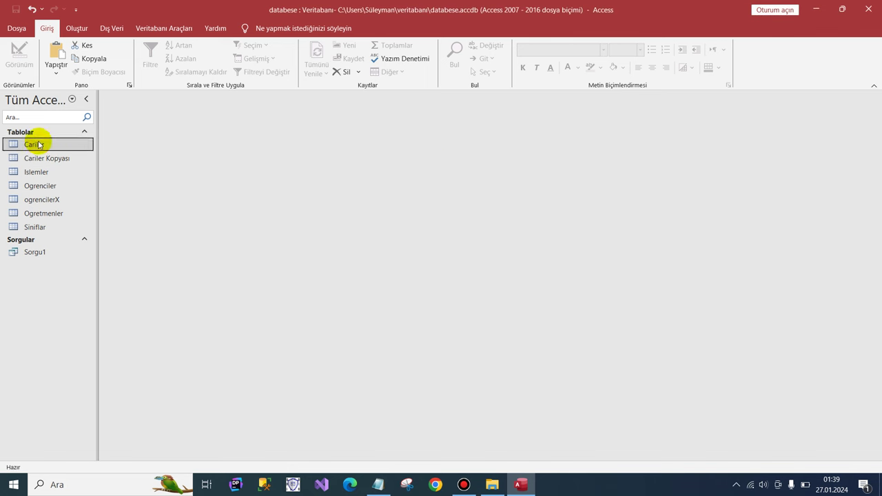
key(Delete)
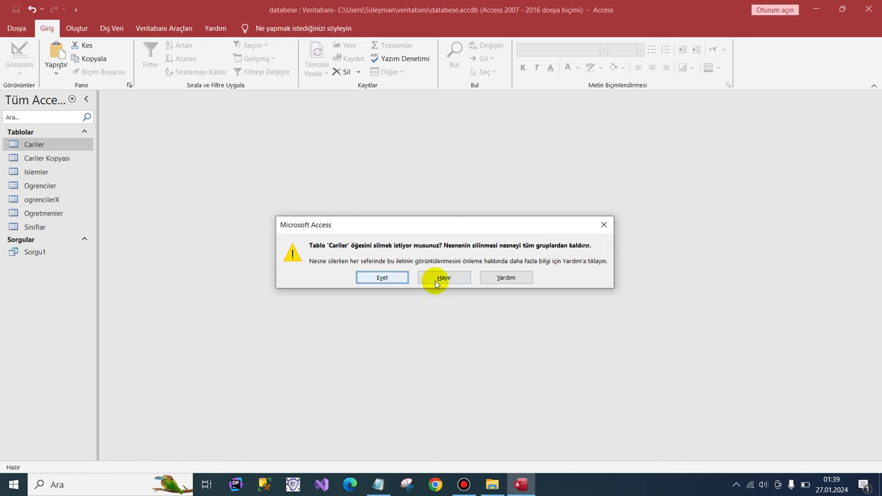
click(436, 282)
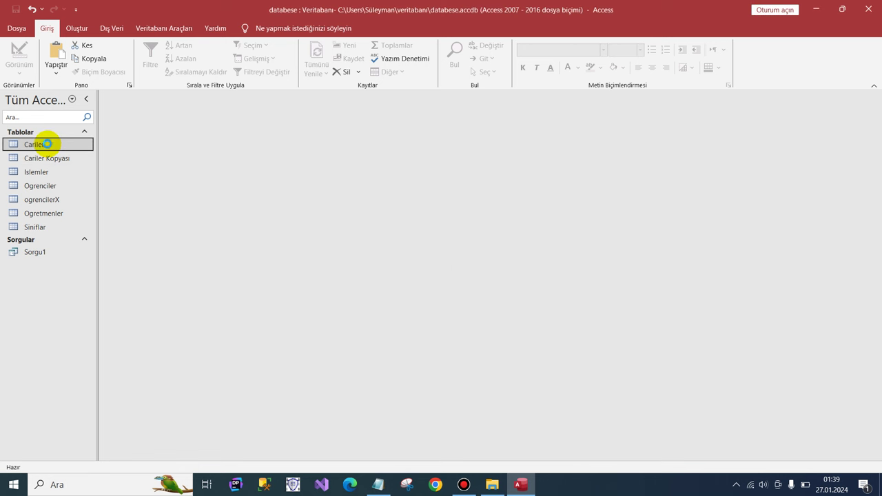
key(Delete)
key(Return)
click(409, 278)
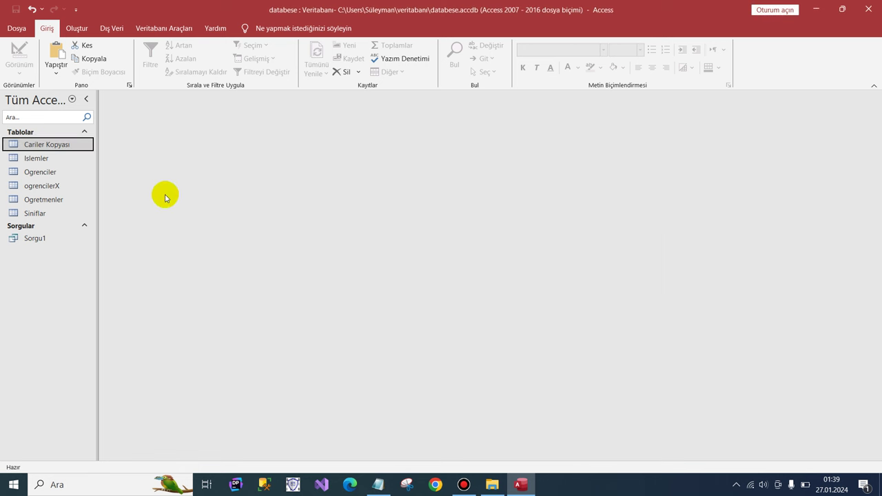
- Rename Cariler Kopyası to Cariler
click(42, 146)
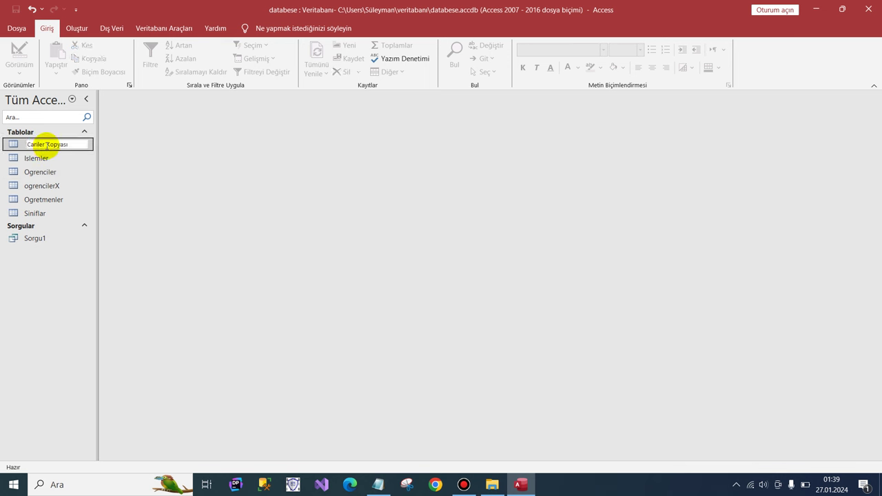
drag(46, 144, 211, 144)
key(Delete)
key(Return)
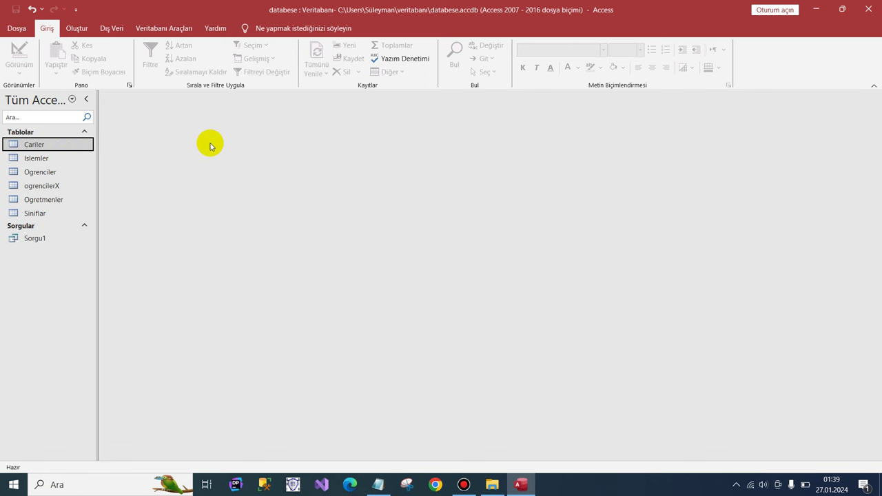
- Test the new Cariler table with an 'asd' entry, cancel it, and close
double_click(38, 145)
click(204, 122)
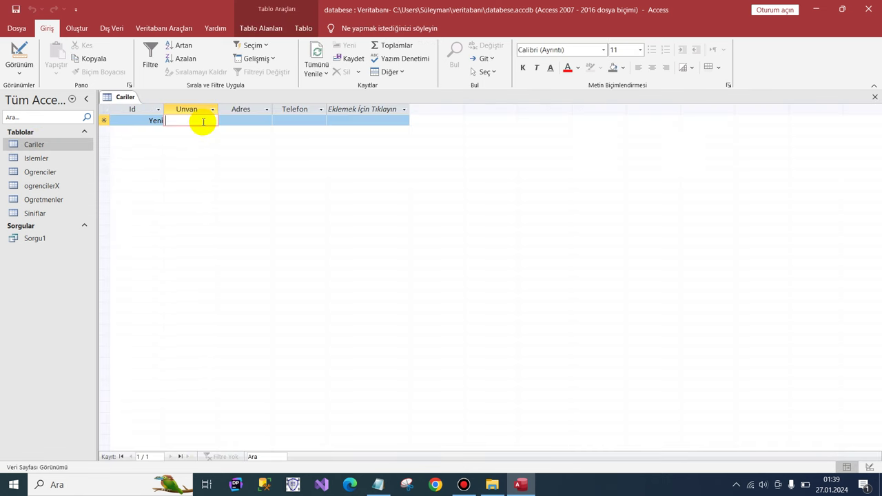
text(asd)
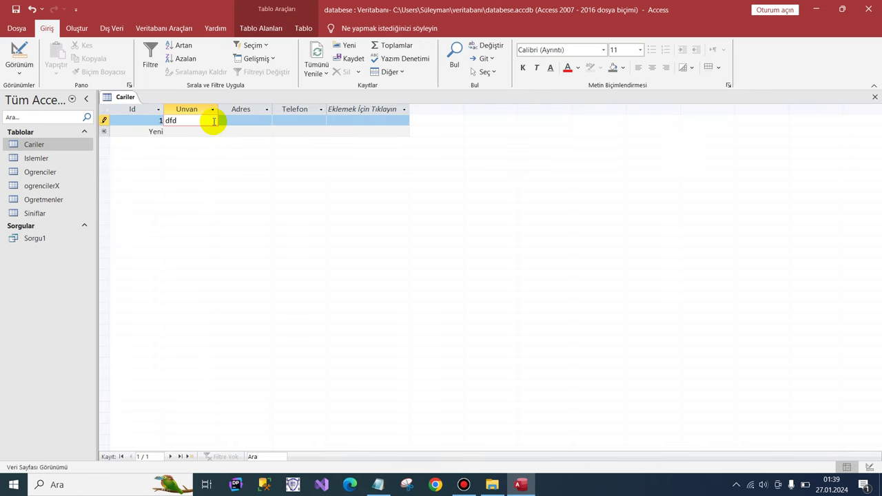
key(Escape)
click(875, 97)
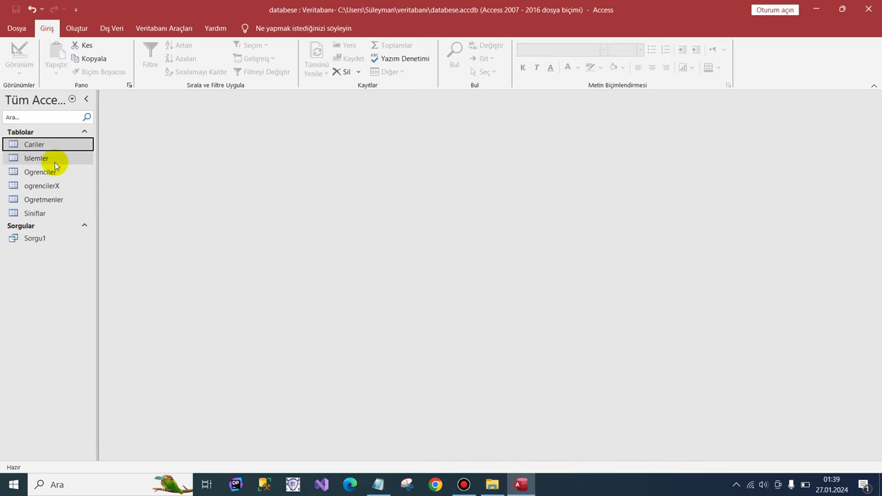
- In Cariler's design view, move the Adres field below Telefon
right_click(34, 146)
click(60, 165)
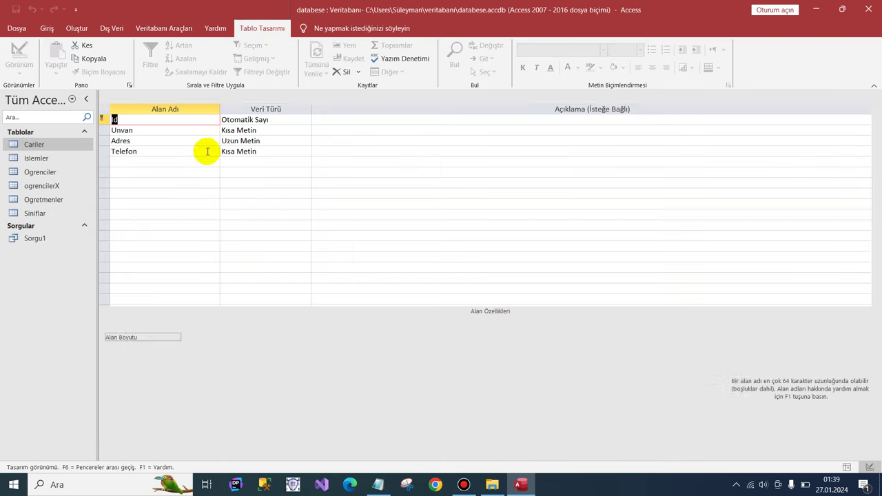
click(103, 140)
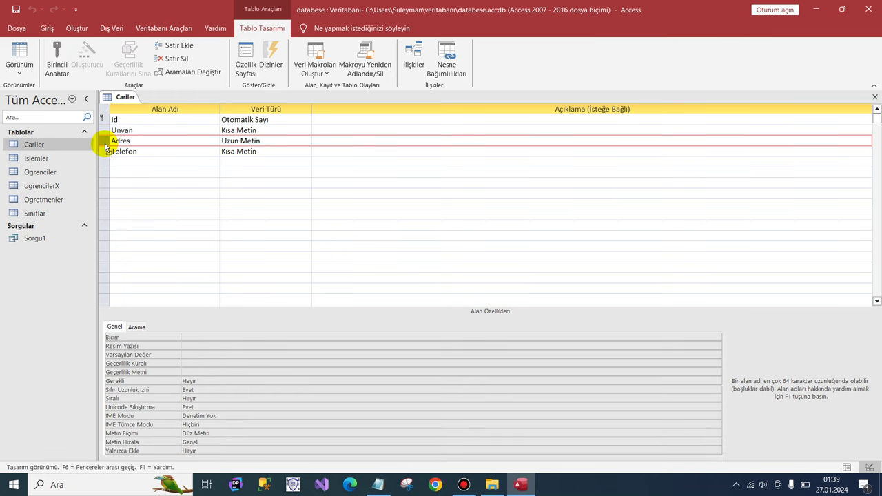
drag(104, 140, 107, 163)
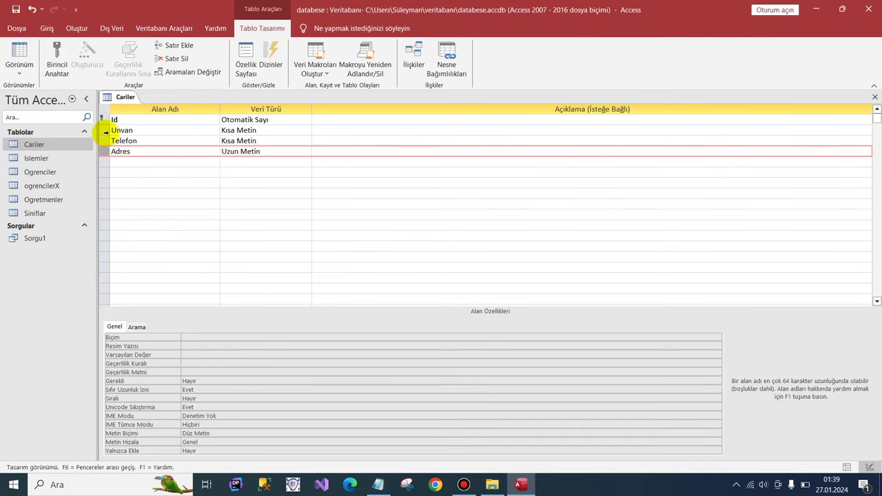
- Insert a new Ad field of type Kısa Metin above Unvan
click(104, 131)
right_click(104, 133)
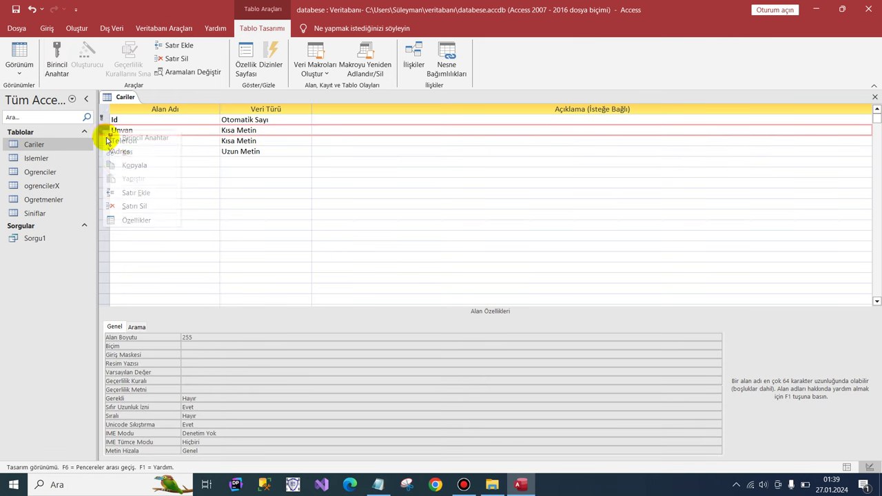
click(131, 191)
click(139, 131)
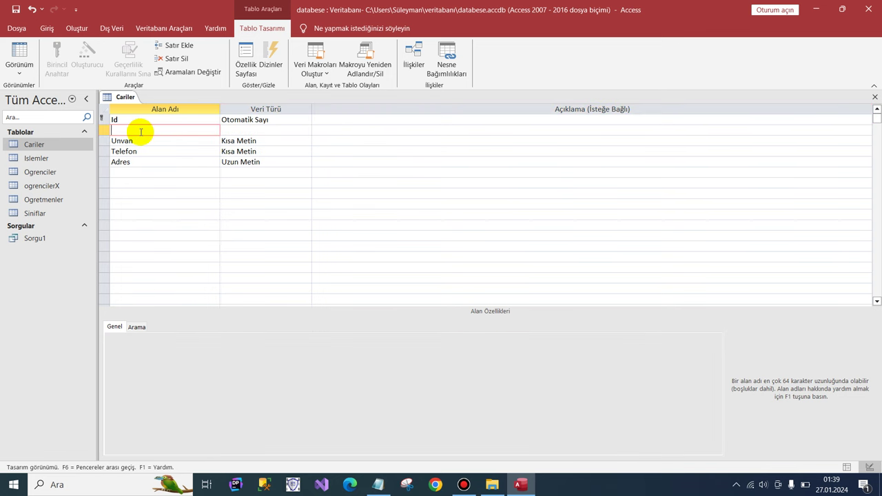
text(Ad)
key(Tab)
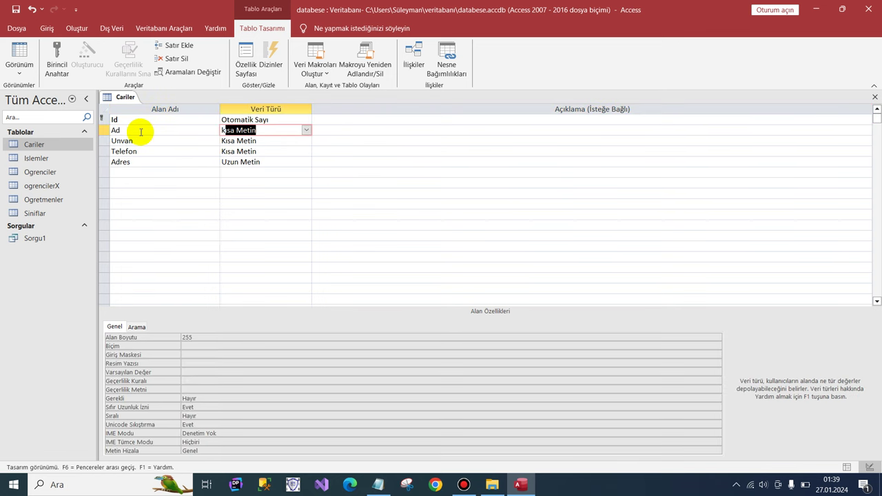
key(Down)
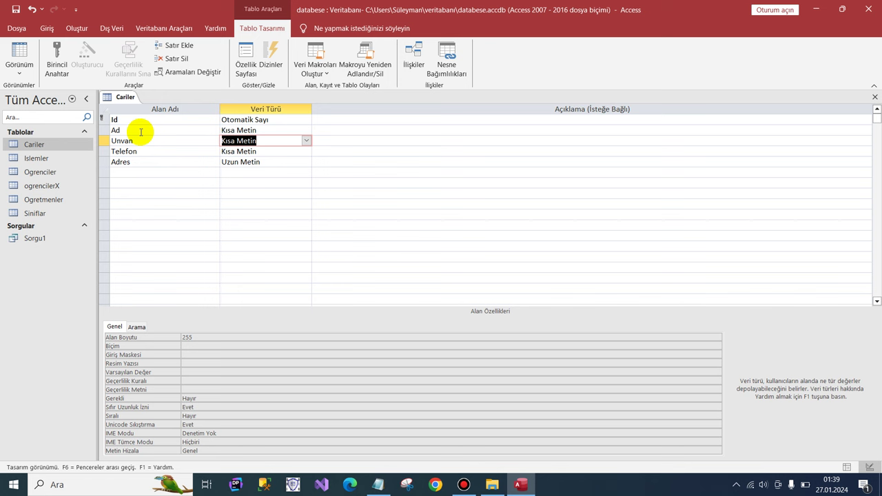
- Add an IsActive Evet/Hayır field defaulting to Evet and save the design
click(145, 172)
text(IsActive)
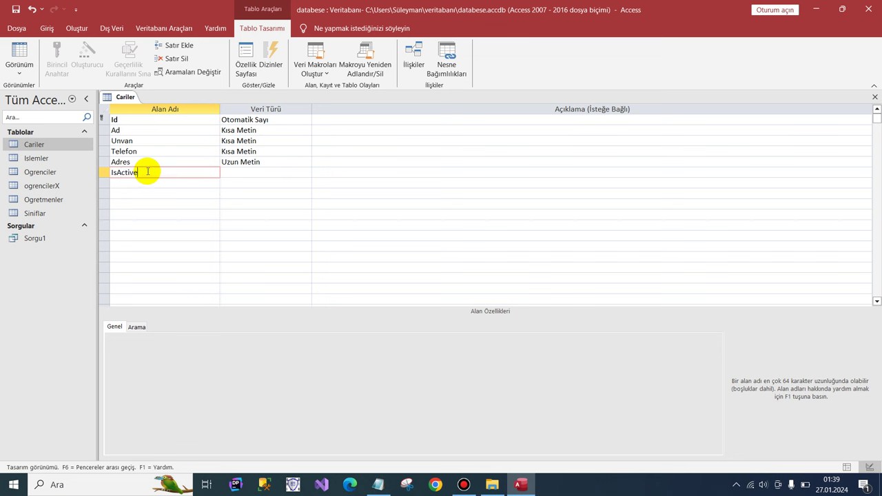
key(Tab)
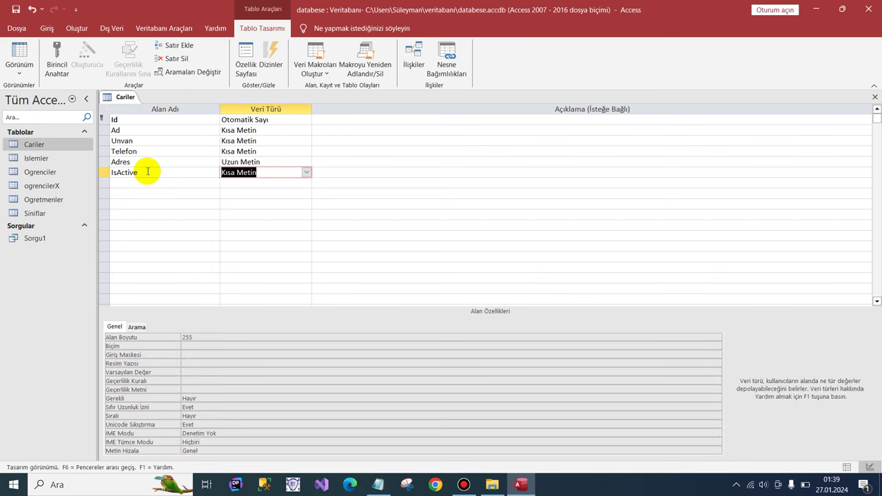
text(Evet/Hayır)
click(157, 173)
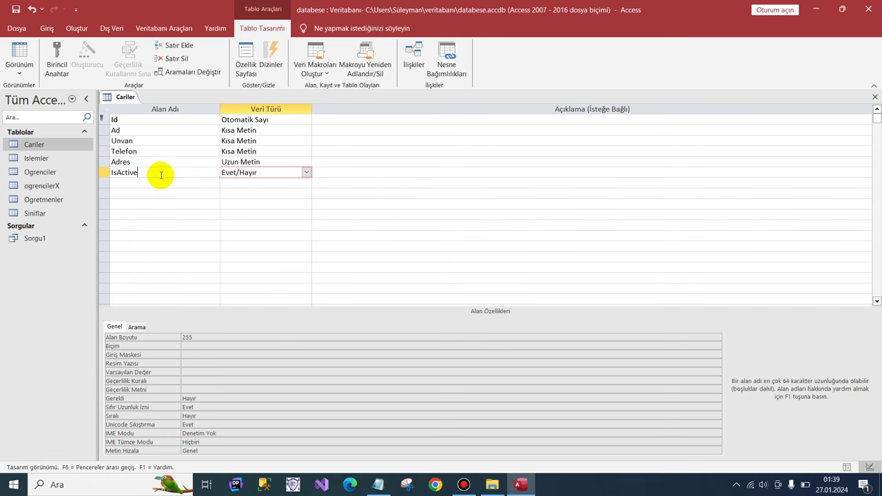
click(249, 172)
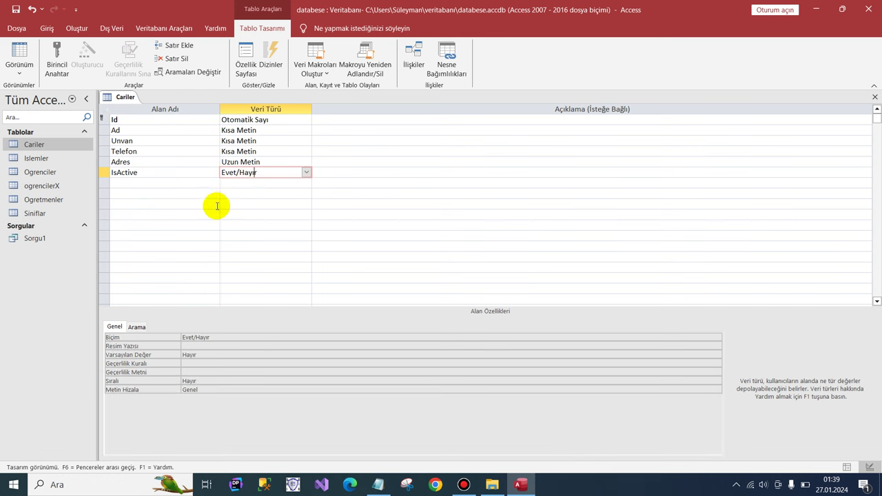
click(205, 354)
text(Evet)
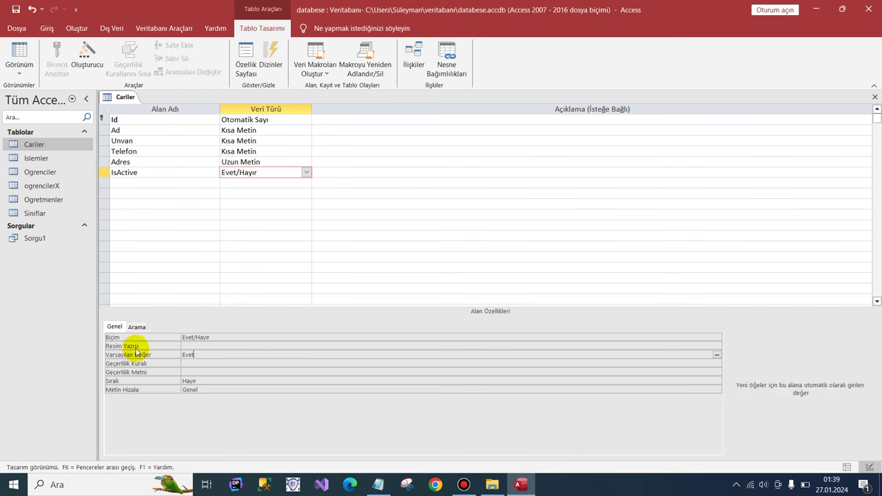
click(146, 184)
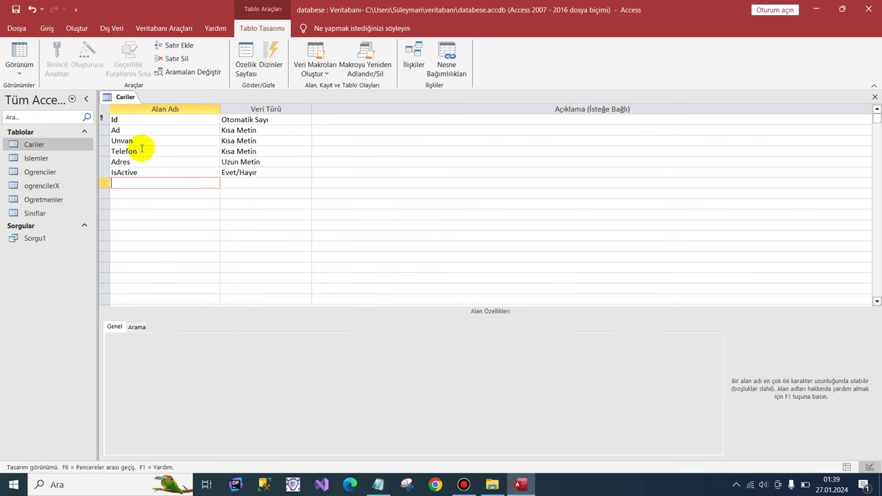
click(875, 97)
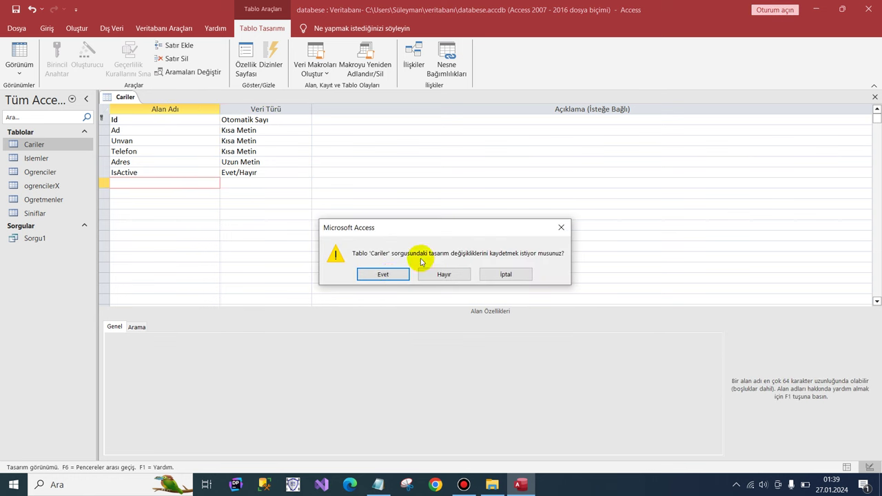
click(384, 273)
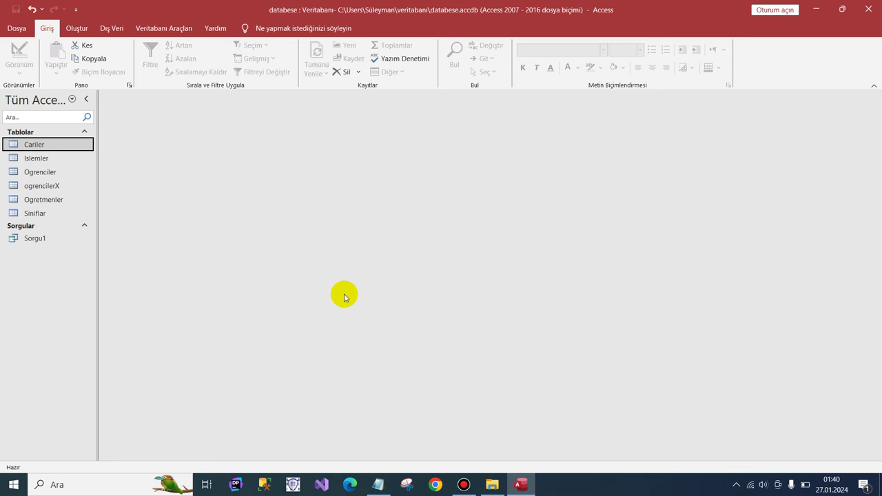
- Open PROGRAM.xlsb from the veritabanı folder in Excel
click(494, 490)
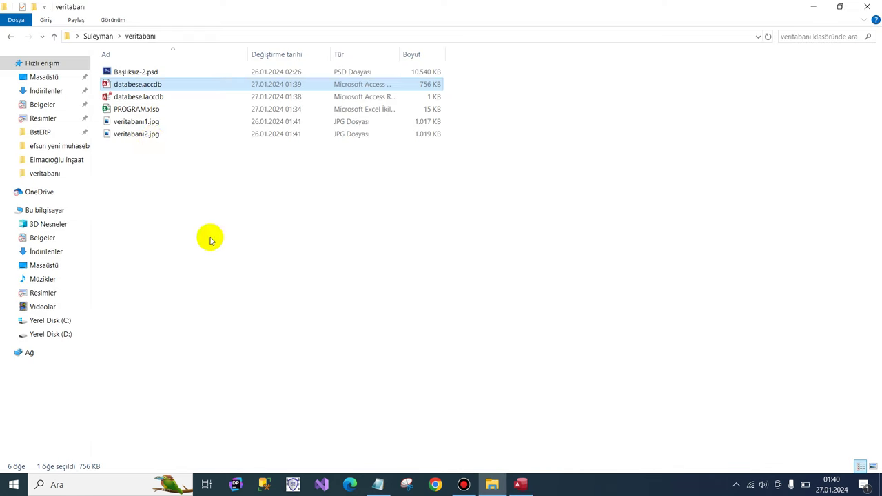
click(142, 110)
double_click(141, 110)
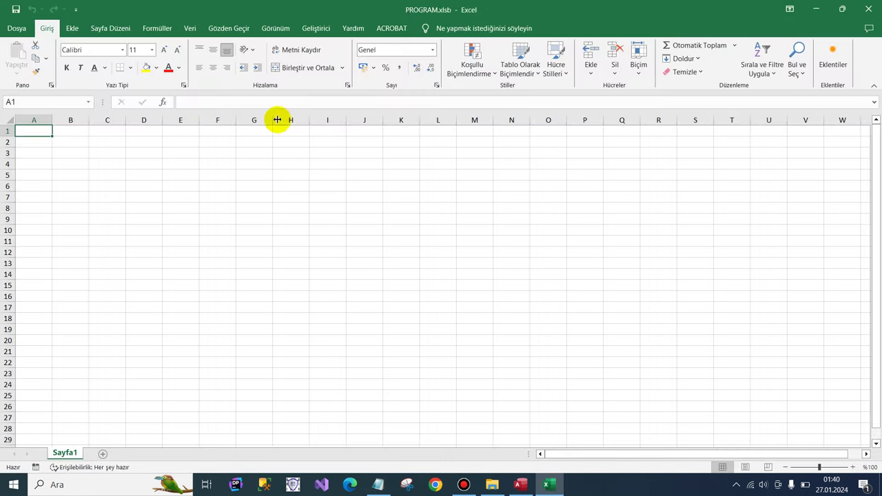
- Open the VBA editor, insert a new UserForm and enlarge it
click(315, 28)
click(18, 67)
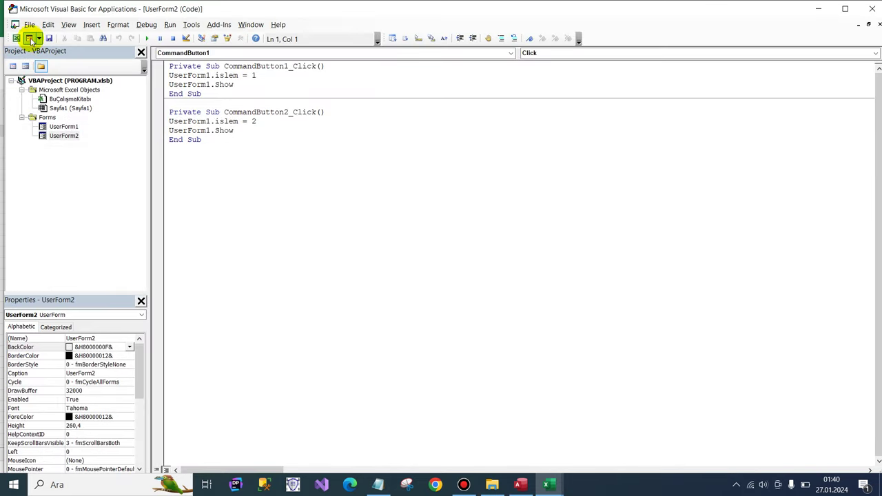
click(29, 38)
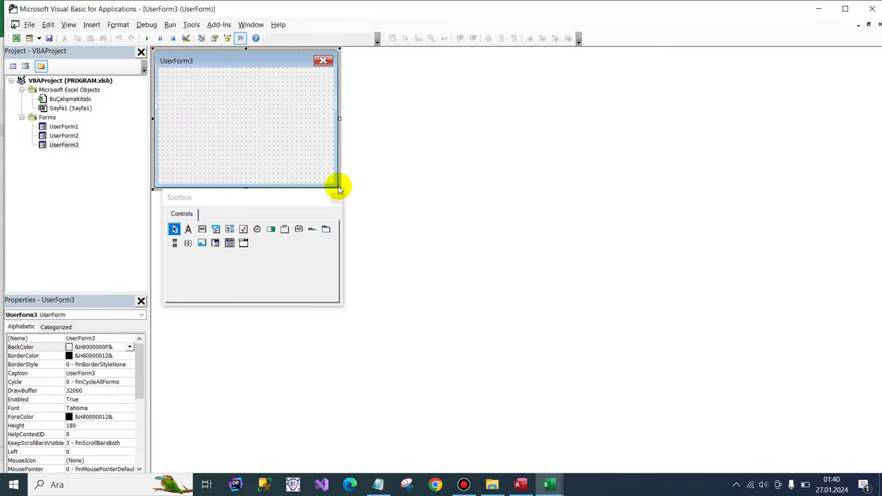
drag(301, 198, 631, 94)
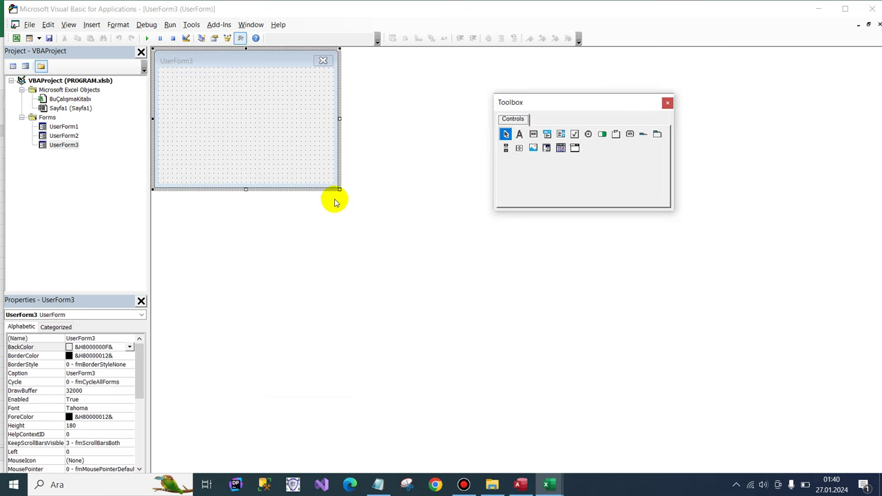
drag(339, 189, 477, 264)
- Name the form frmCariKayit and caption it CARİ KAYIT FORMU
click(53, 340)
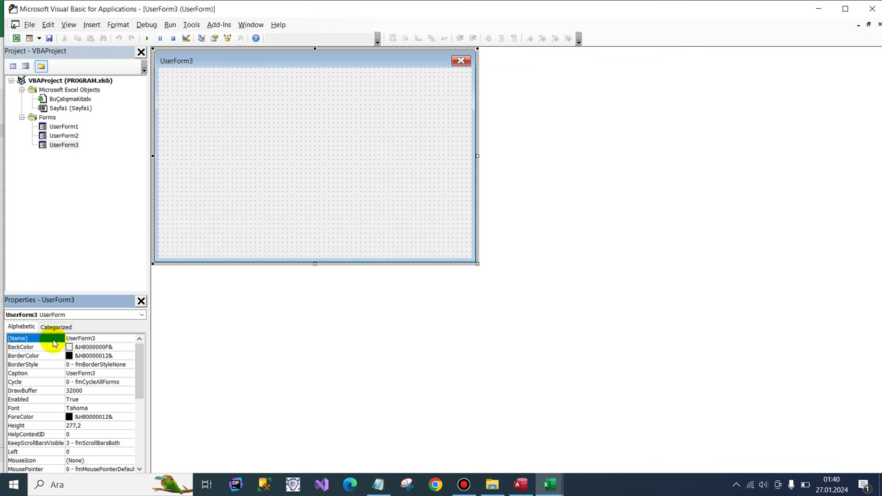
text(frmCariKayit)
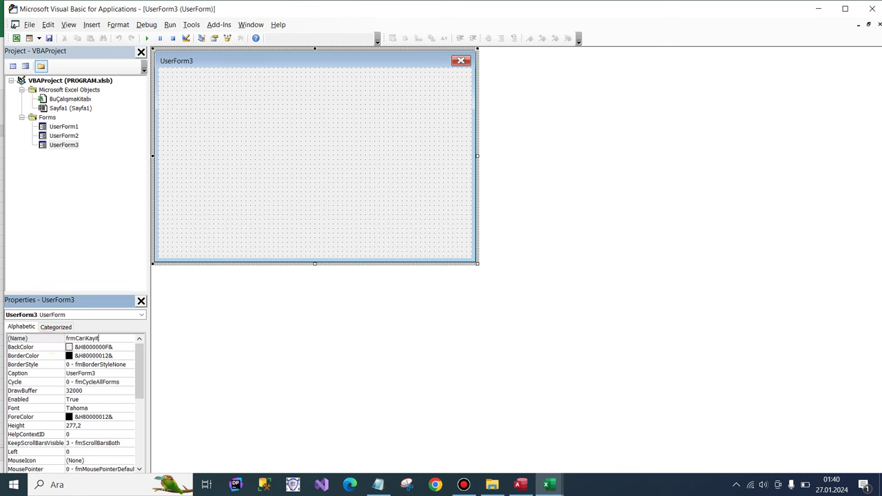
key(Return)
click(375, 142)
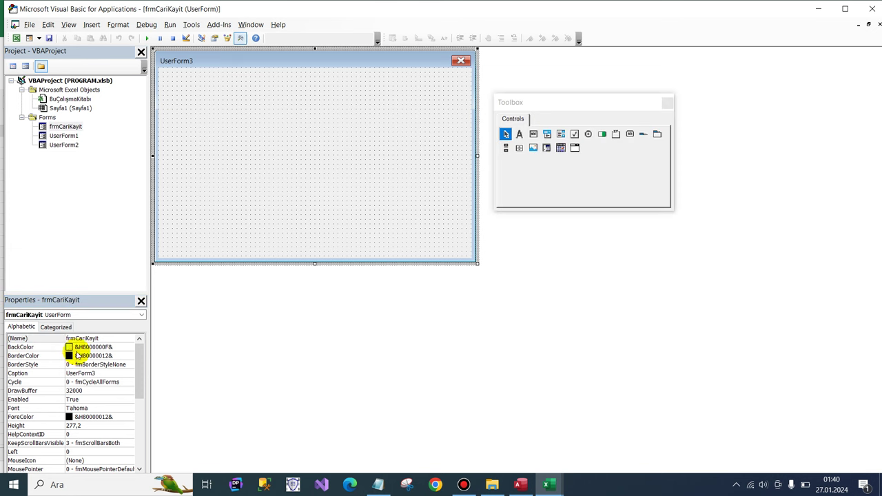
click(56, 376)
text(CARİ KAYIT FORMU)
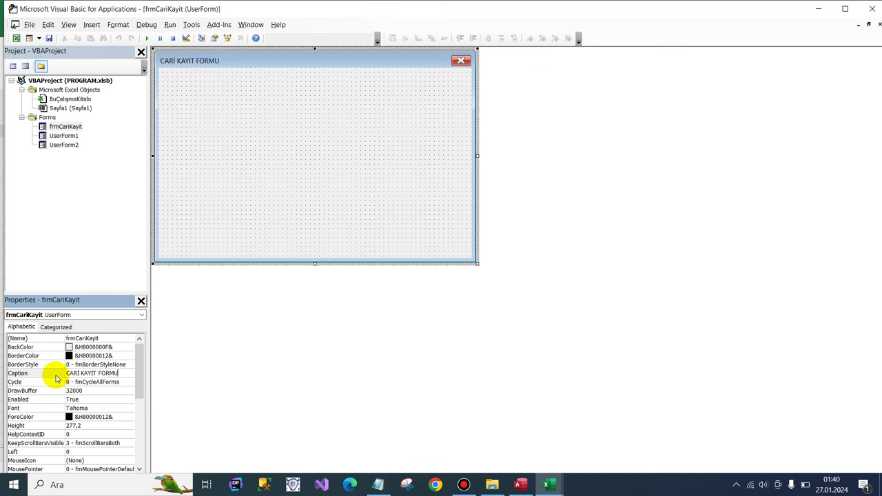
click(256, 175)
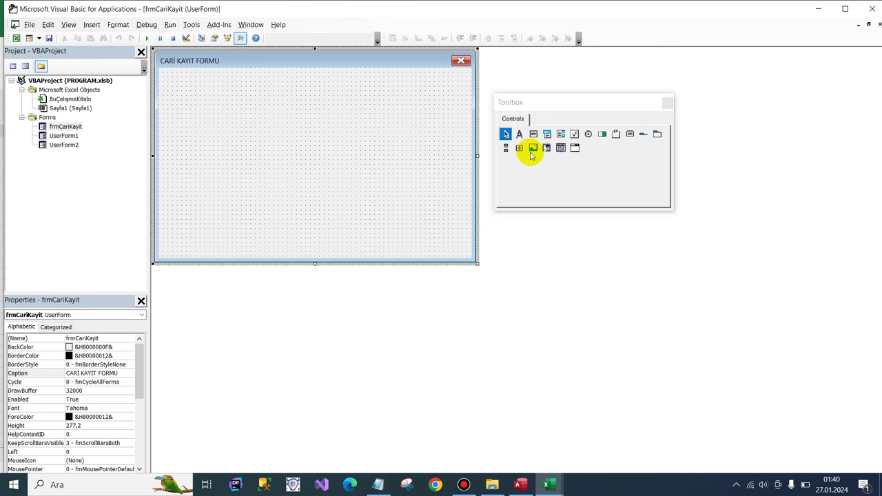
- Add an Adı: label with a text box beside it at the form's top
click(519, 134)
click(170, 85)
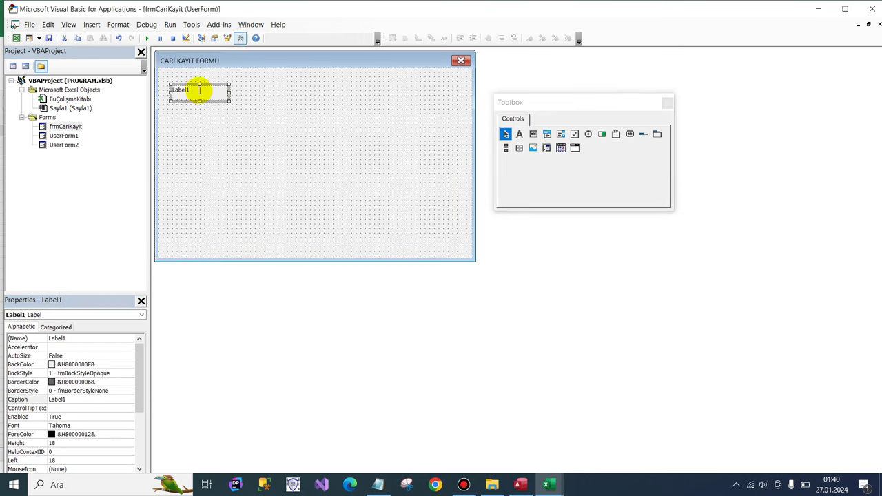
click(198, 92)
text(Adı:)
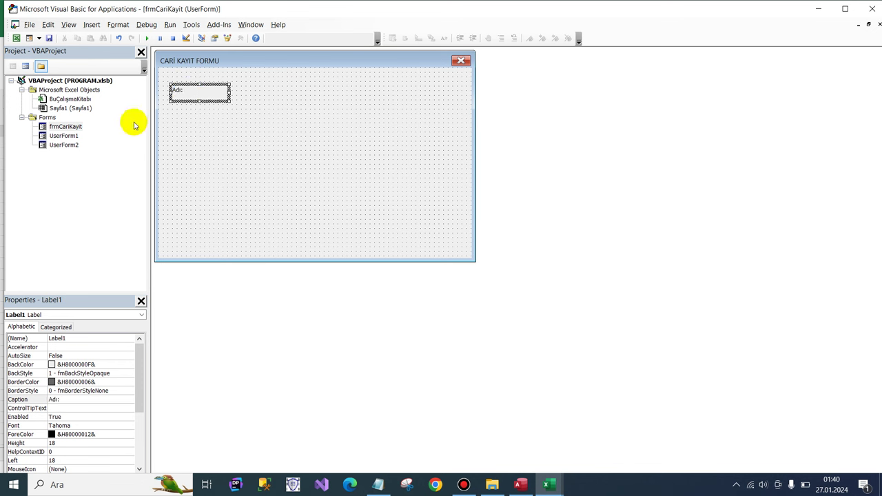
click(232, 90)
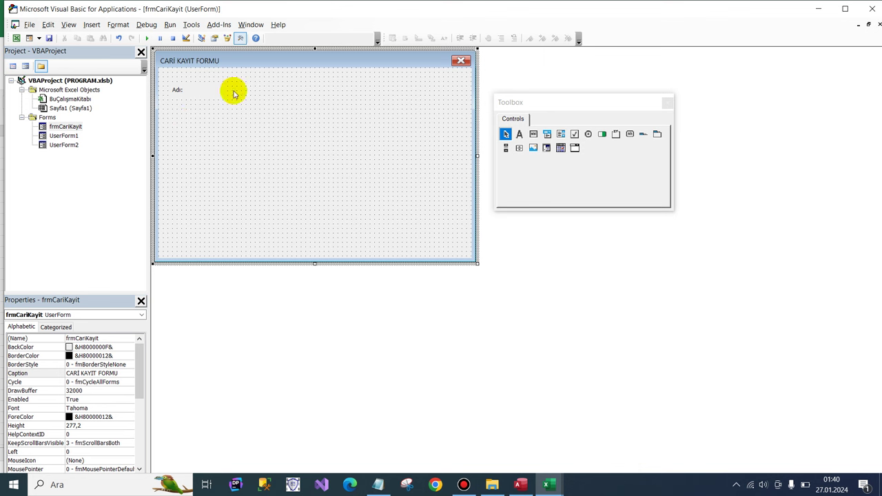
click(191, 97)
click(534, 134)
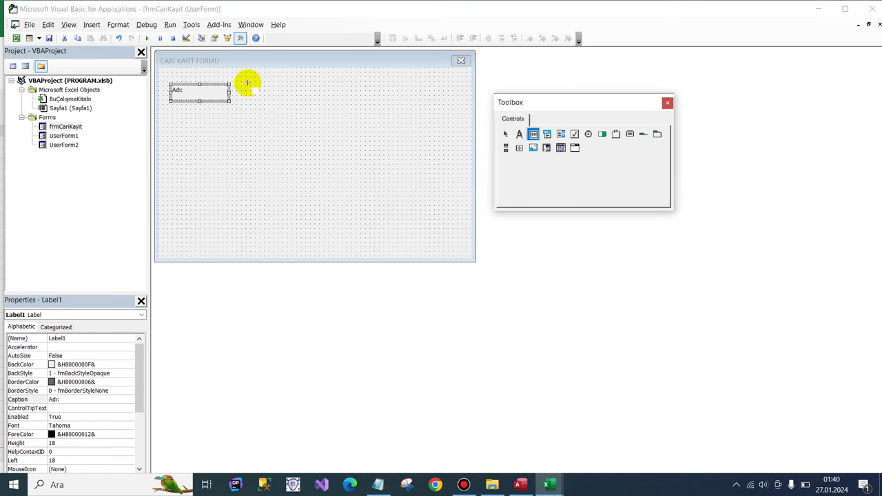
drag(235, 85, 382, 103)
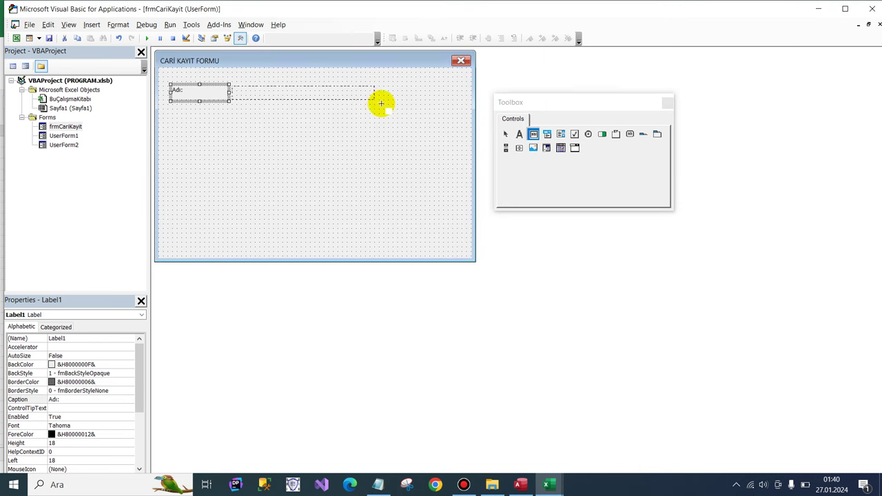
drag(388, 101, 390, 101)
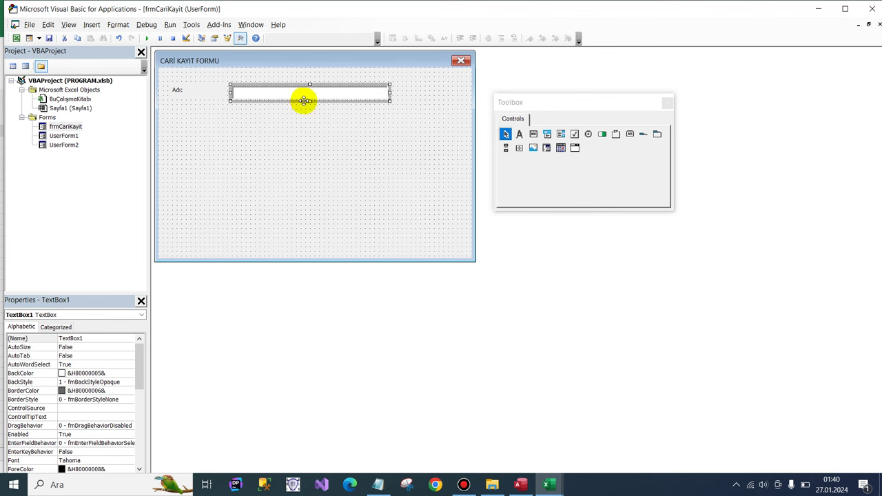
- Add three more label-and-box rows captioned Ünvanı:, Telefonu: and Adresi:
mouse_move(189, 89)
mouse_down()
mouse_move(228, 89)
mouse_move(262, 120)
mouse_move(263, 112)
mouse_move(262, 147)
mouse_up()
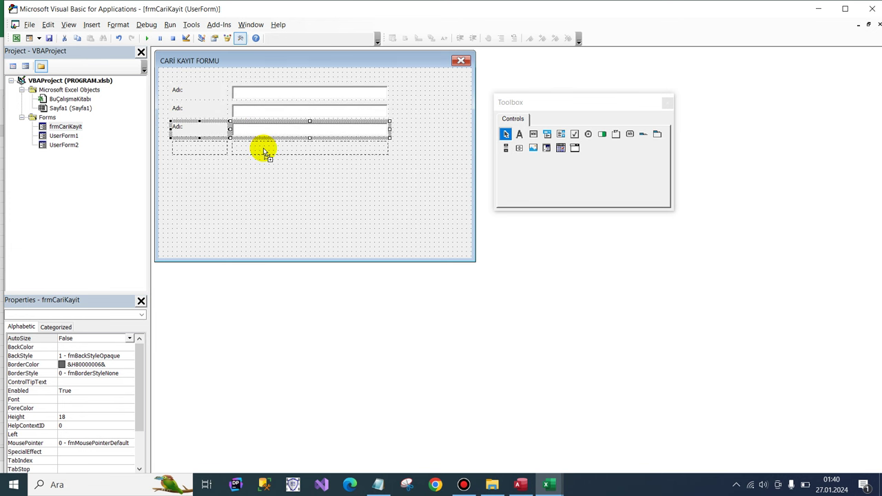
click(262, 177)
click(188, 112)
click(188, 110)
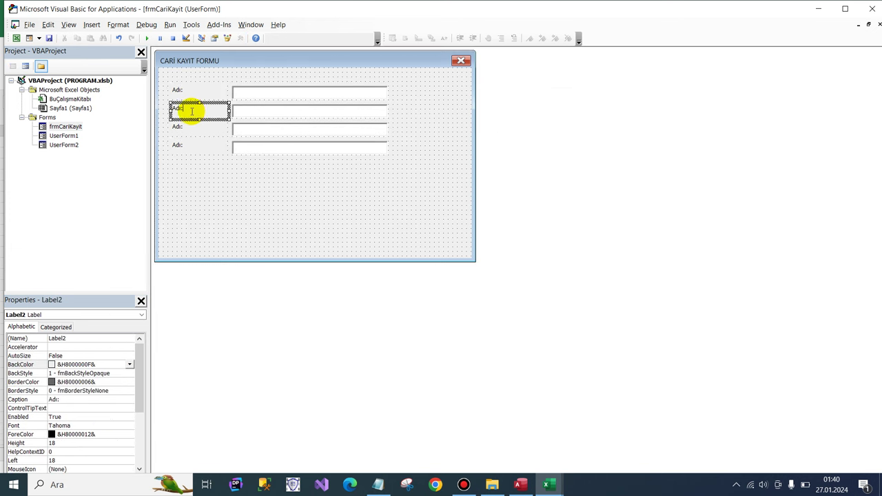
text(Ünvan)
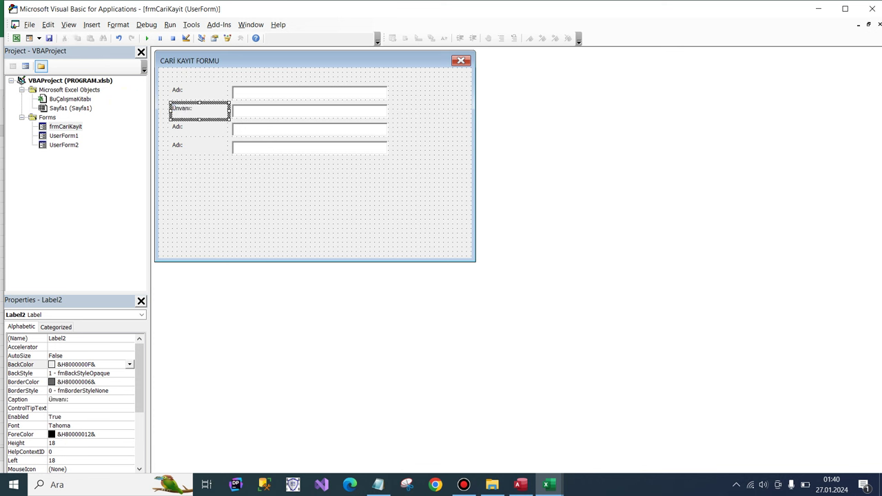
click(200, 129)
click(201, 129)
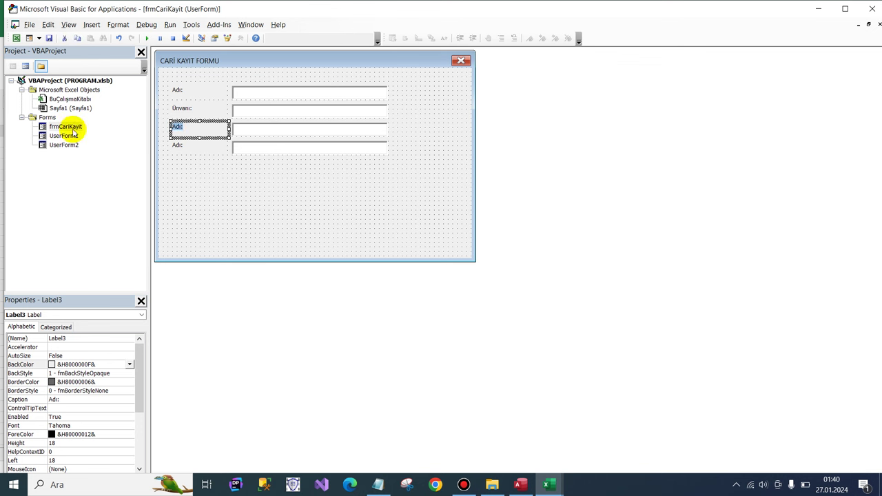
text(Telefonu:)
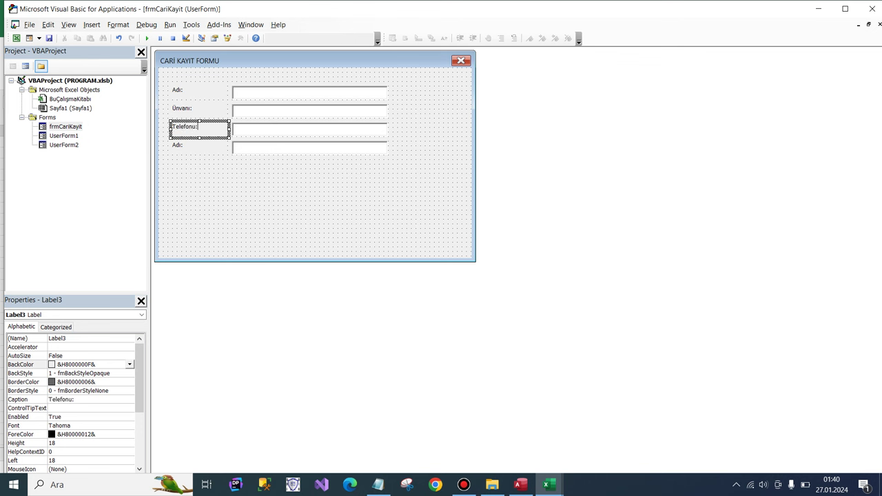
click(198, 148)
click(204, 146)
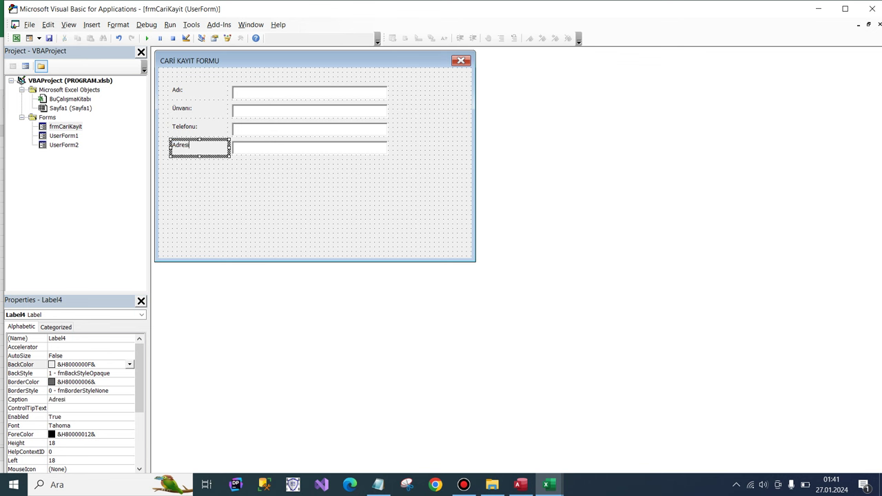
click(300, 160)
click(295, 148)
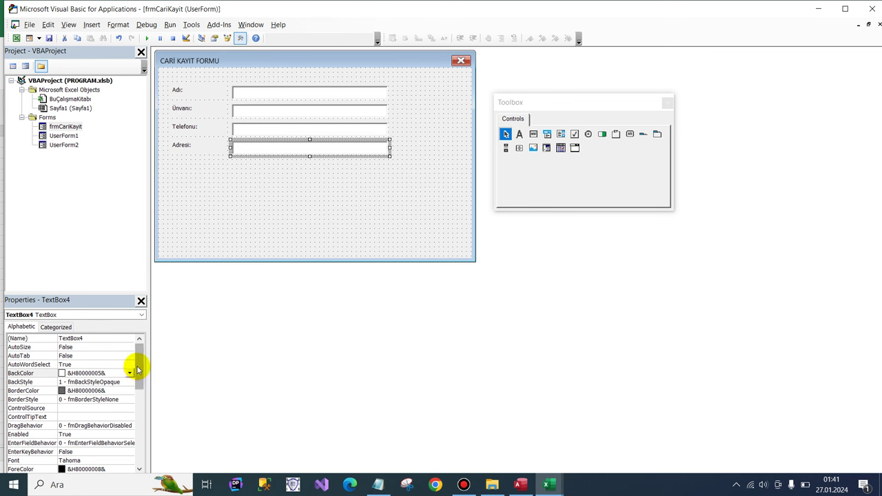
- Set the Adresi text box MultiLine to True, enlarge it, and add scroll bars
drag(139, 362, 139, 405)
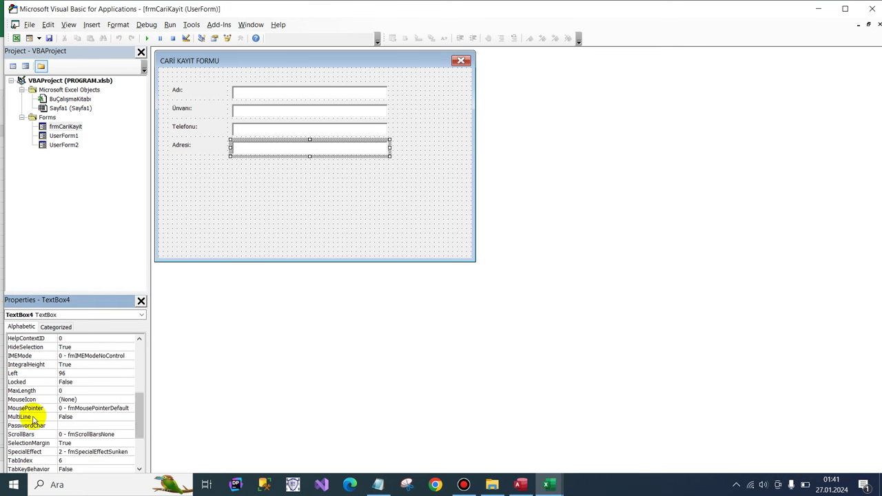
double_click(31, 417)
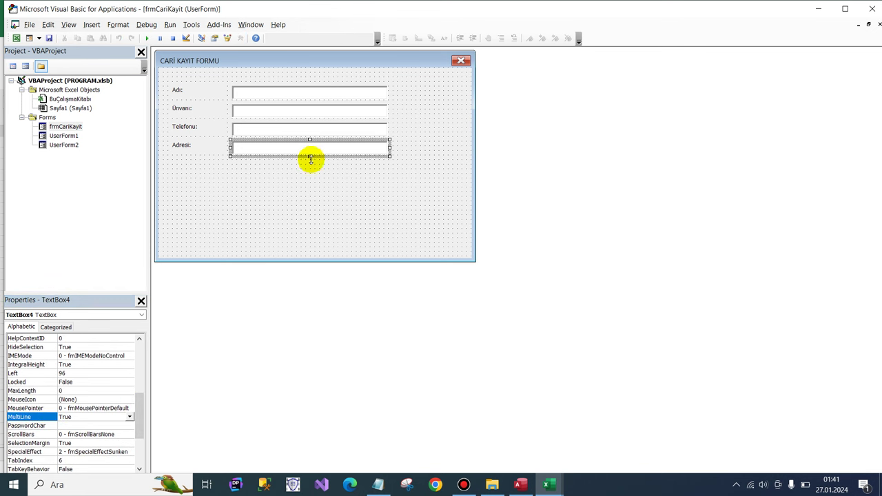
drag(309, 157, 310, 205)
mouse_move(390, 205)
mouse_down()
mouse_move(462, 194)
mouse_move(454, 198)
mouse_up()
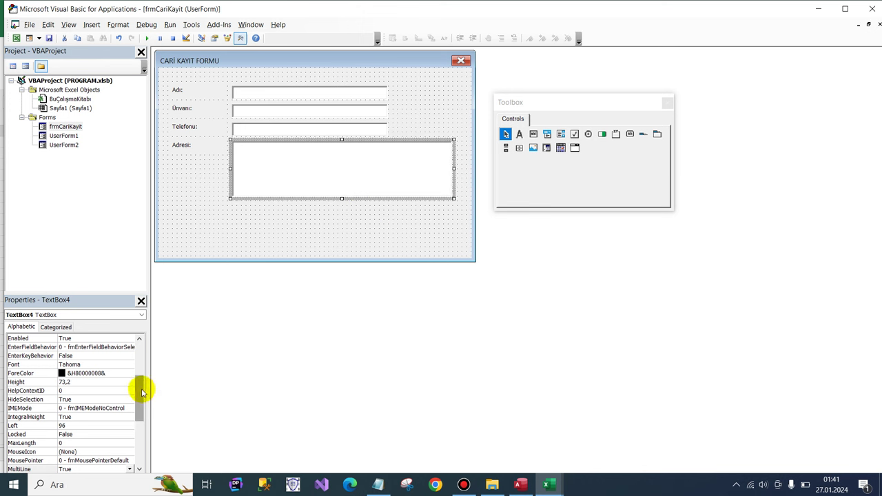
drag(144, 387, 142, 405)
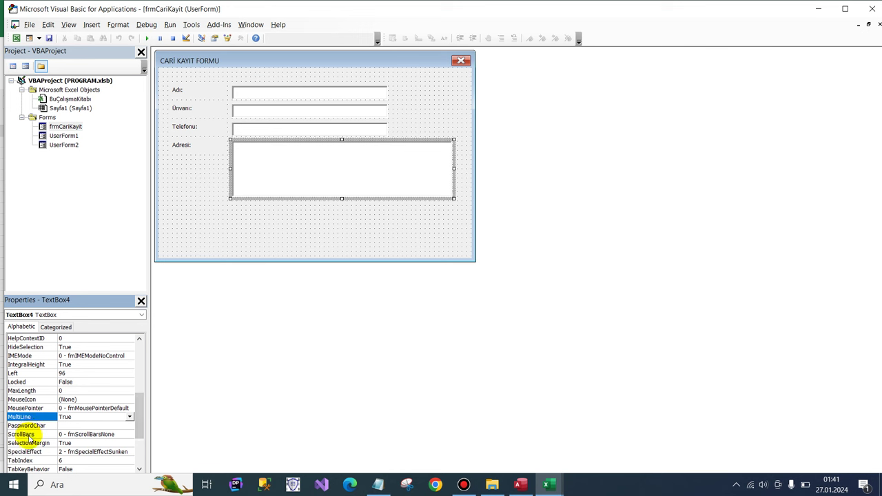
click(27, 434)
click(130, 435)
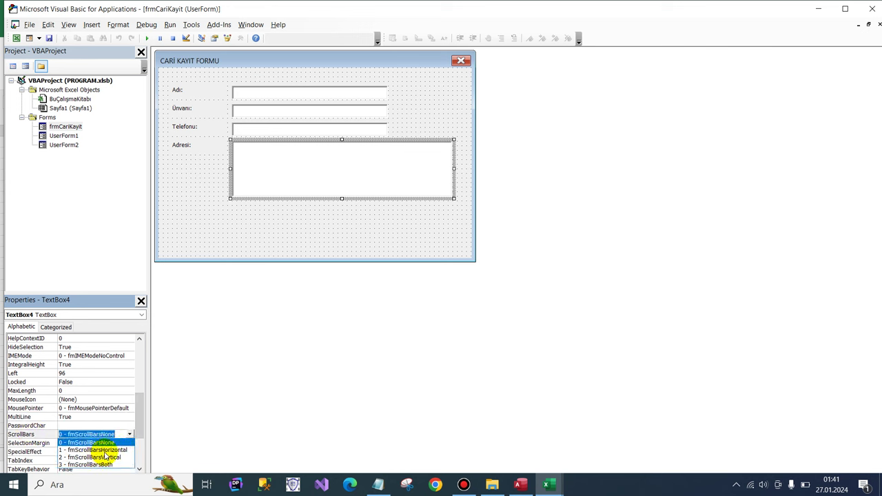
click(112, 458)
click(390, 207)
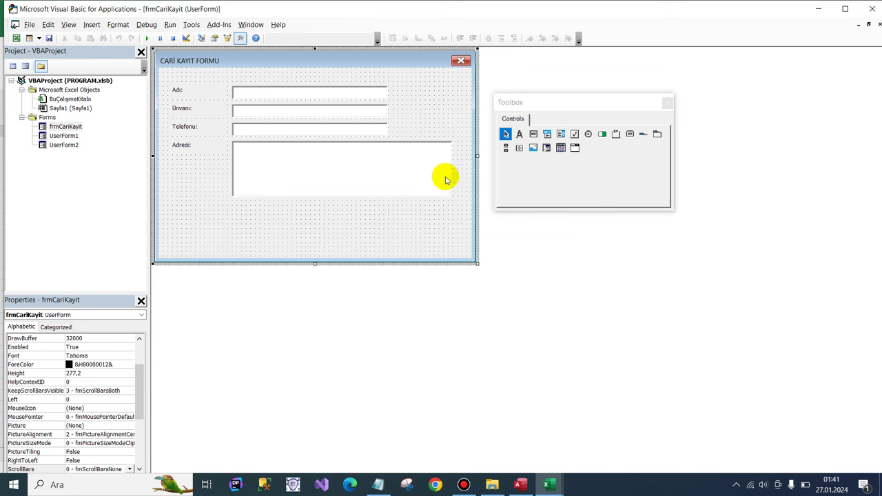
- Draw a Kaydet button below Adresi and copy it beside as Vazgeç
click(627, 135)
drag(310, 205, 384, 228)
click(378, 220)
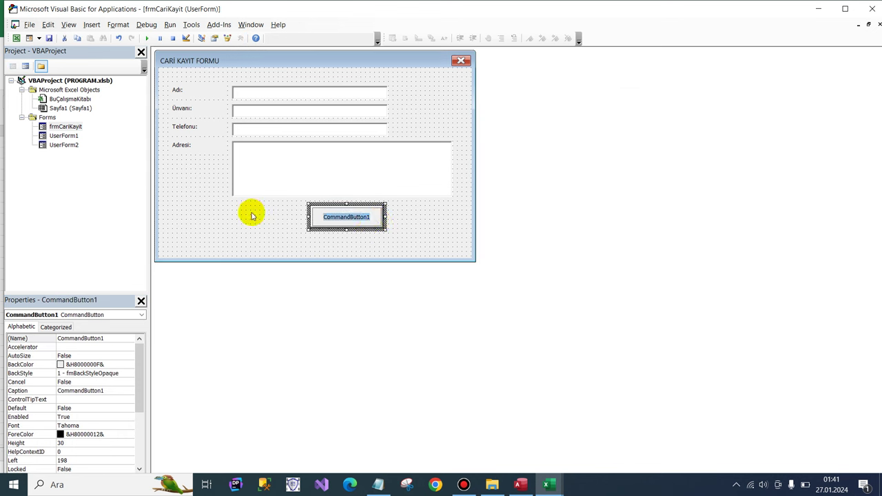
text(Kaydet)
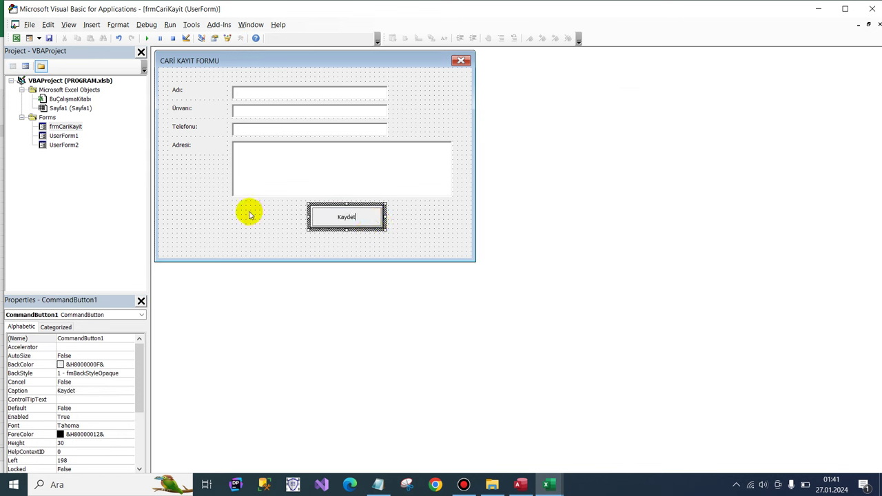
drag(323, 229, 408, 232)
double_click(446, 223)
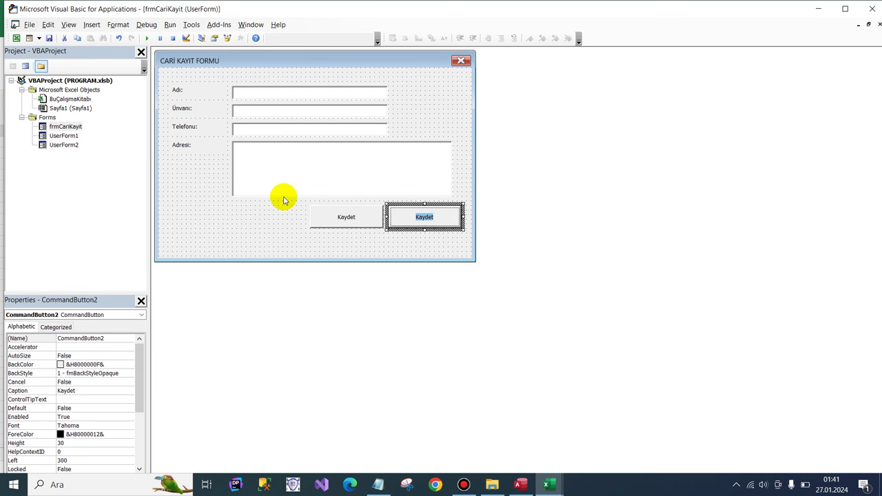
text(Vazgeç)
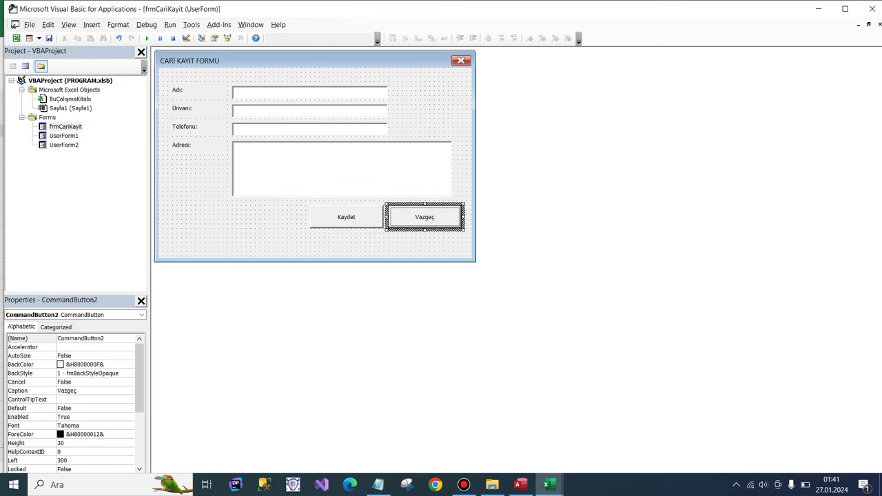
click(380, 242)
- Align the two buttons and shorten the form to height 255,6
mouse_move(348, 200)
mouse_down()
mouse_move(472, 222)
mouse_move(452, 217)
mouse_up()
click(347, 216)
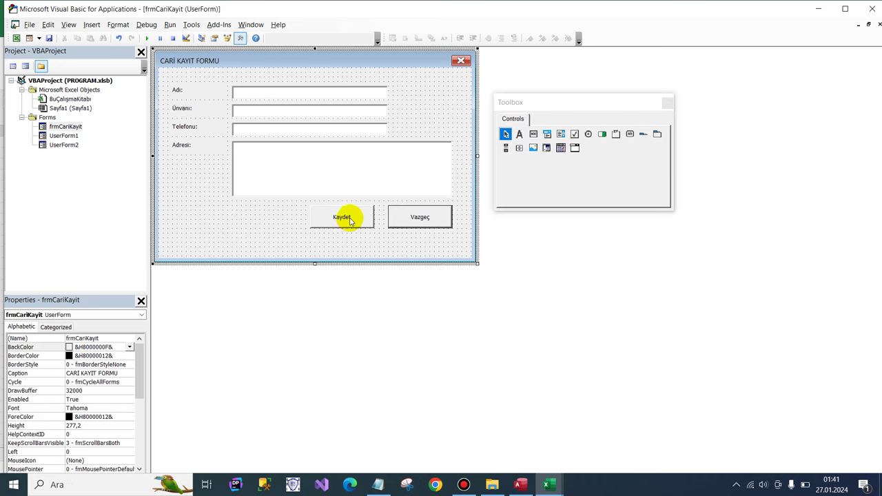
drag(361, 219, 371, 219)
click(370, 245)
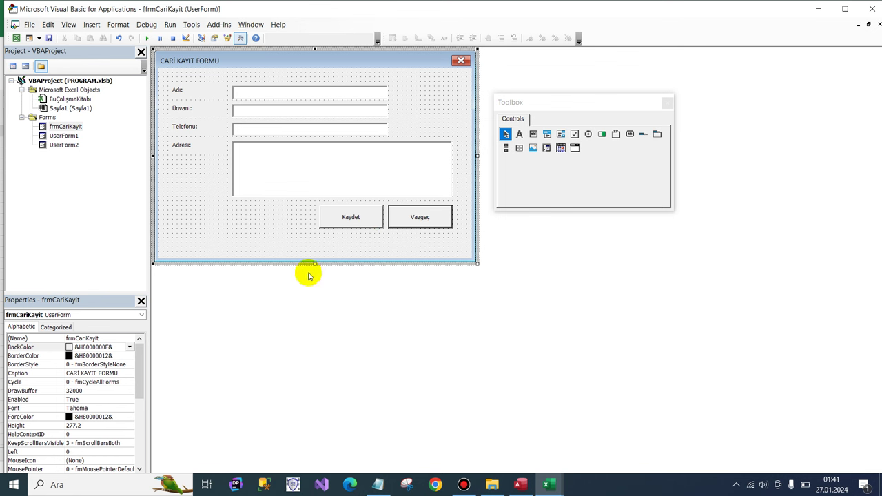
drag(314, 264, 316, 246)
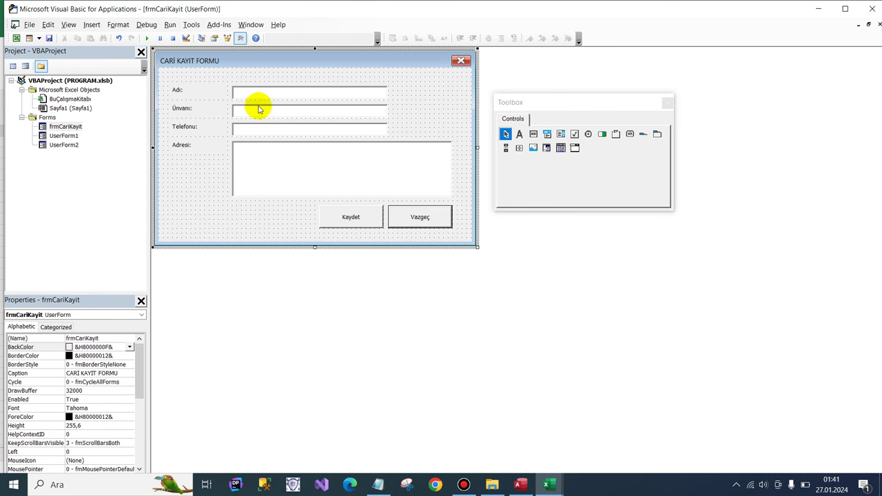
- Rename the Adı and Ünvanı text boxes to txtAd and txtUnvan
click(257, 97)
click(43, 338)
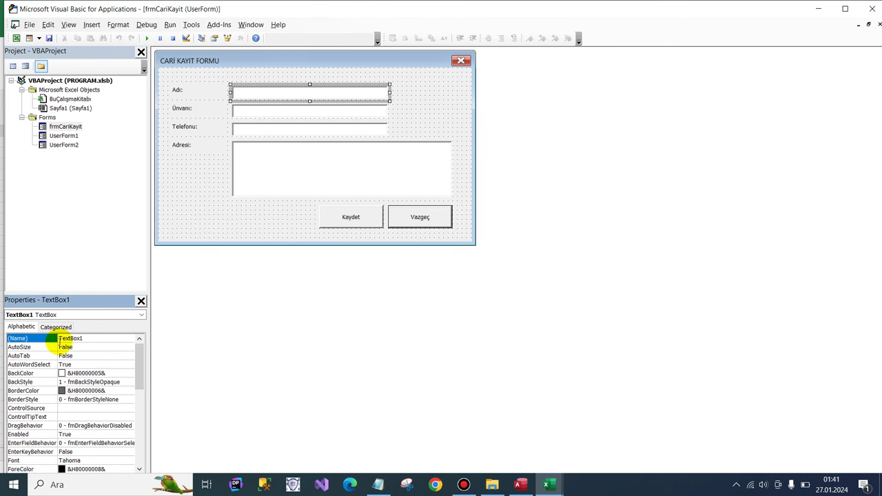
text(txtAd)
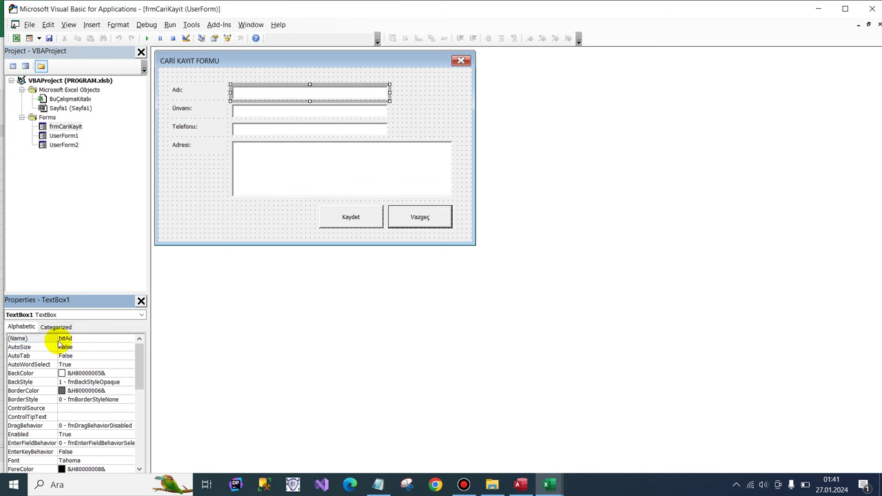
click(273, 111)
click(46, 337)
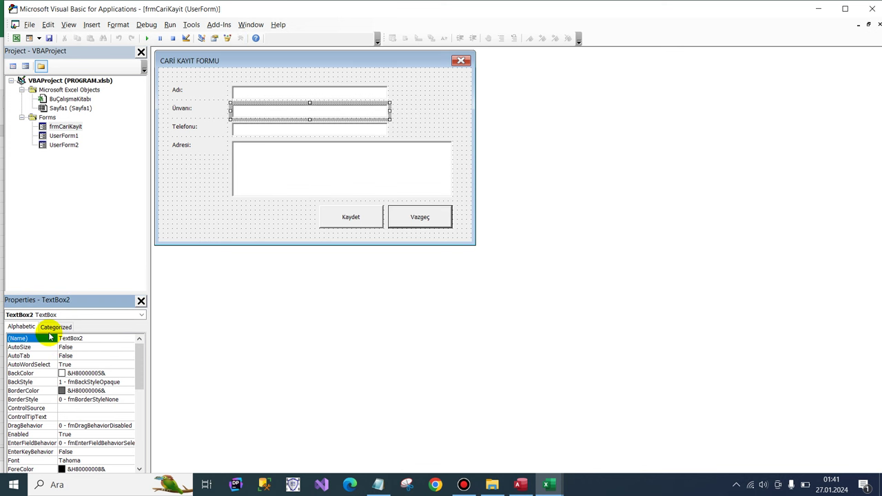
text(txtU)
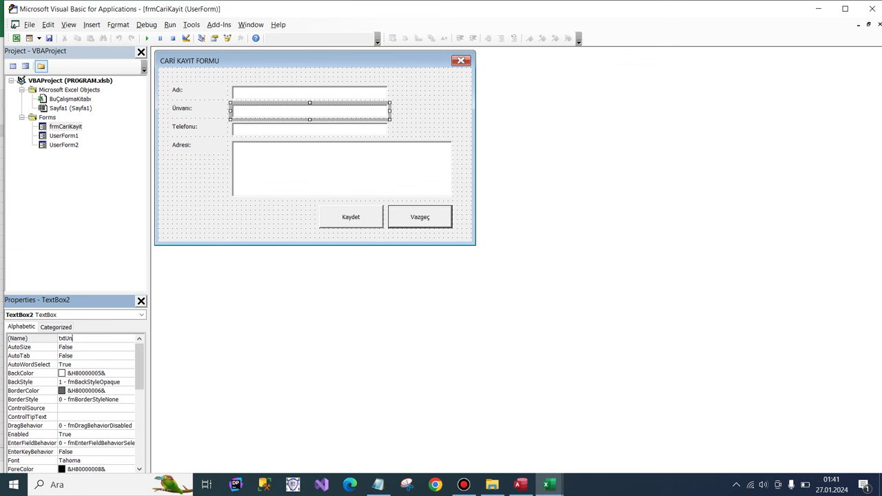
text(n)
key(Return)
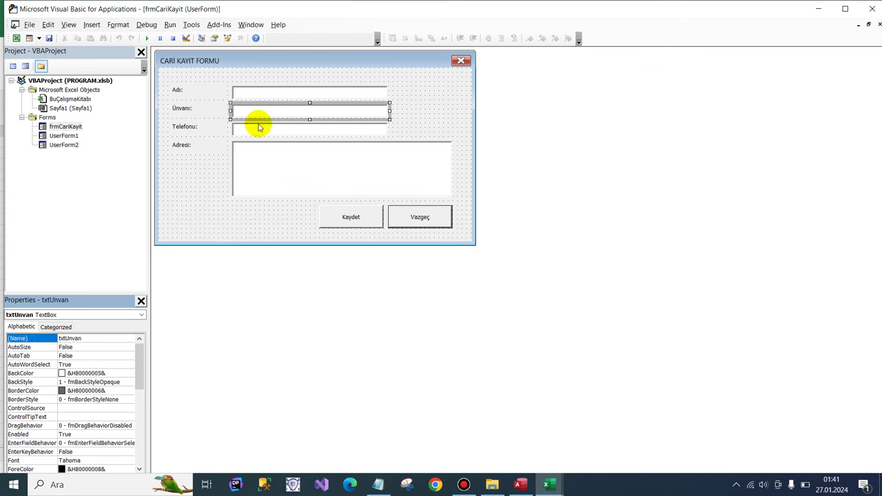
- Rename the Telefonu and Adresi text boxes to txtTelefon and txtAdres
click(258, 124)
click(40, 338)
text(t)
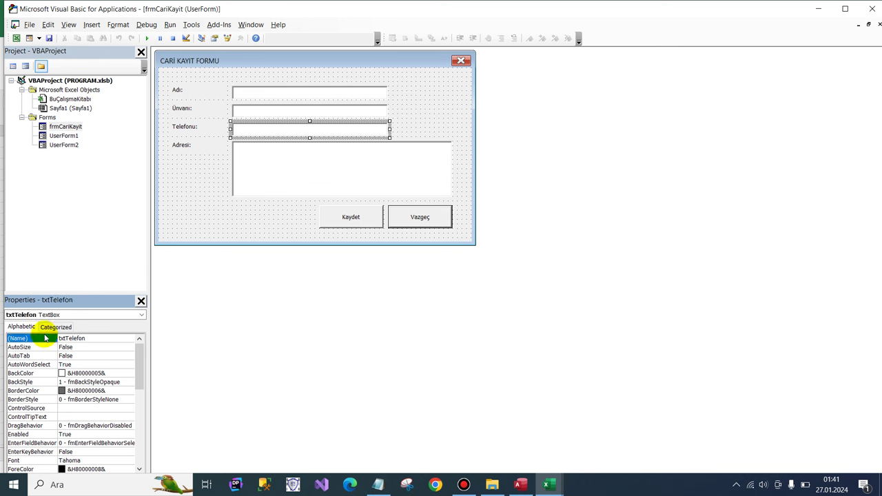
click(304, 193)
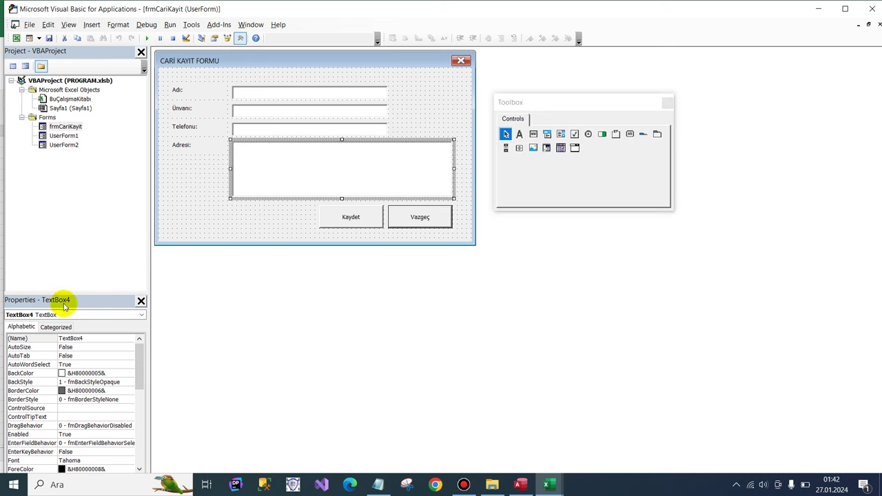
click(60, 338)
text(txtAdres)
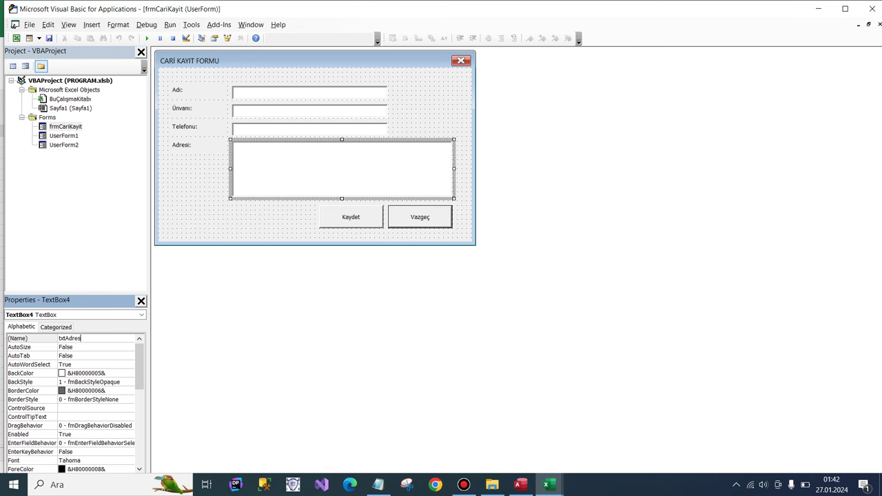
click(53, 338)
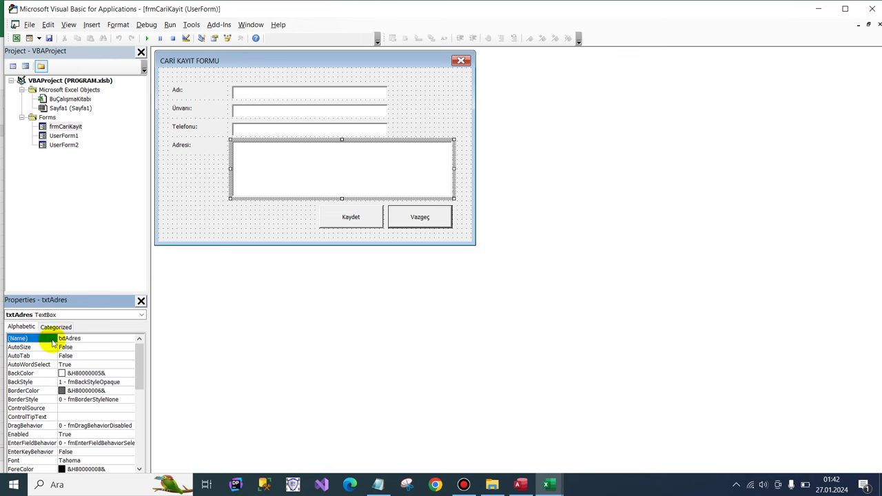
click(208, 243)
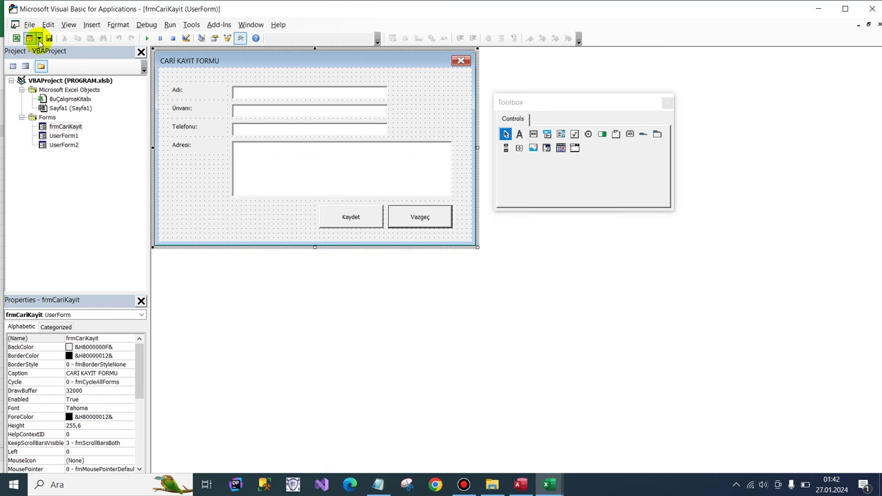
- Insert a new module into the project and name it DB
right_click(42, 117)
mouse_move(65, 176)
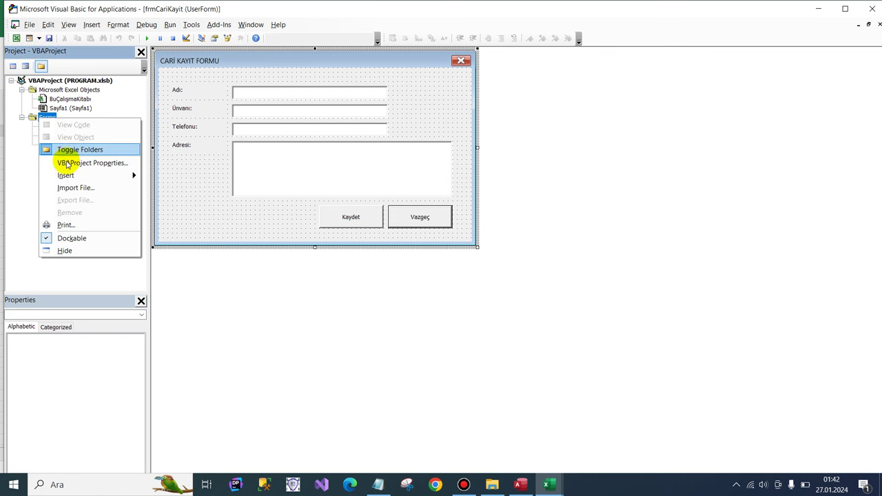
click(171, 188)
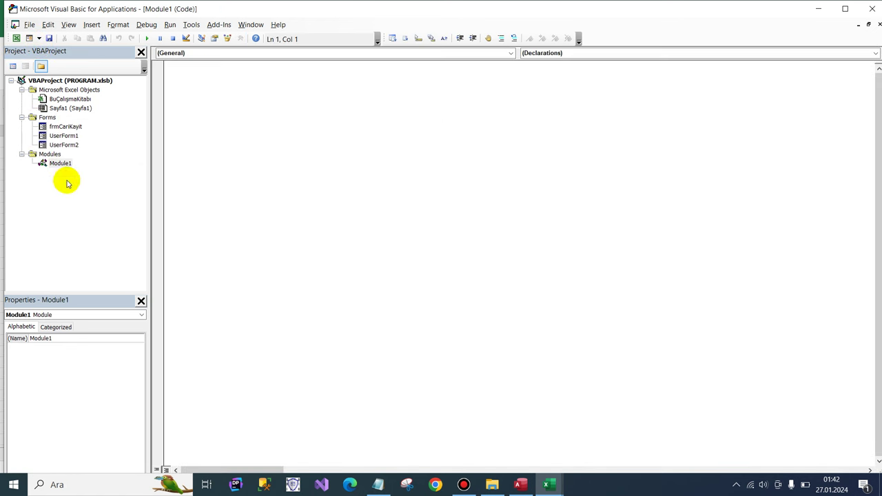
click(51, 339)
text(D)
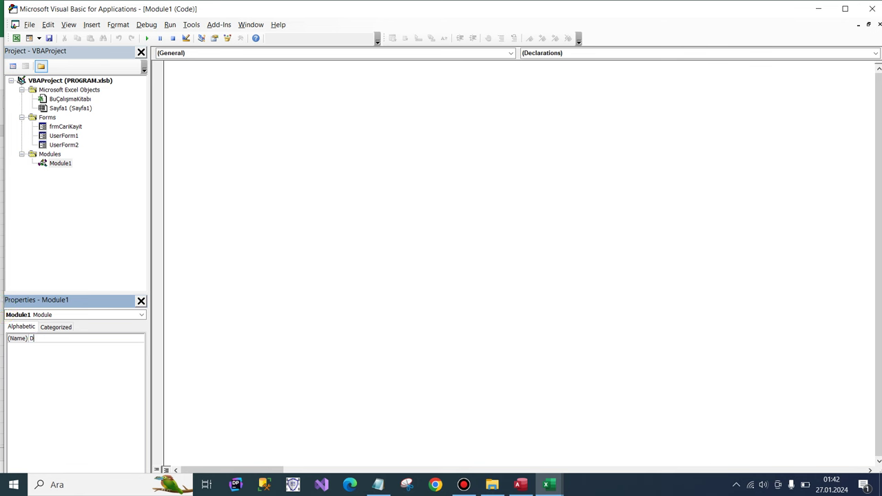
text(B)
key(Return)
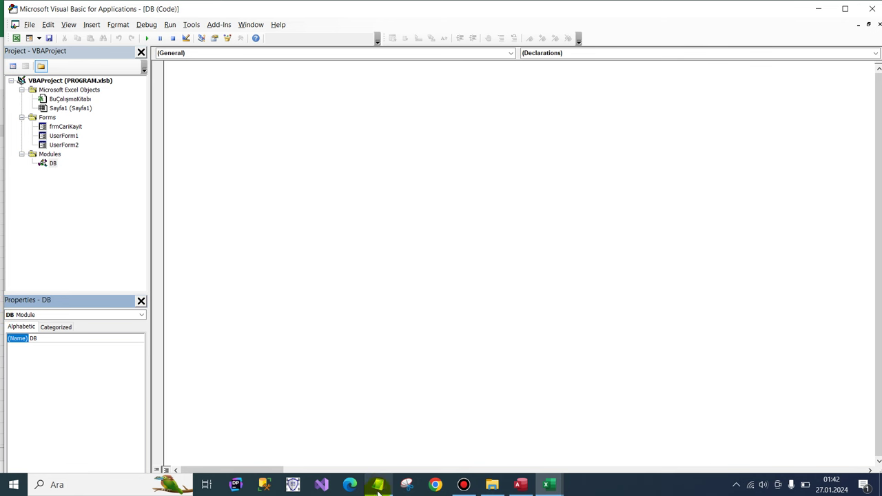
- Copy the prepared connection code from Notepad and paste it into the DB module
click(379, 485)
right_click(405, 233)
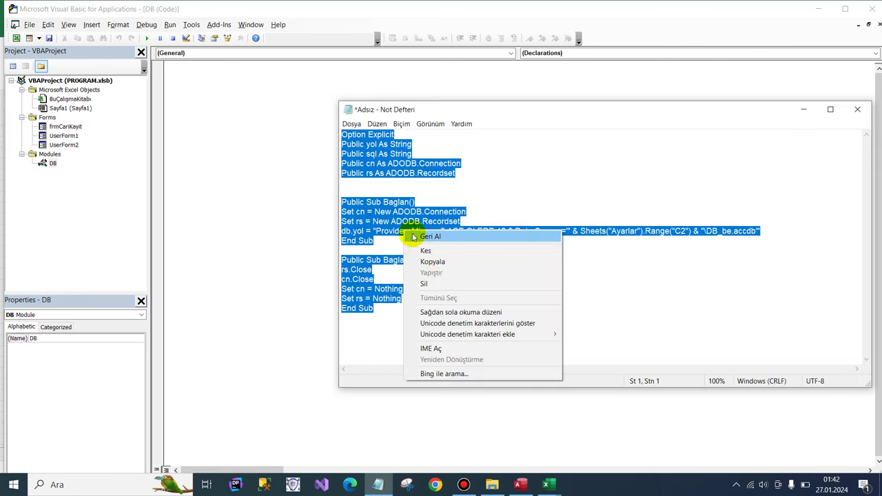
click(439, 263)
click(232, 107)
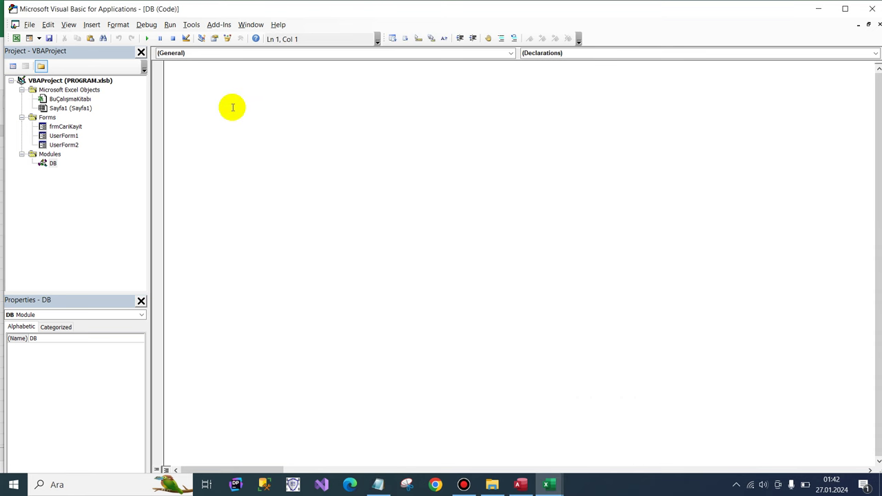
text(Option Explicit Public yol As String Public sql As String Public cn As ADODB.Connection Public rs As ADODB.Recordset   Public Sub Baglan() Set cn = New ADODB.Connection Set rs = New ADODB.Recordset DB.yol = "Provider=Microsoft.ACE.OLEDB.12.0;Data Source='" & Sheets("Ayarlar").Range("C2") & "\DB_be.accdb'" End Sub  Public Sub BaglantiKes() rs.Close cn.Close Set cn = Nothing Set rs = Nothing End Sub)
- Go over the cn and rs ADODB declarations at the top of the DB module
drag(305, 103, 73, 57)
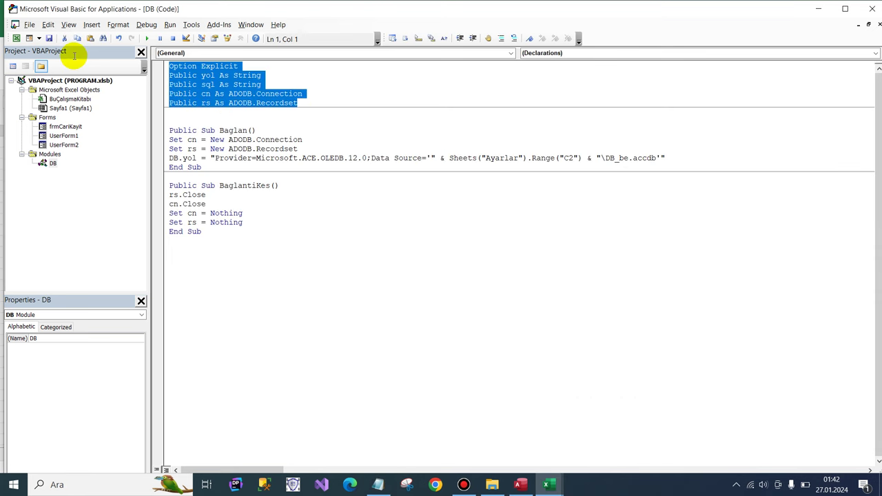
click(205, 76)
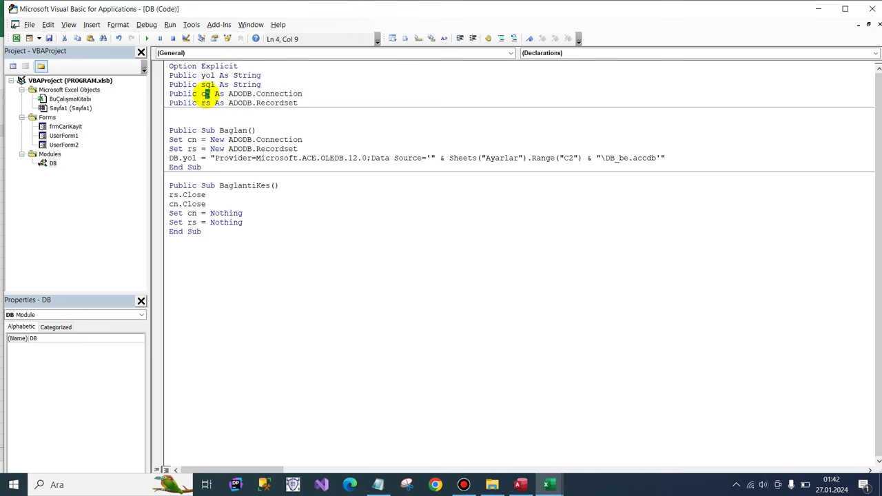
double_click(206, 94)
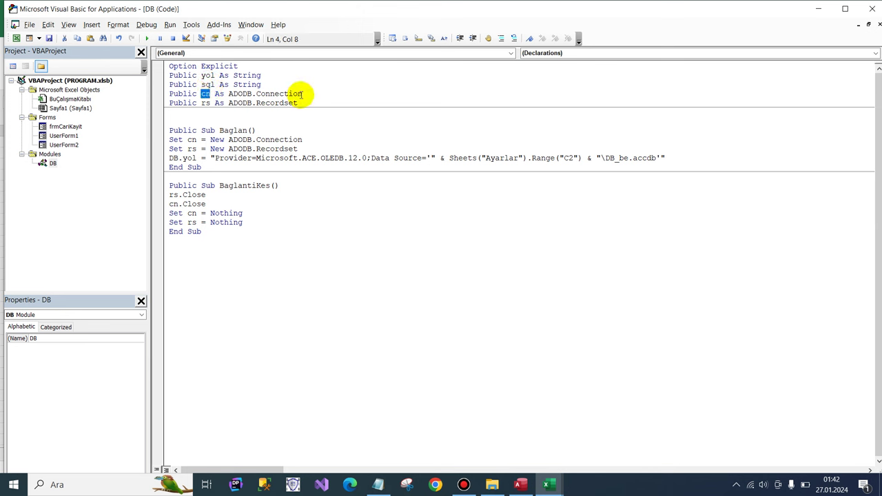
double_click(205, 103)
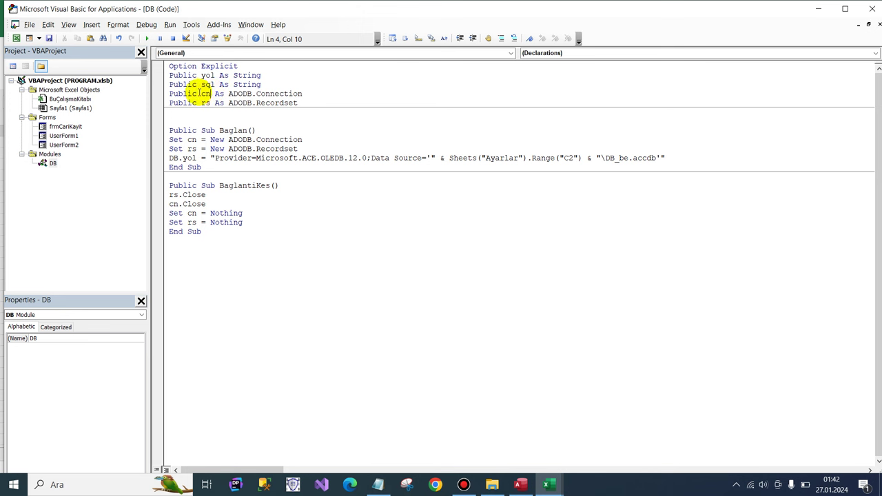
double_click(205, 94)
drag(205, 95, 204, 103)
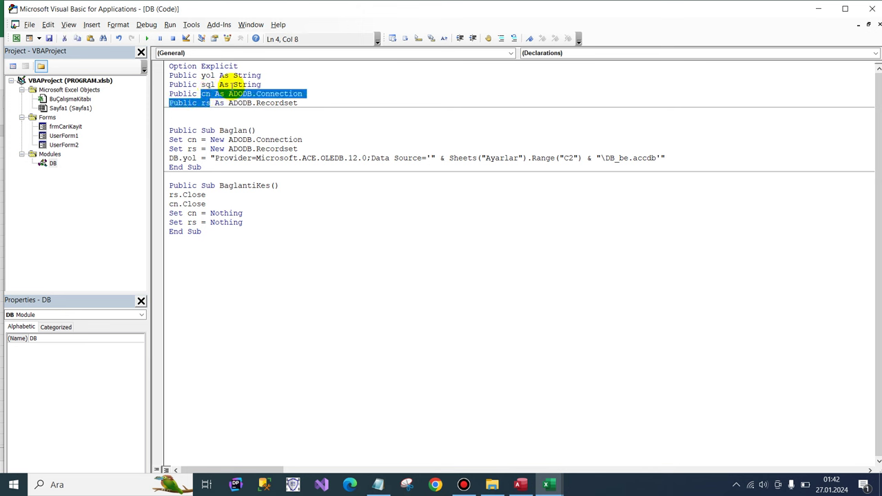
click(219, 76)
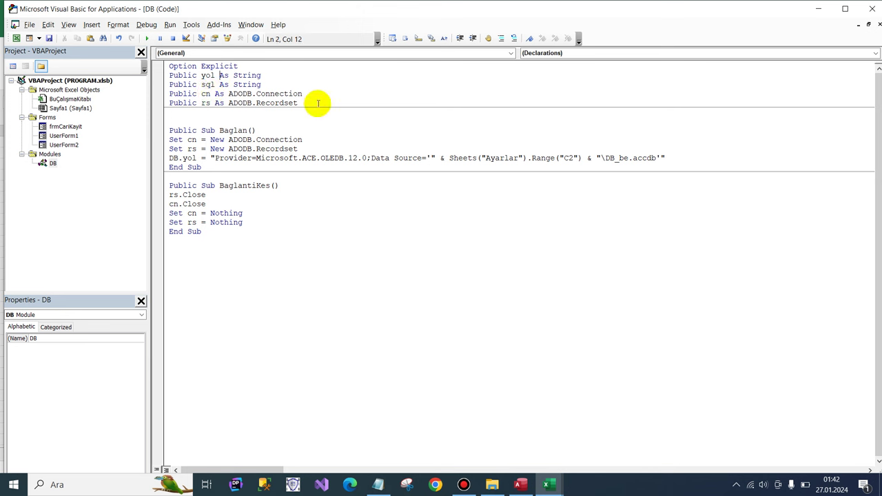
drag(302, 94, 240, 104)
- Walk through Baglan's New ADODB objects, connection string provider and database file name
click(300, 114)
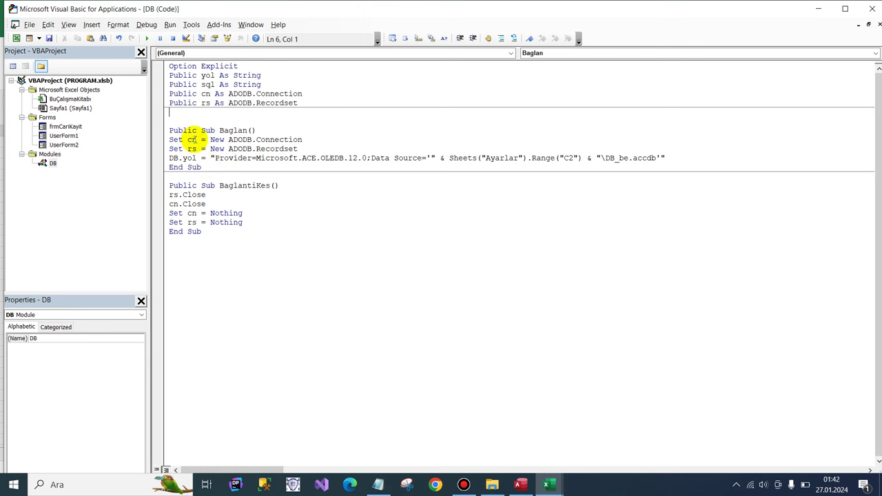
drag(210, 140, 307, 140)
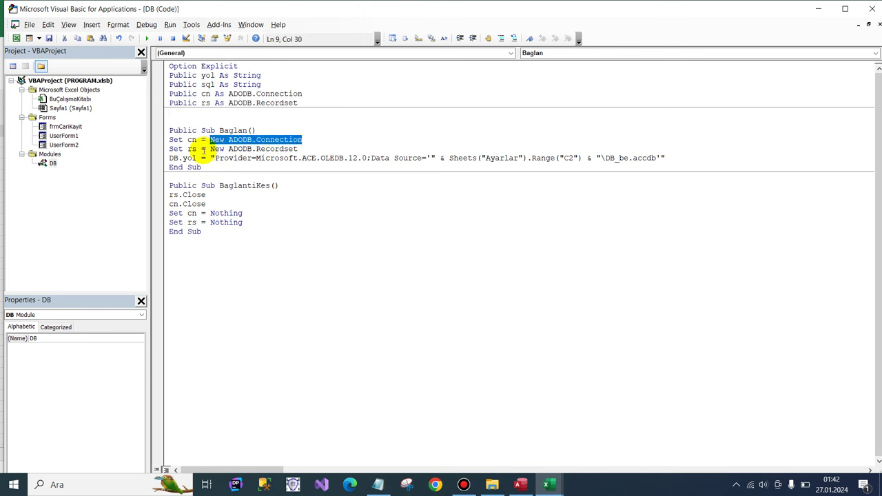
mouse_move(198, 149)
mouse_down()
mouse_move(187, 149)
mouse_move(306, 149)
mouse_up()
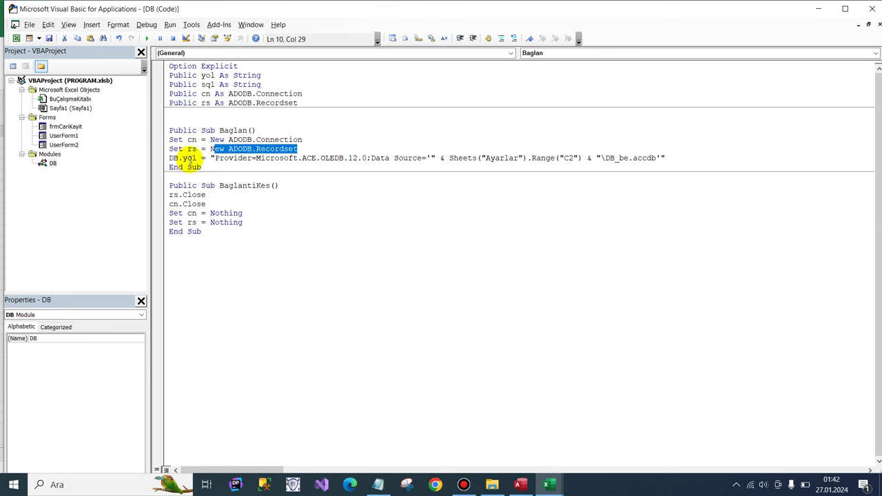
drag(215, 158, 425, 158)
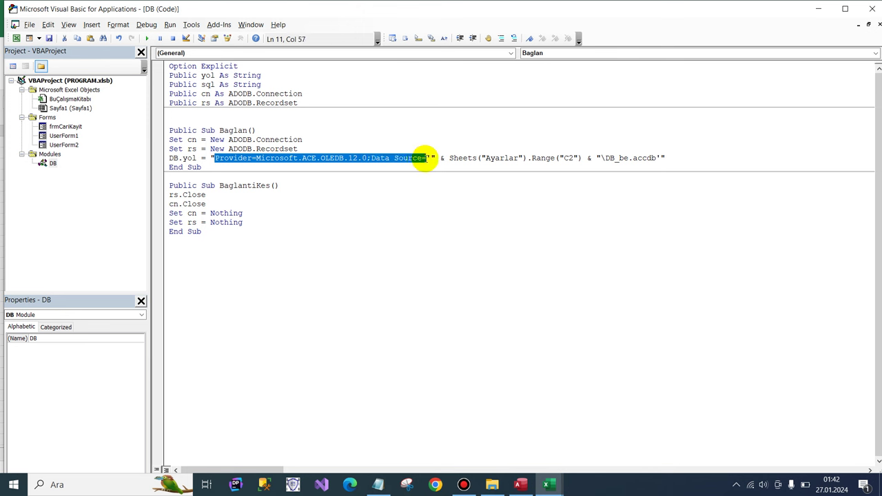
click(499, 159)
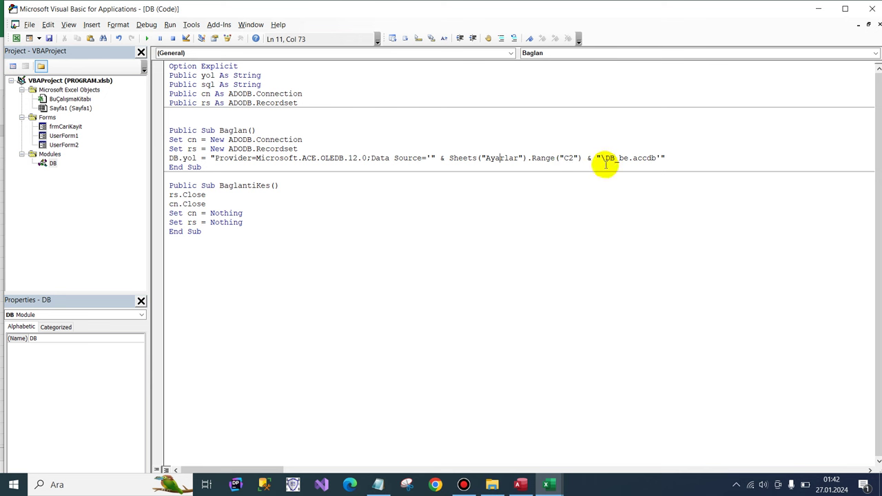
drag(609, 158, 657, 158)
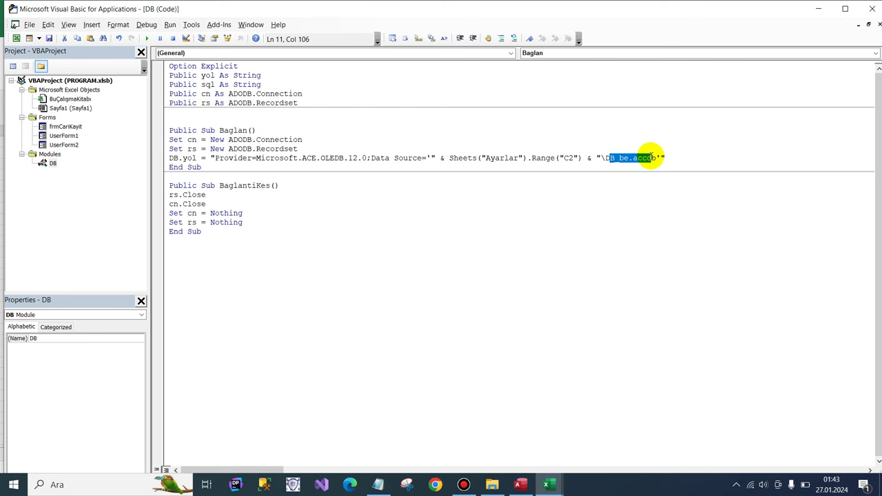
- Check the databese.accdb file name in the veritabanı folder without renaming it
click(492, 485)
click(148, 87)
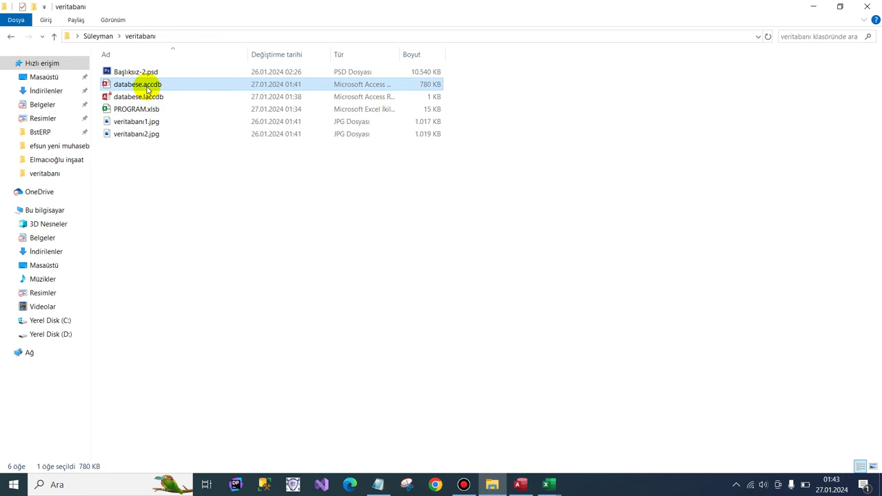
click(148, 87)
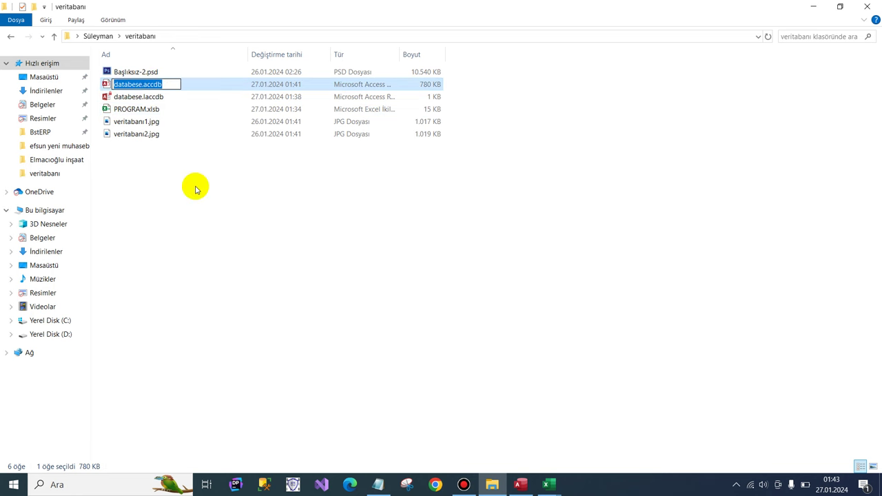
key(Escape)
click(550, 485)
- Replace DB_be.accdb with databese.accdb and change Range("C2") to Range("A2") in the DB.yol line
click(605, 445)
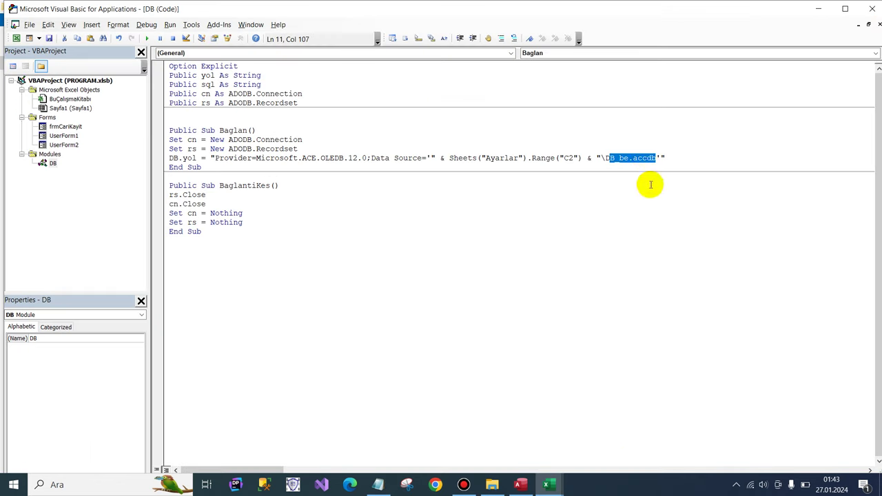
click(656, 158)
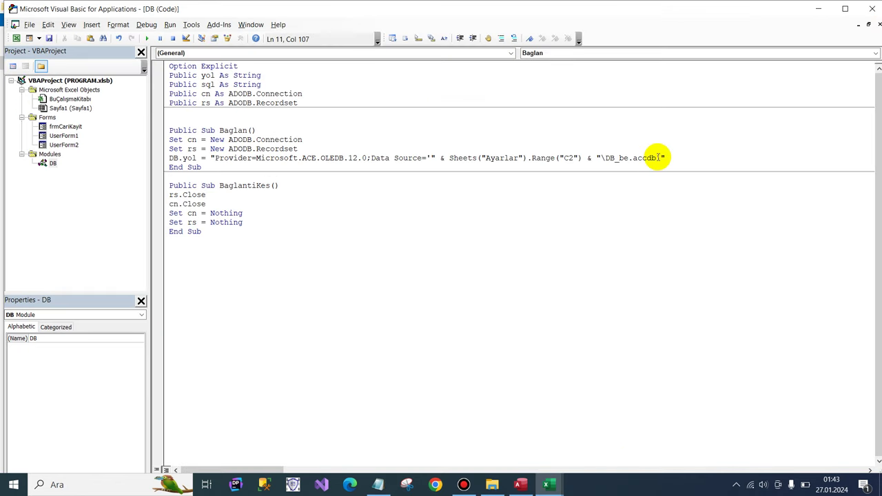
drag(658, 158, 610, 158)
text(databese.accdb)
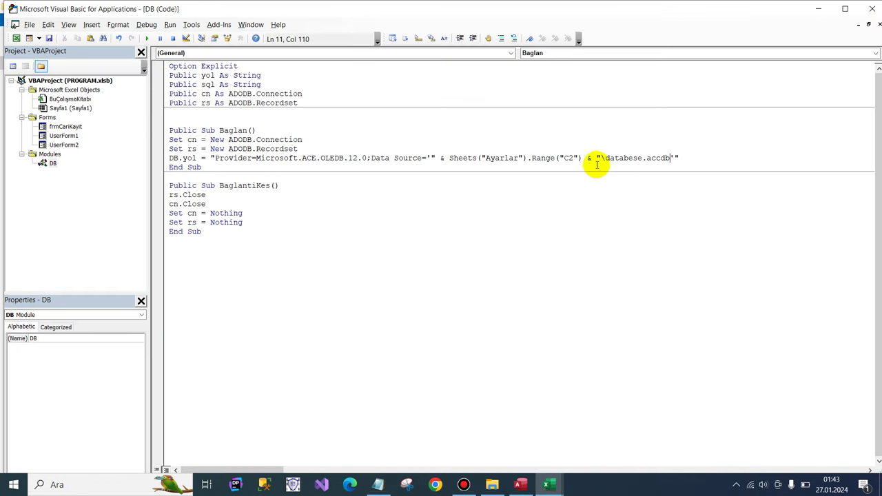
key(Down)
key(Down)
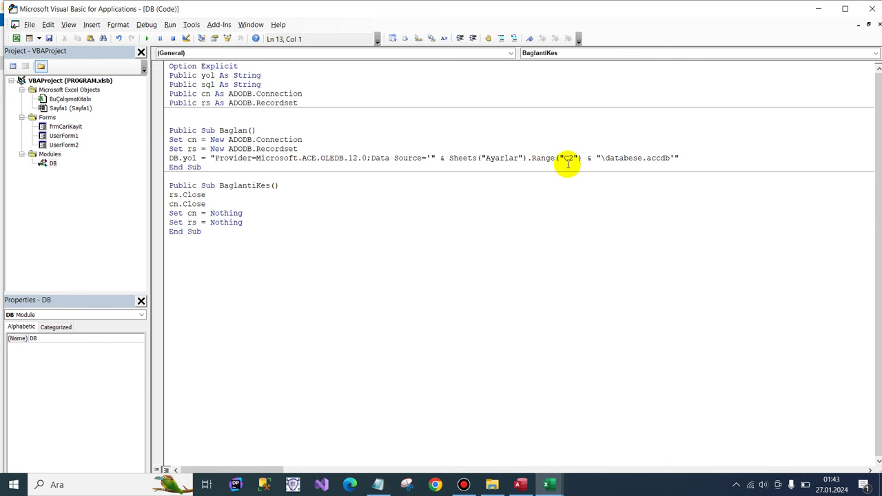
text(A)
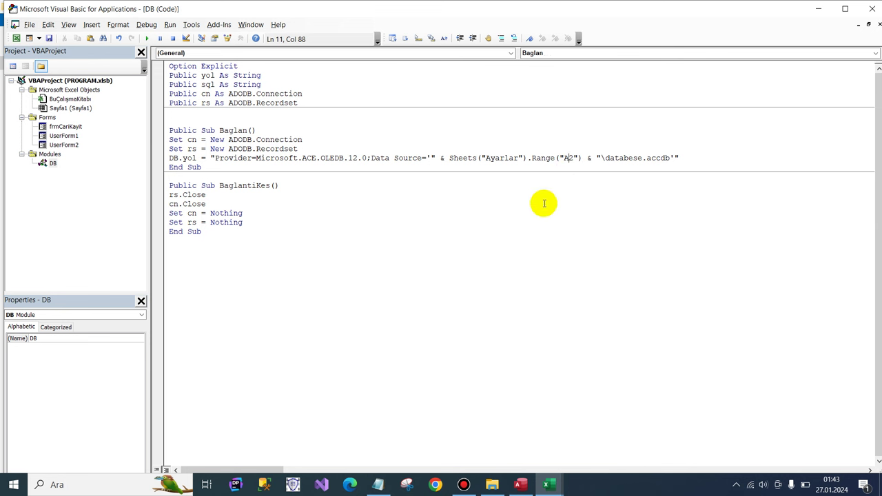
key(Down)
key(Down)
key(Down)
mouse_move(547, 485)
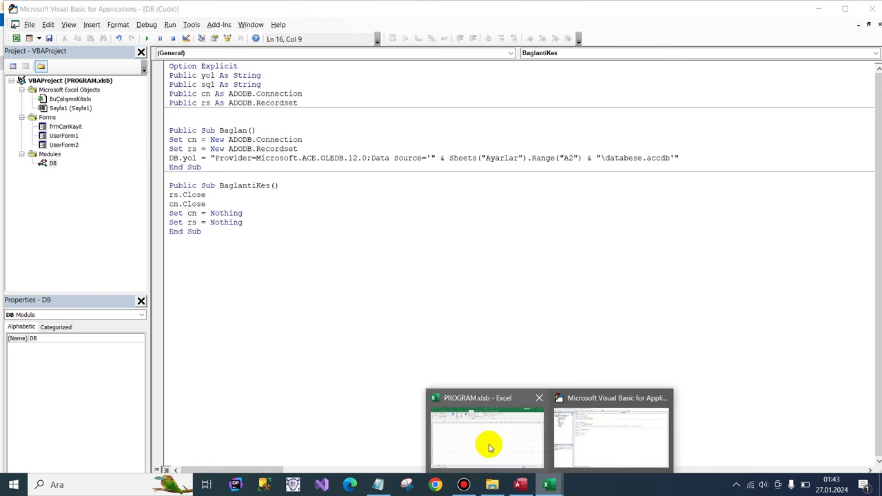
click(488, 443)
- Add a new Ayarlar sheet, widen column A and enter DATABASE YOLU in A1
click(104, 455)
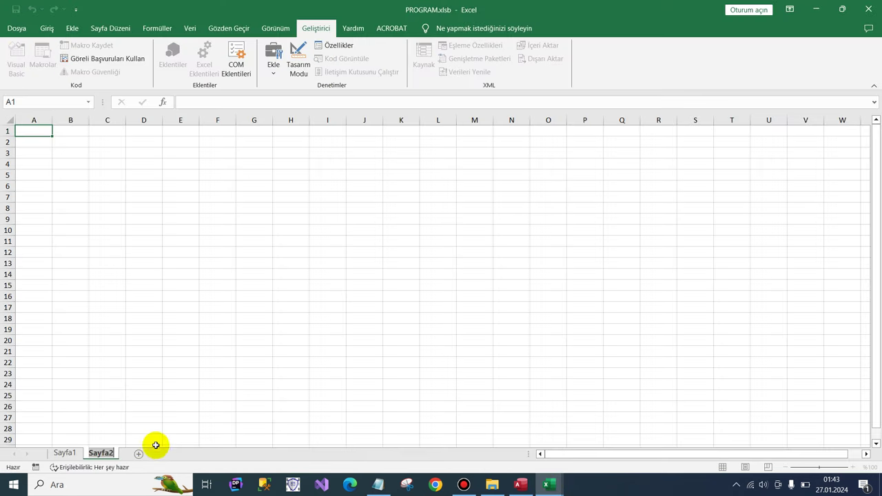
text(Ayarlar)
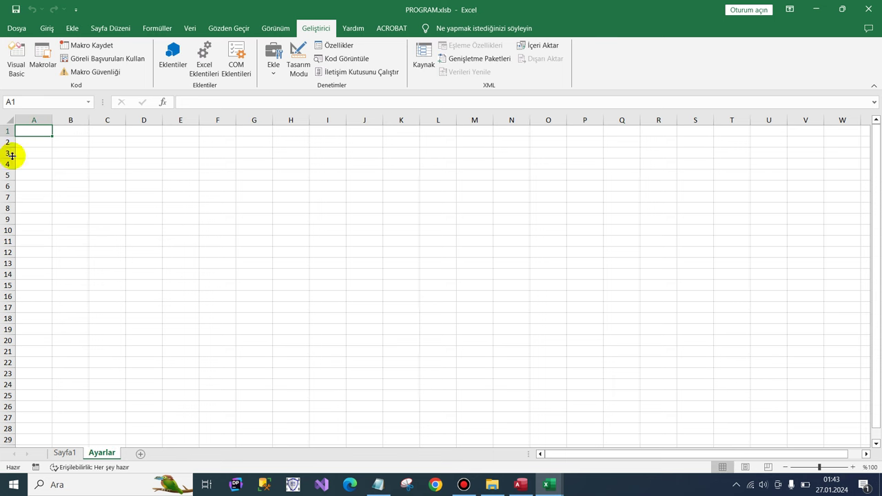
drag(52, 120, 230, 125)
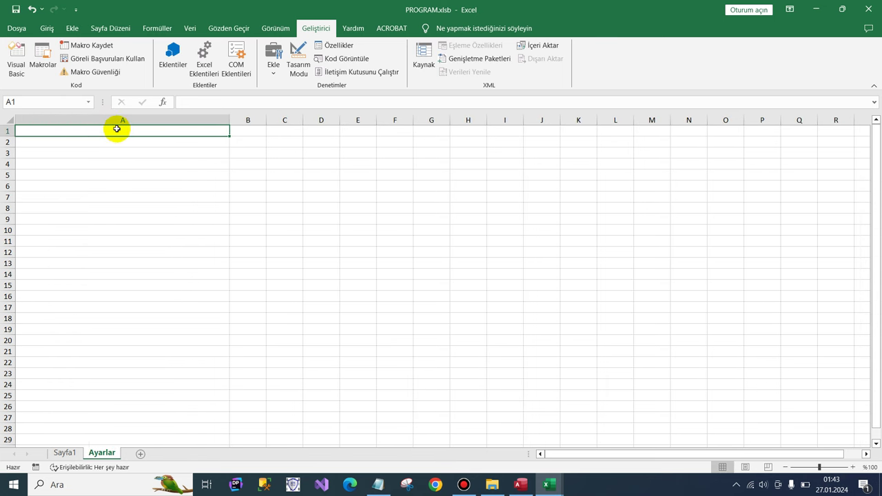
text(DATABASE YOLU)
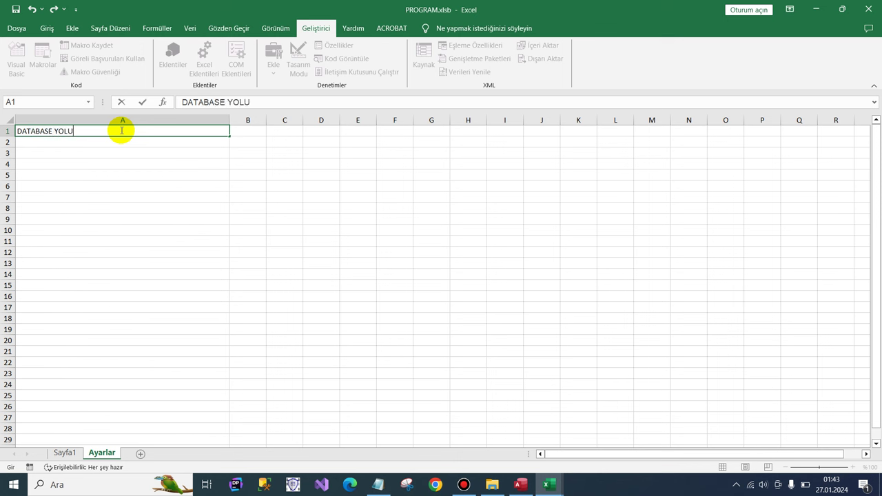
key(Return)
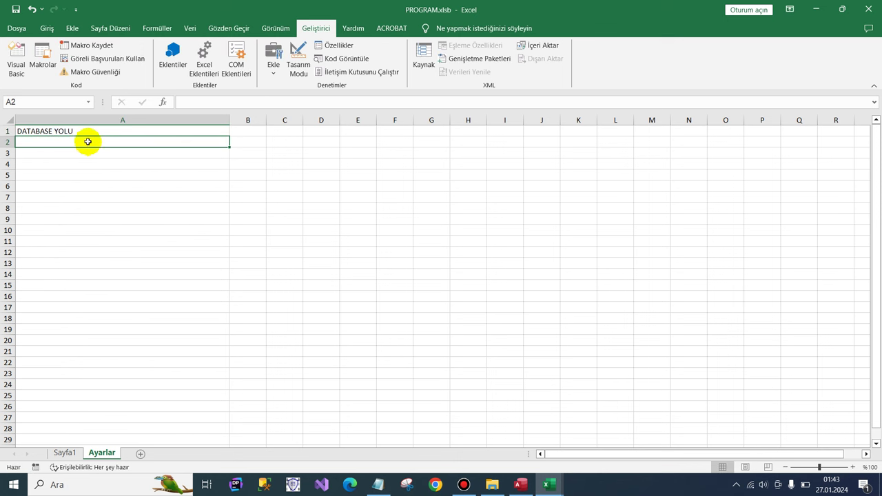
- Select cell A2 for the database path and return to the VBA editor
click(110, 164)
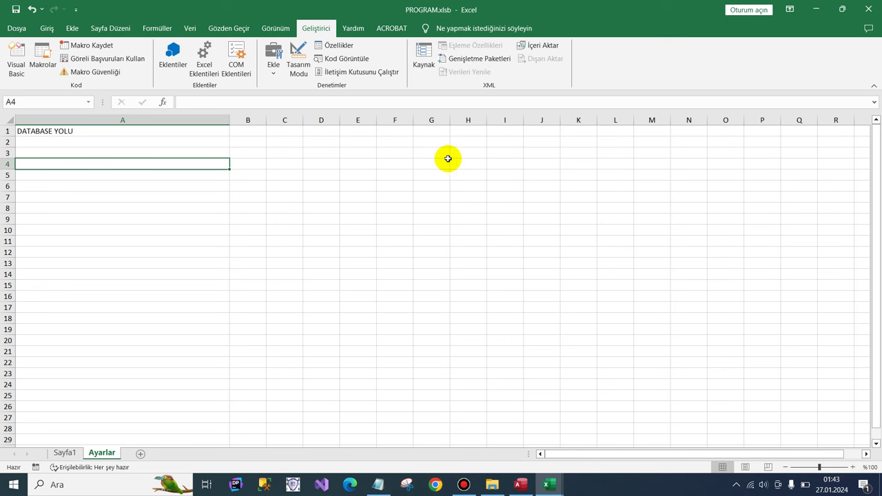
click(392, 173)
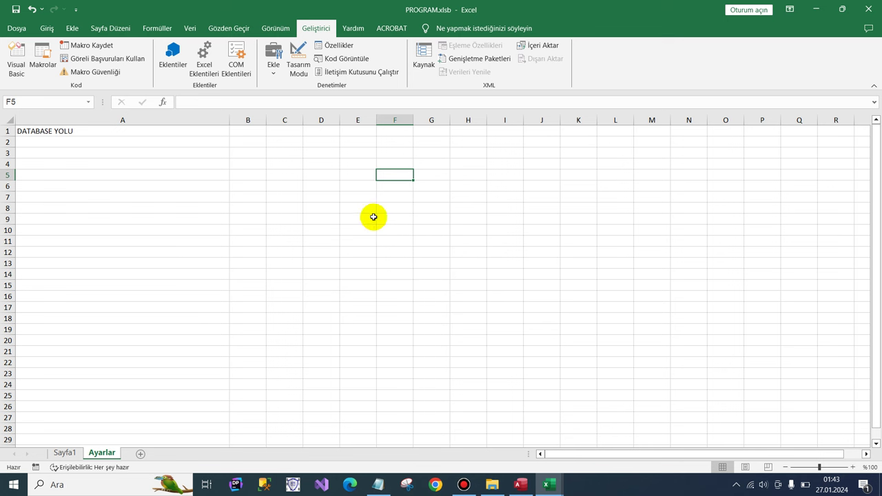
click(148, 142)
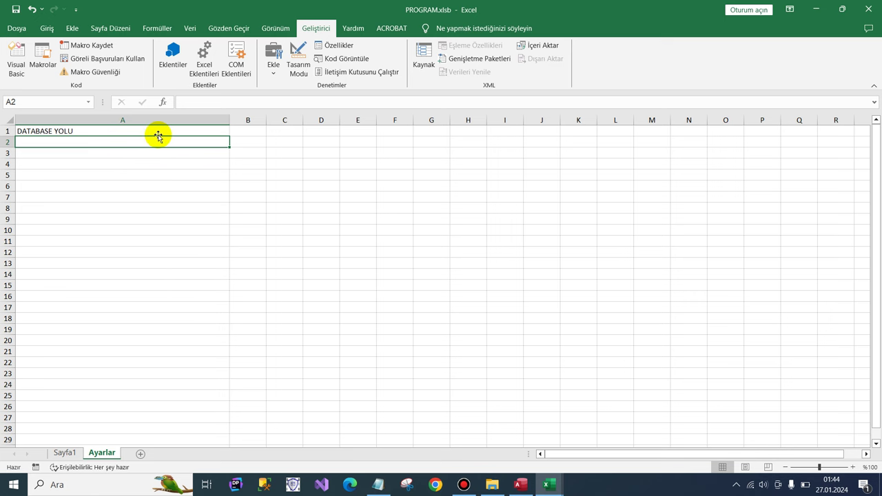
click(548, 485)
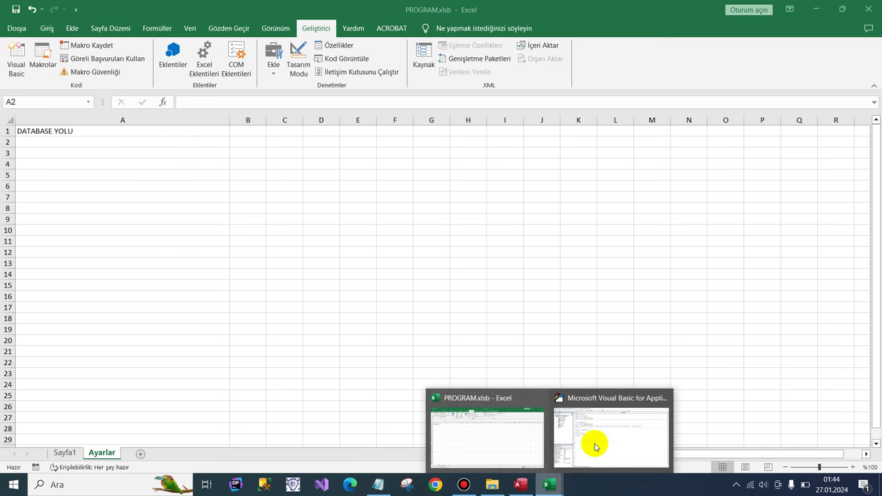
click(596, 446)
- Review the Ayarlar A2 path in the connection string and BaglantiKes cleanup, then open frmCariKayit
drag(421, 158, 733, 146)
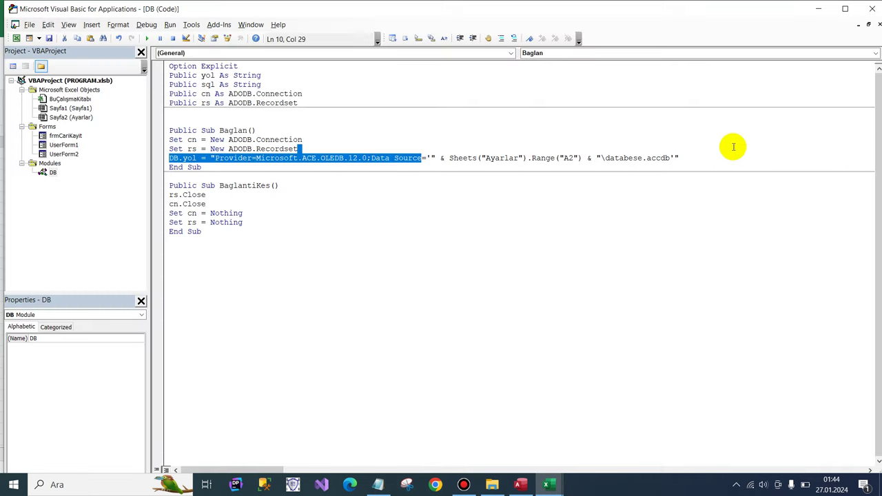
drag(678, 158, 157, 159)
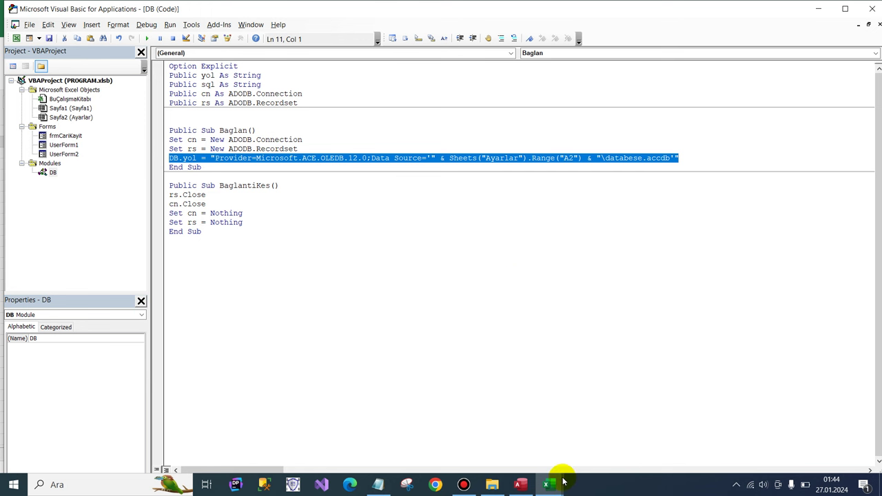
click(580, 172)
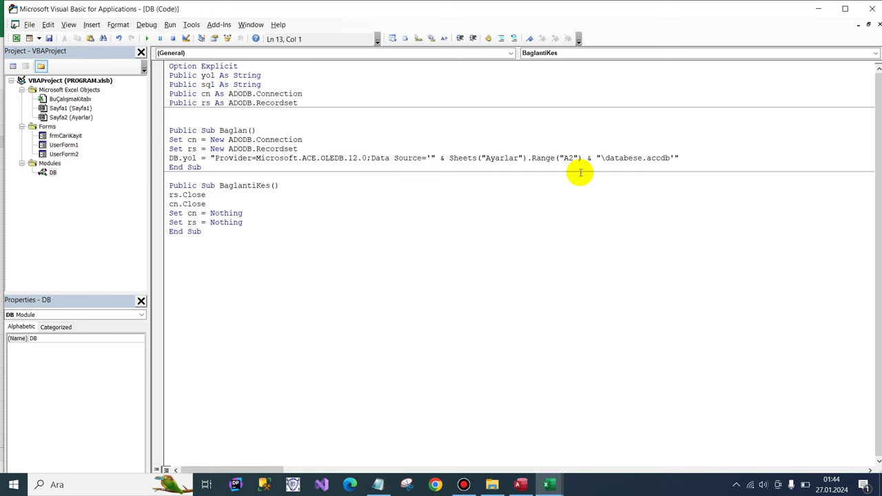
mouse_move(207, 195)
mouse_down()
mouse_move(158, 195)
mouse_move(248, 224)
mouse_up()
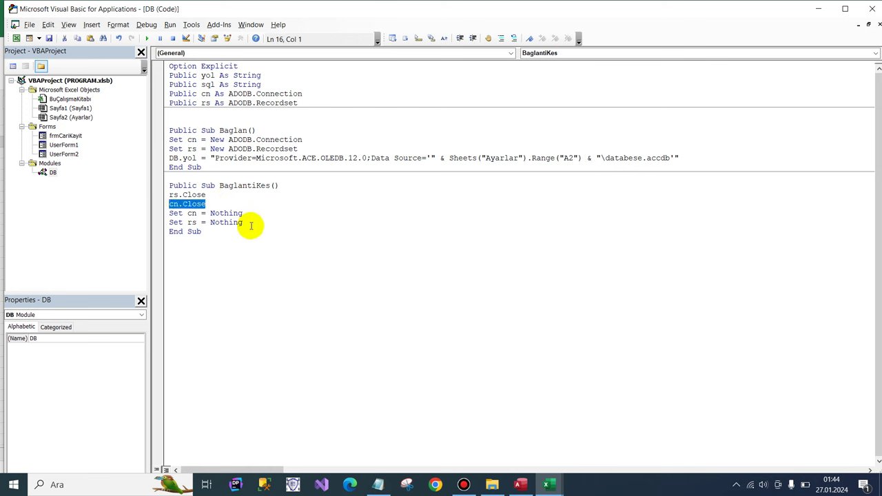
drag(147, 213, 147, 221)
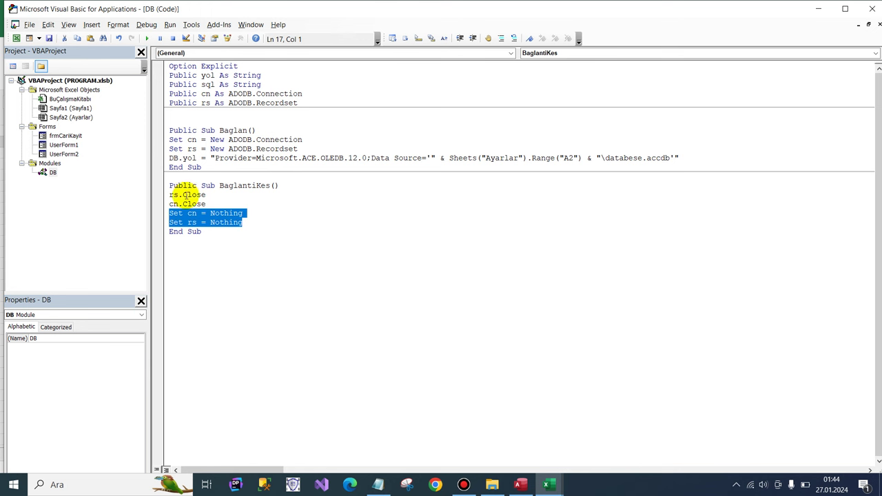
double_click(64, 137)
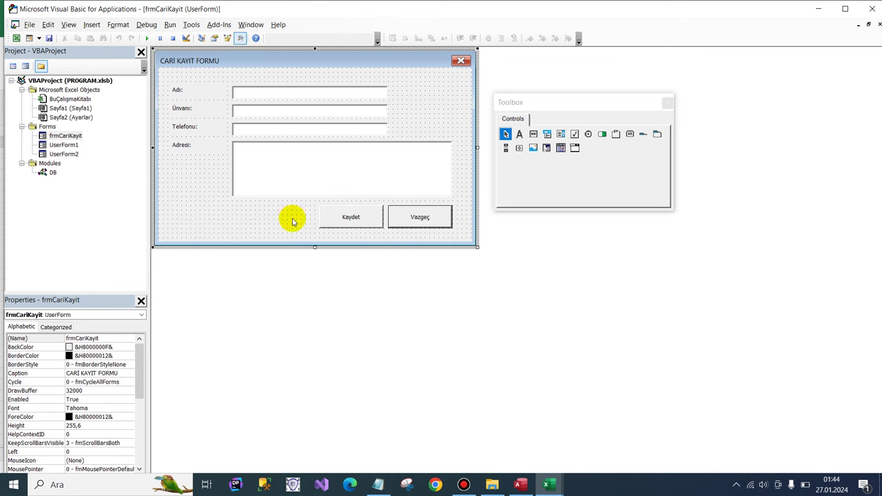
- Create the Kaydet Click handler with an empty txtAd check showing "Cari Adı Belirtiniz.."
double_click(348, 216)
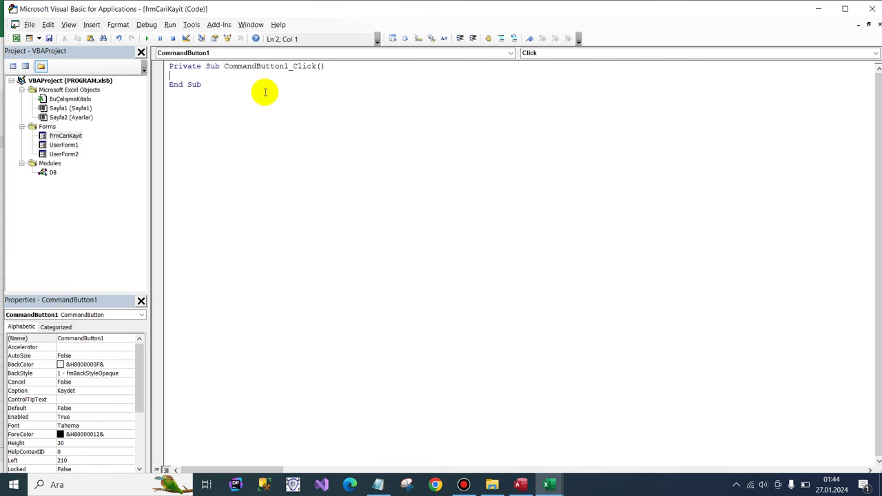
text(if txtad)
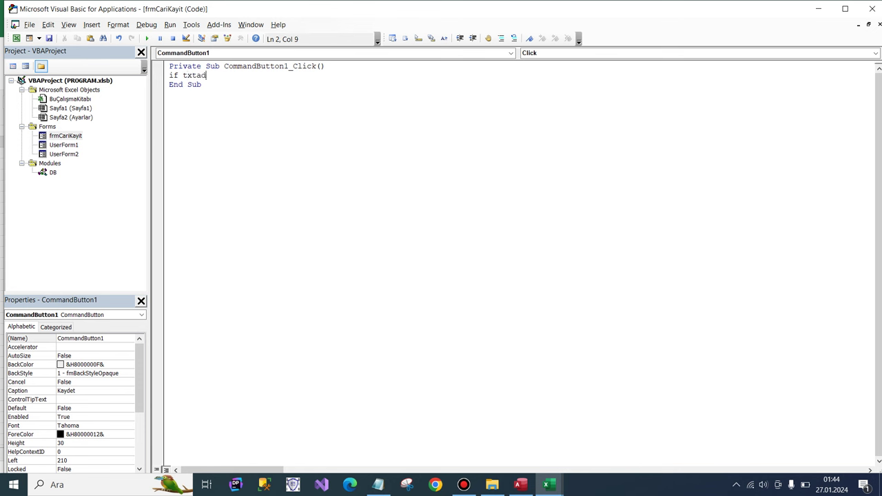
key(ctrl+space)
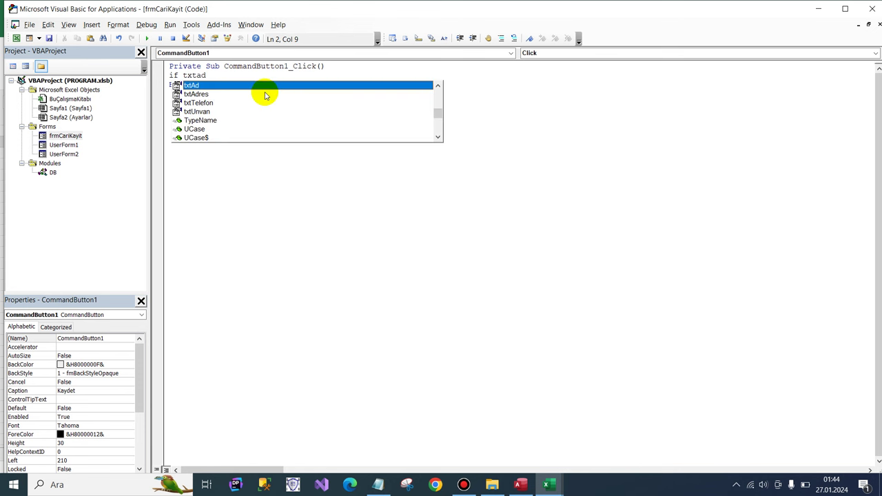
text(="" then)
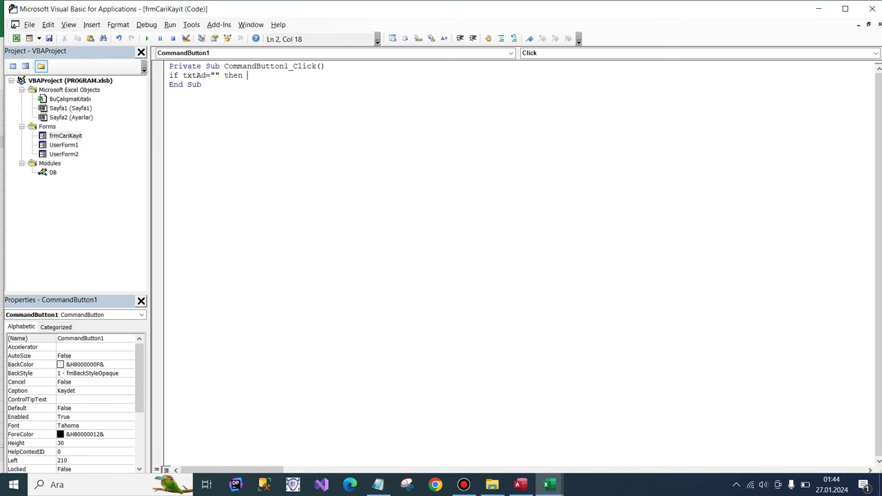
text(ms)
key(ctrl+space)
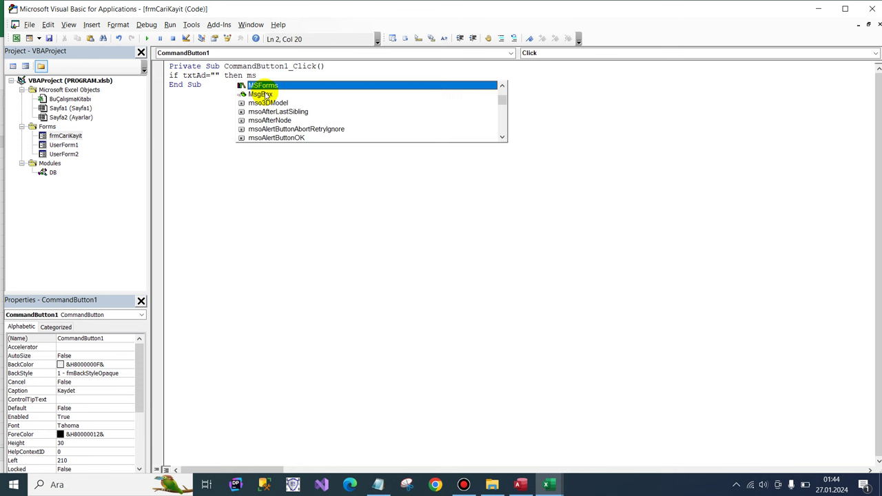
double_click(266, 93)
text("Ca)
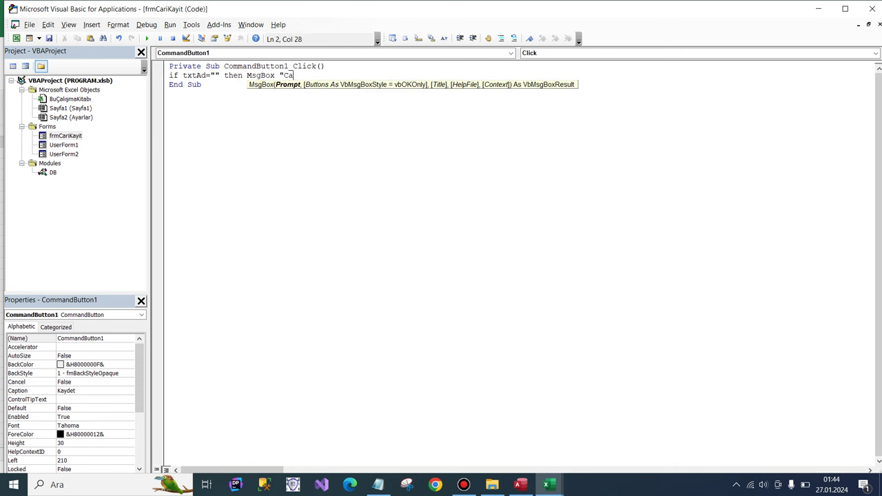
text(ri Adı Bel)
text(irtiniz..")
text(,)
- Give the MsgBox vbCritical + vbOKOnly buttons and the title "HATA"
key(Down)
key(Down)
key(Down)
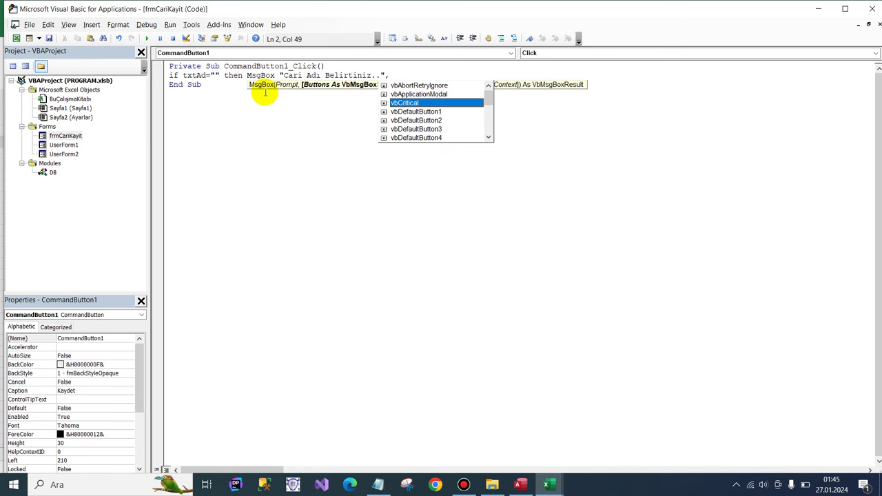
text(+)
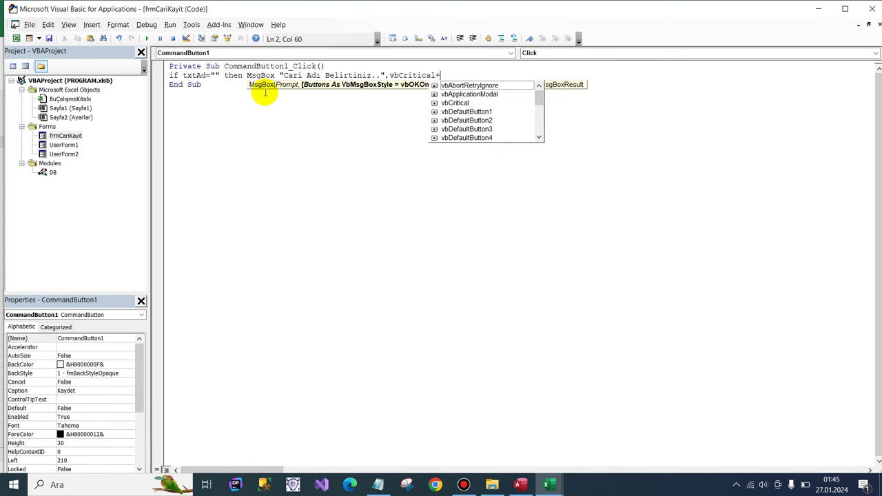
text(vbok)
key(Down)
key(Down)
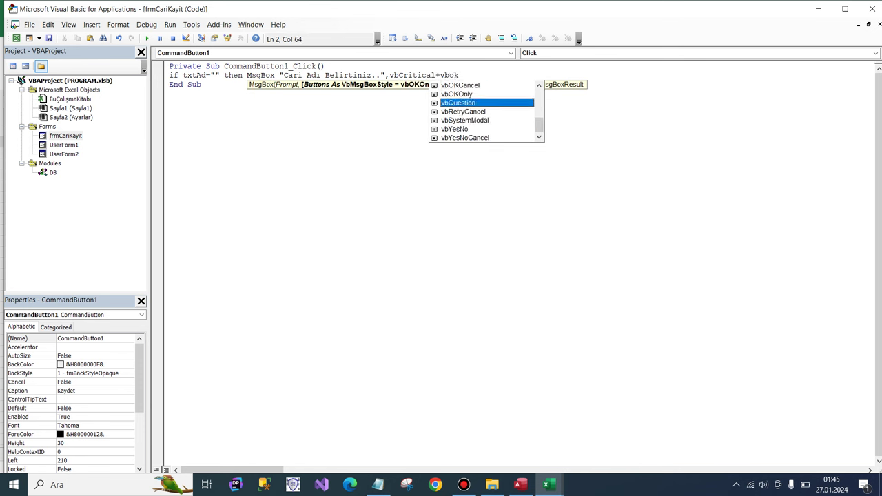
key(Up)
text(,)
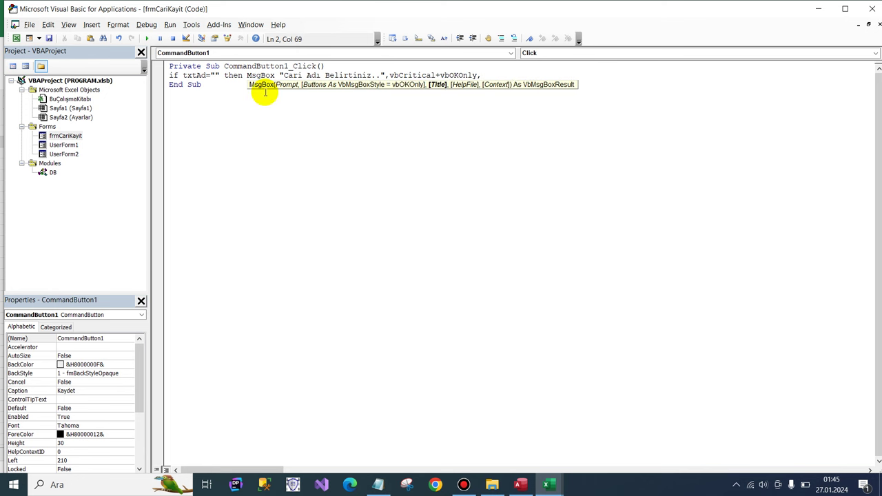
text("HATA)
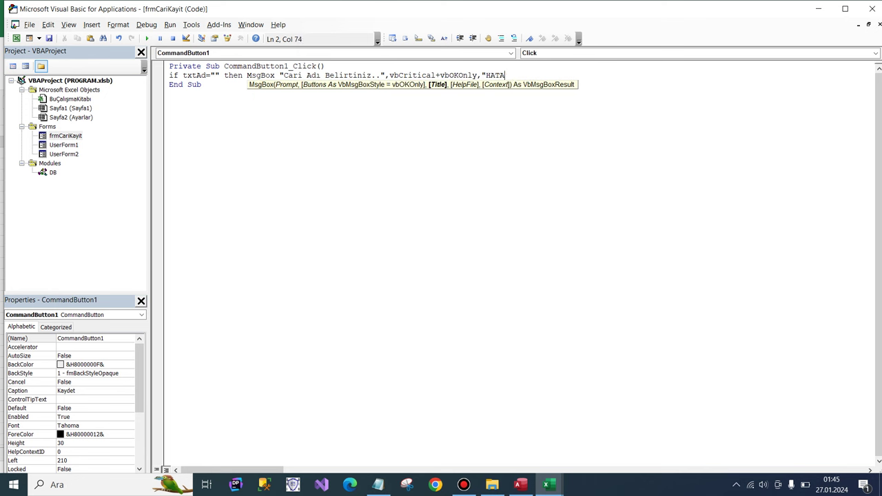
text(")
key(Return)
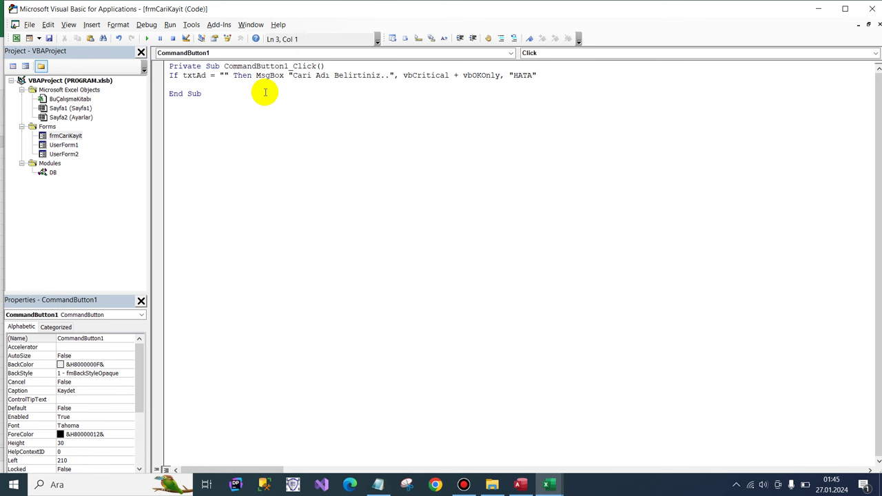
- Append ": txtAd.SetFocus : Exit Sub" to the txtAd validation line
click(554, 68)
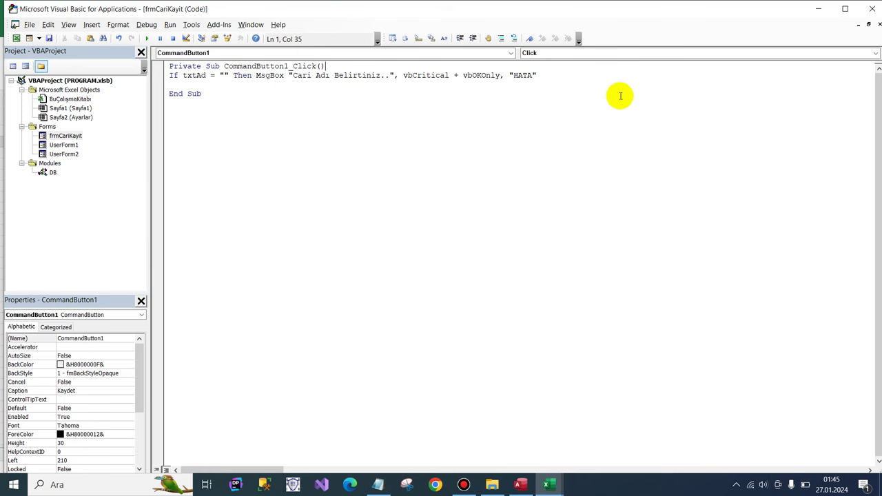
drag(253, 76, 495, 81)
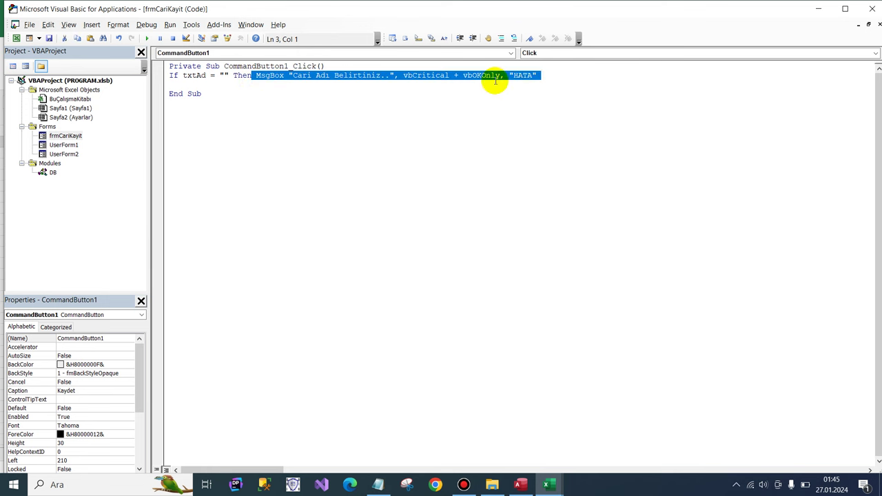
click(546, 80)
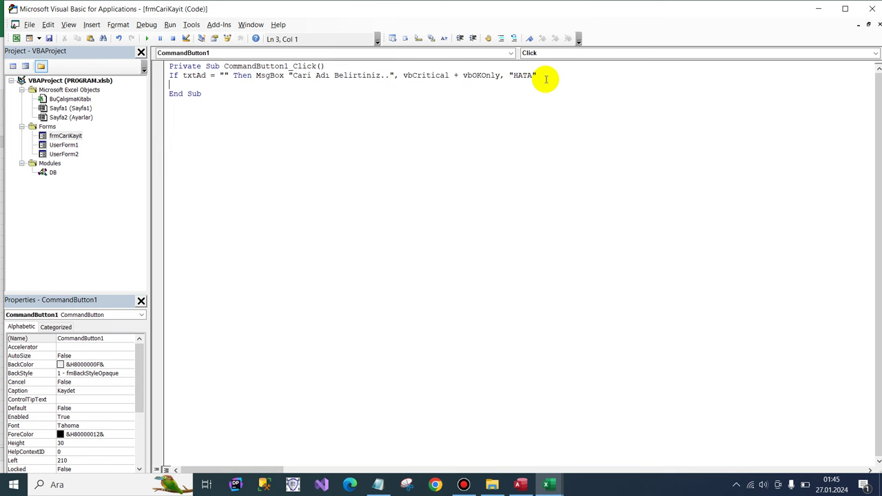
click(548, 75)
text(:)
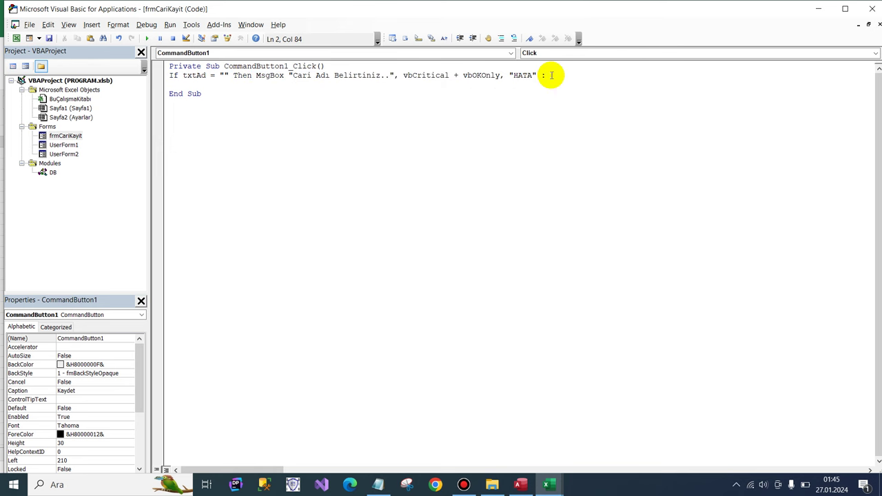
text(txtad.set )
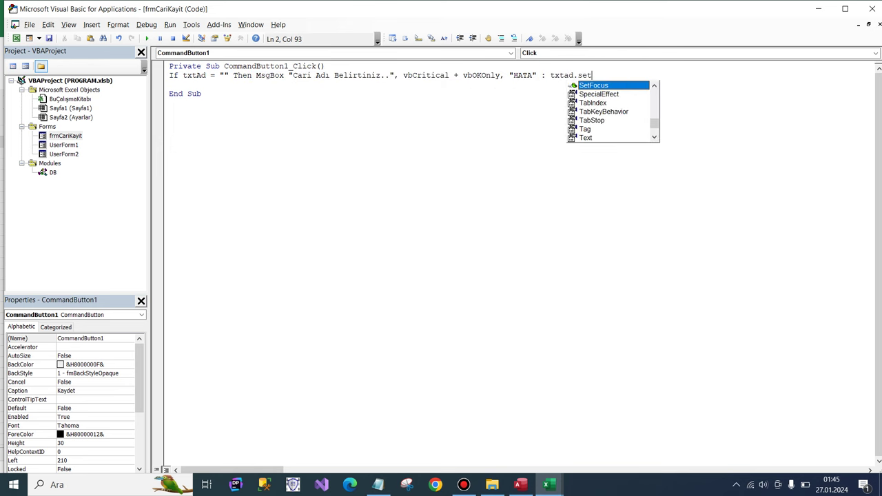
text(: exi)
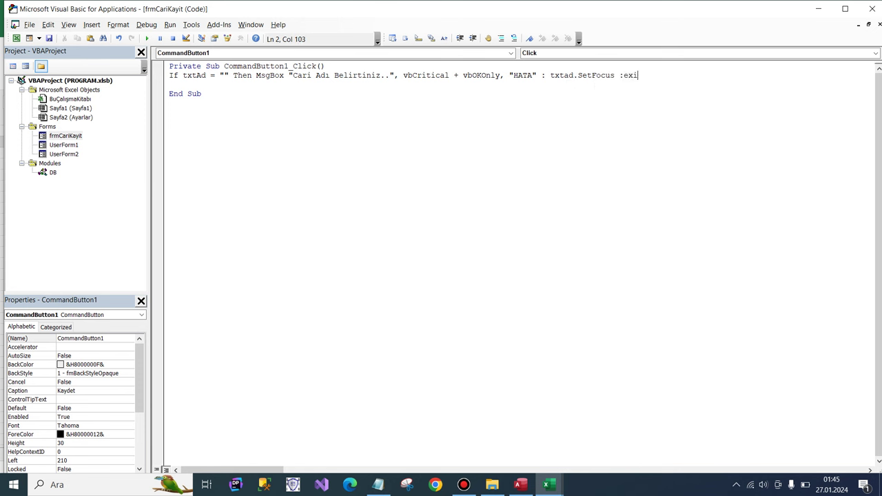
text(t sub)
key(Return)
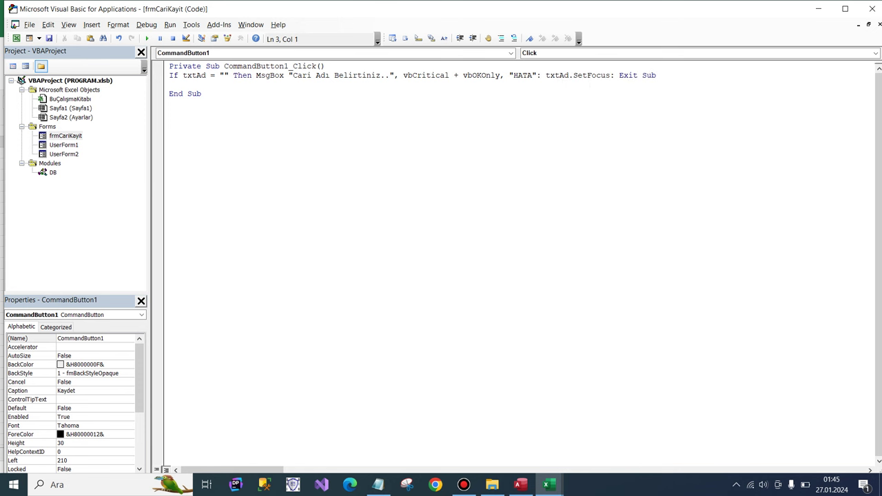
- Duplicate the check for txtUnvan with the message "Cari Unvanı Belirtiniz.."
drag(660, 75, 184, 92)
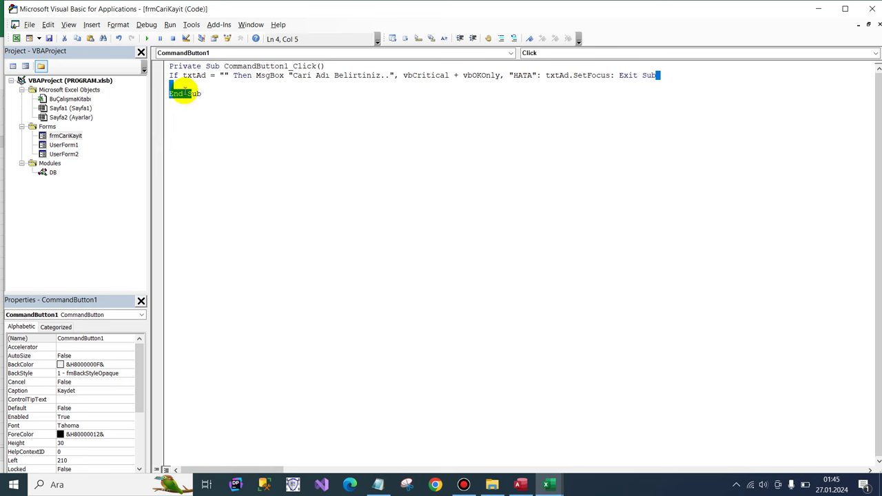
click(162, 76)
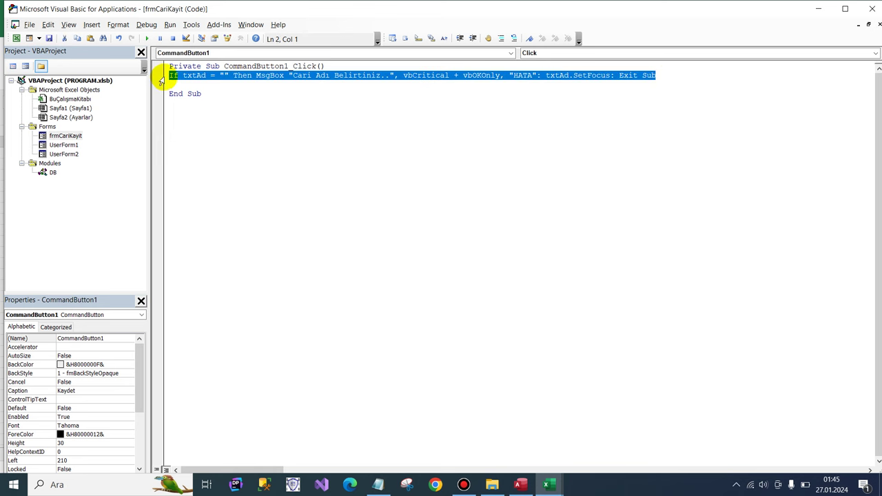
click(171, 84)
text(If txtAd = "" Then MsgBox "Cari Adı Belirtiniz..", vbCritical + vbOKOnly, "HATA": txtAd.SetFocus: Exit Sub)
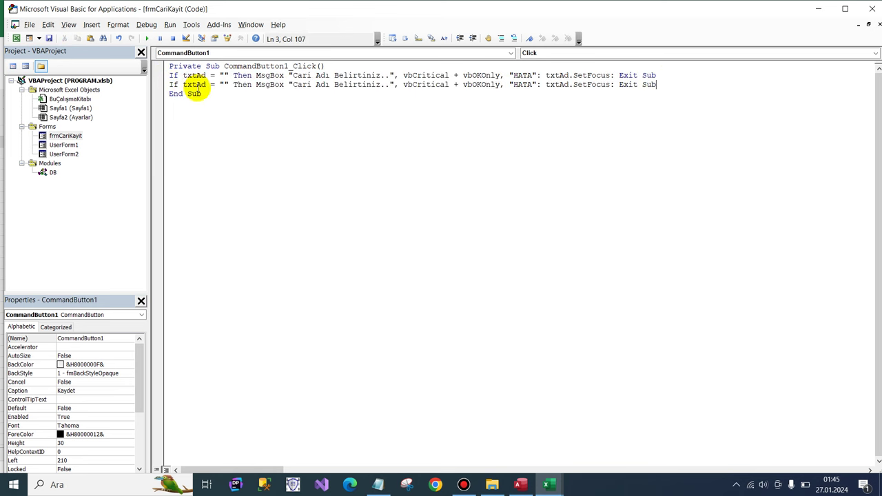
double_click(195, 84)
text(txtUn)
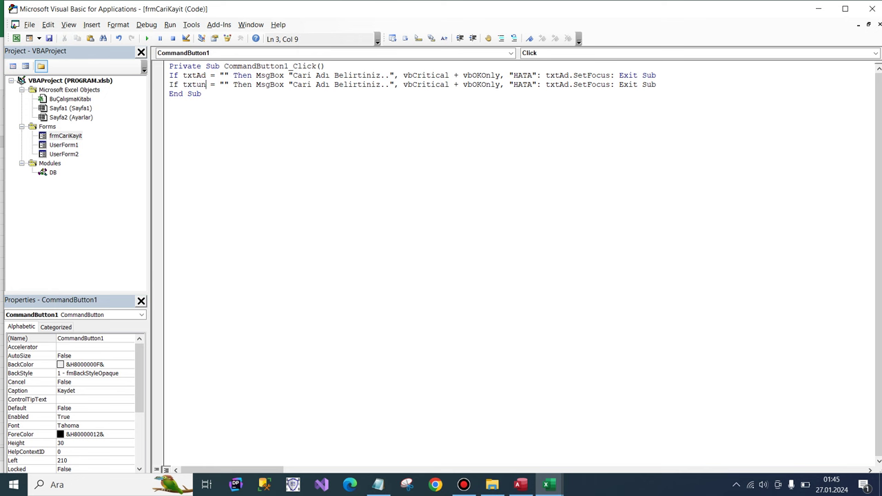
text(van)
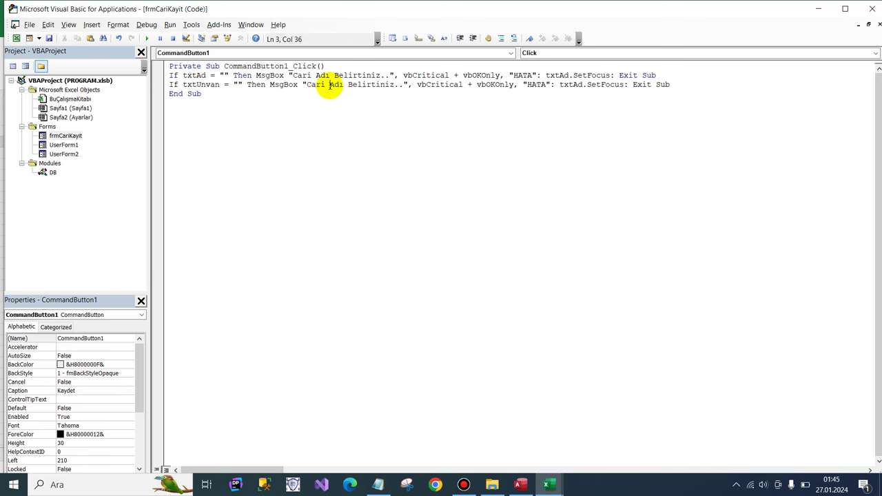
double_click(336, 86)
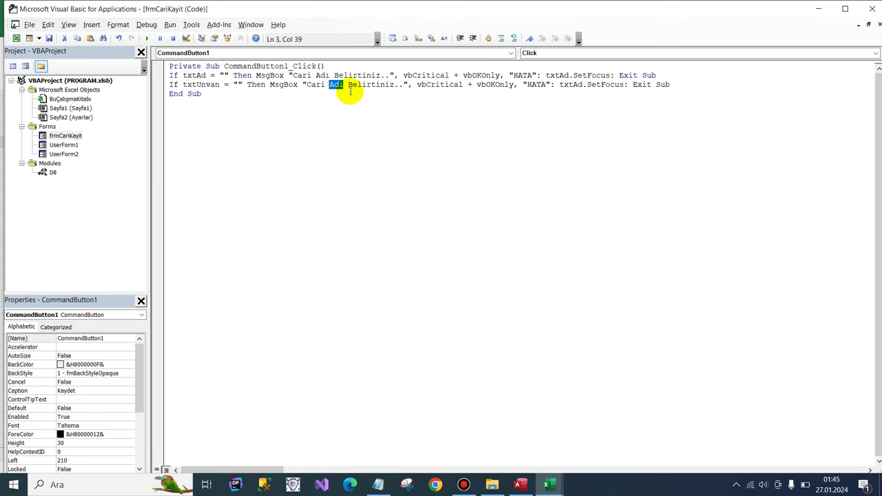
text(Unvanı)
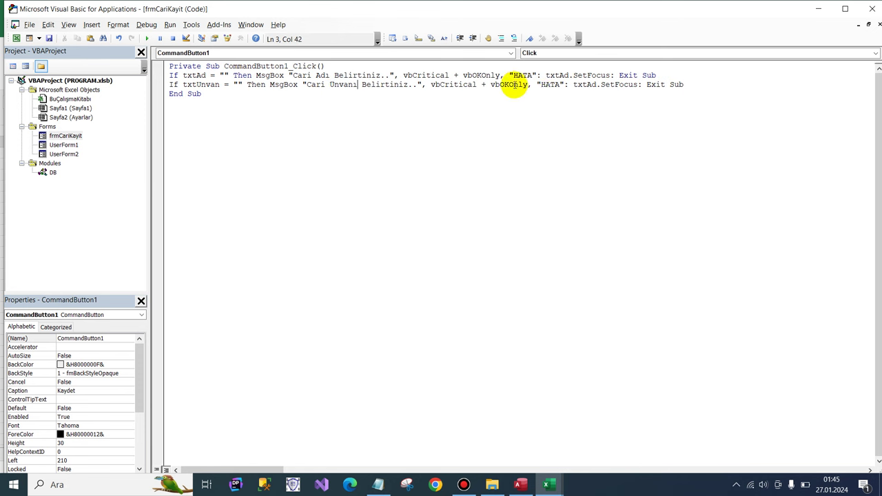
double_click(585, 85)
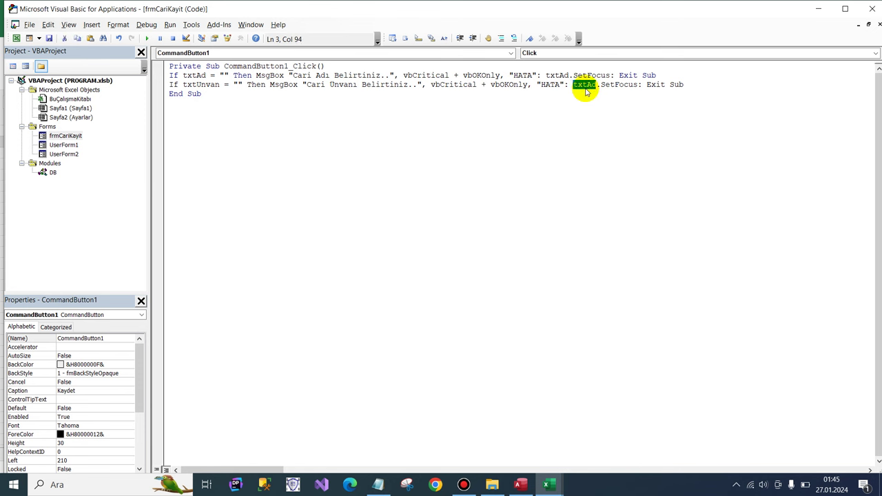
text(txtUnvan)
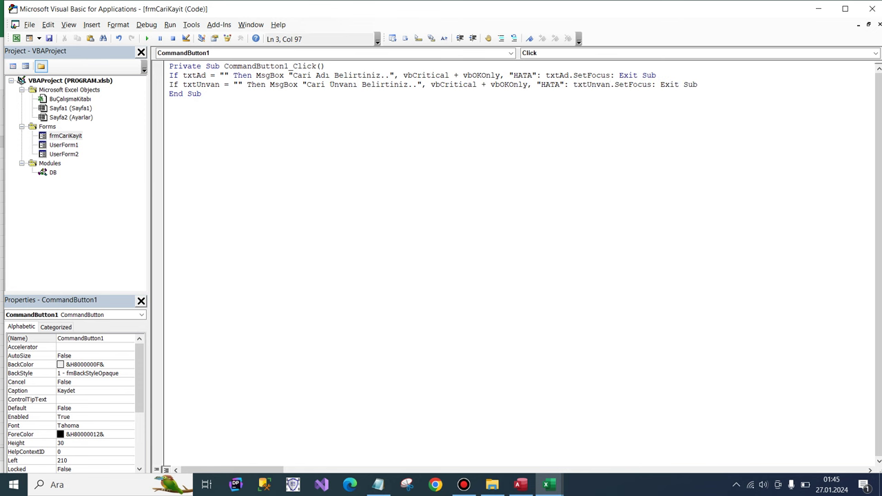
click(754, 89)
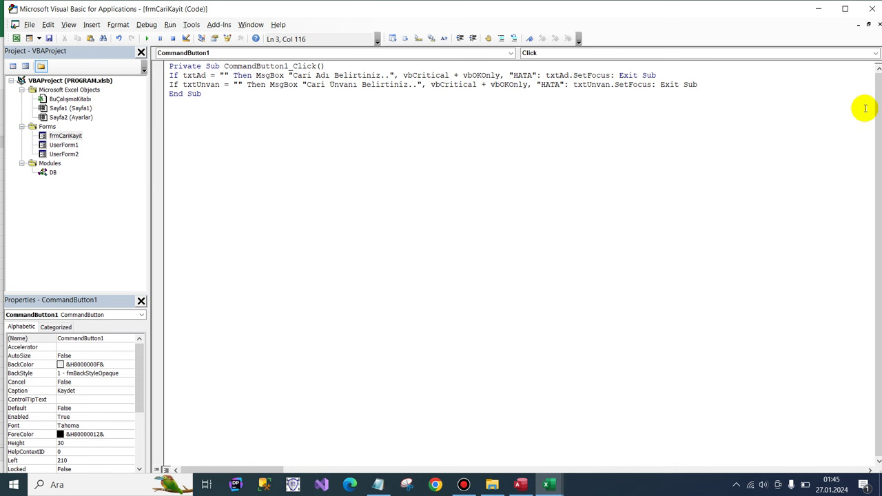
key(Return)
key(Return)
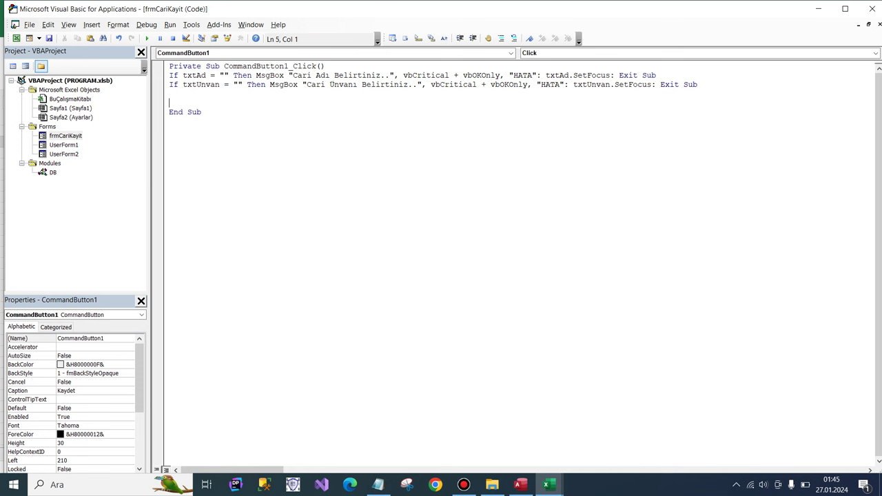
- Declare sor As Byte and set it to MsgBox("Cari Kaydedilsin mi?", vbQuestion + vbYesNo, "KAYDET")
text(dim sor as)
text( Byte)
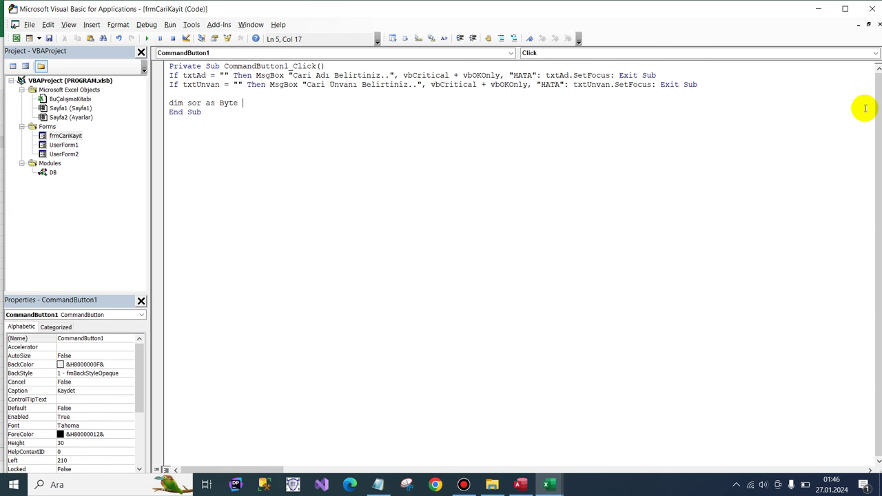
key(Return)
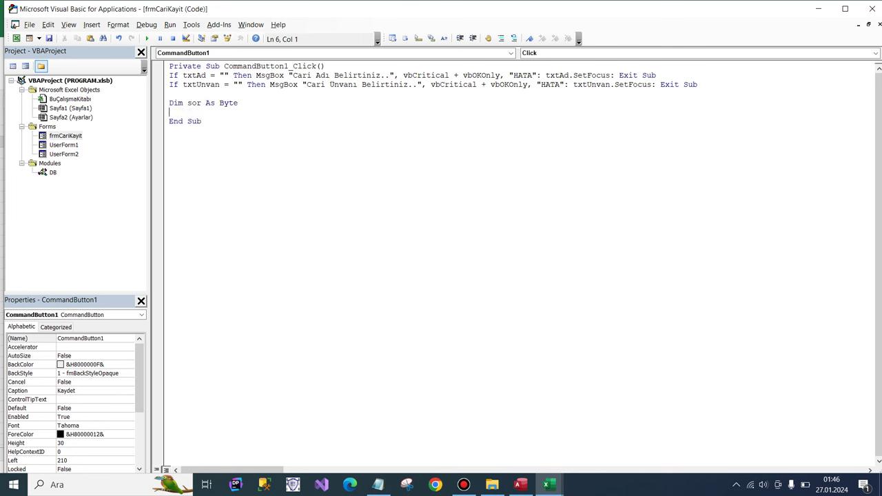
key(Up)
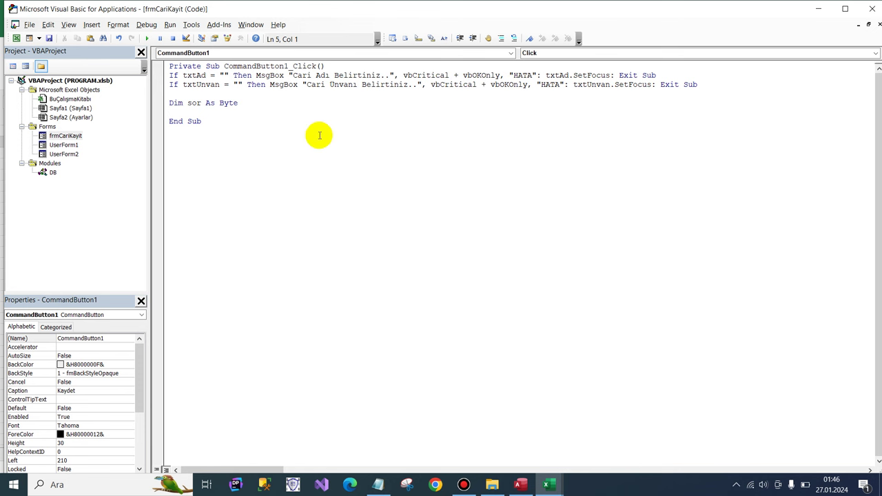
click(173, 112)
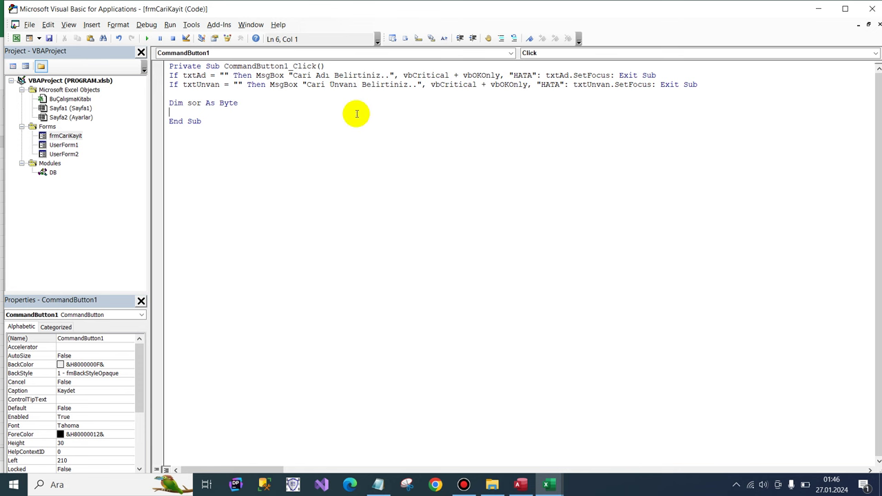
text(sor=Ms)
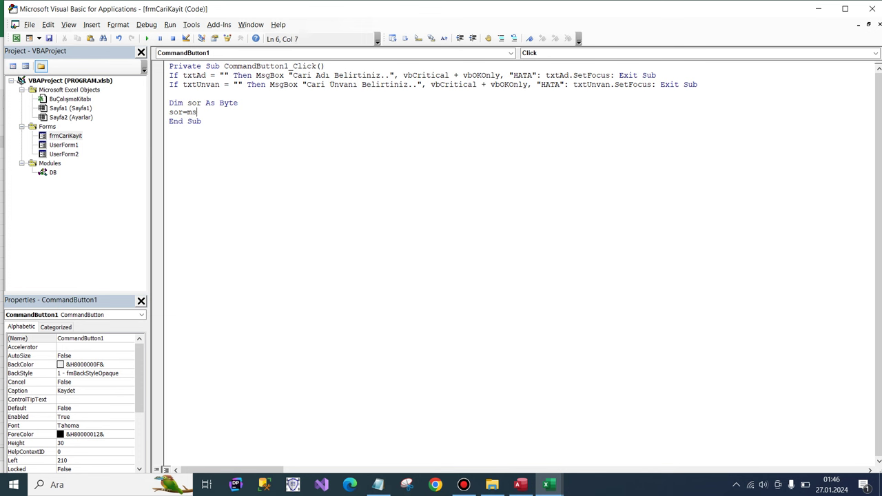
text(gBox(")
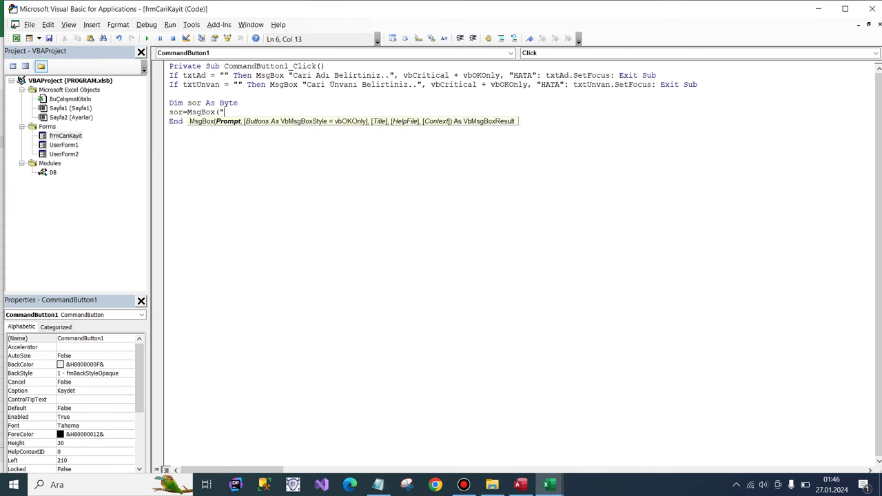
text(Cari Kayd)
text(edilsin mi*)
key(BackSpace)
text(?")
text(,vb)
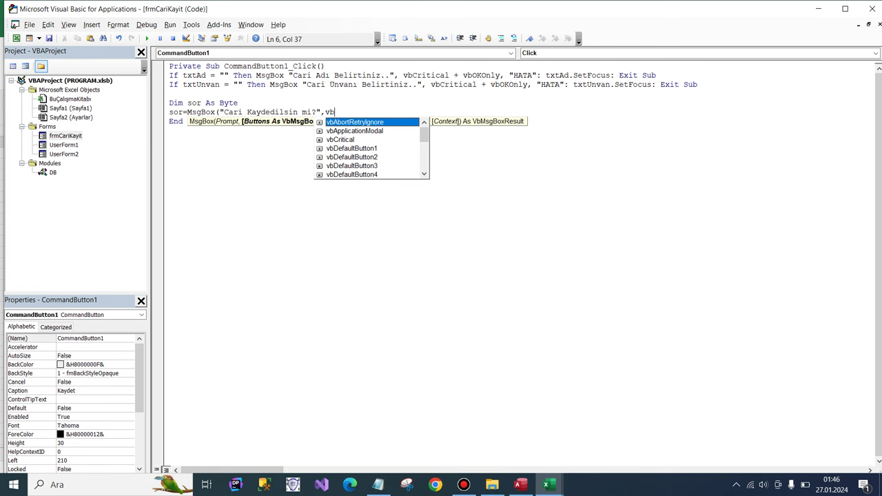
text(q)
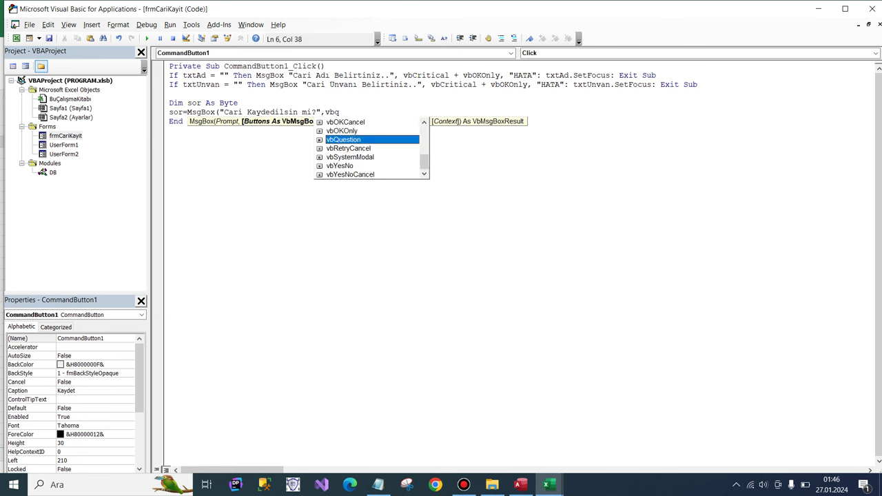
text(+vb)
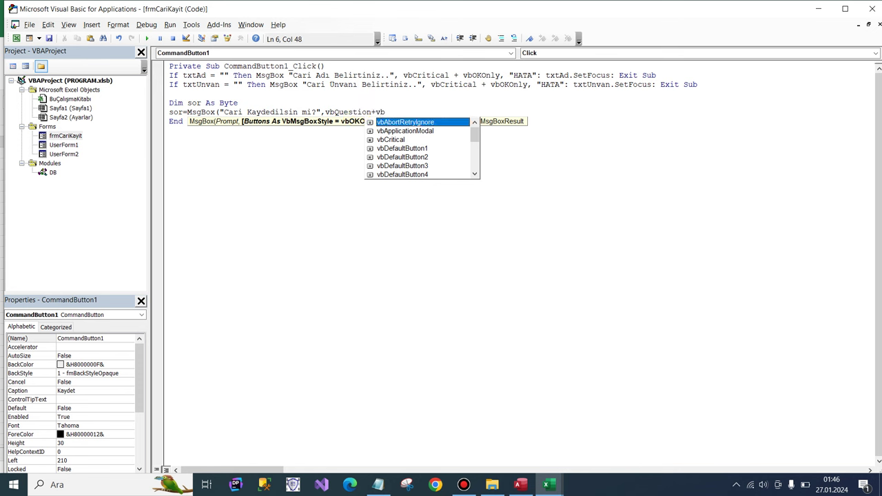
text(ye)
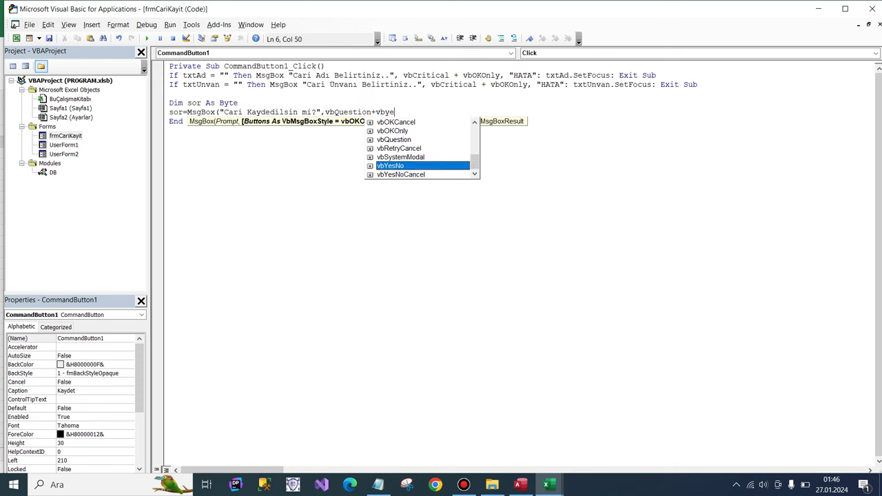
text(,")
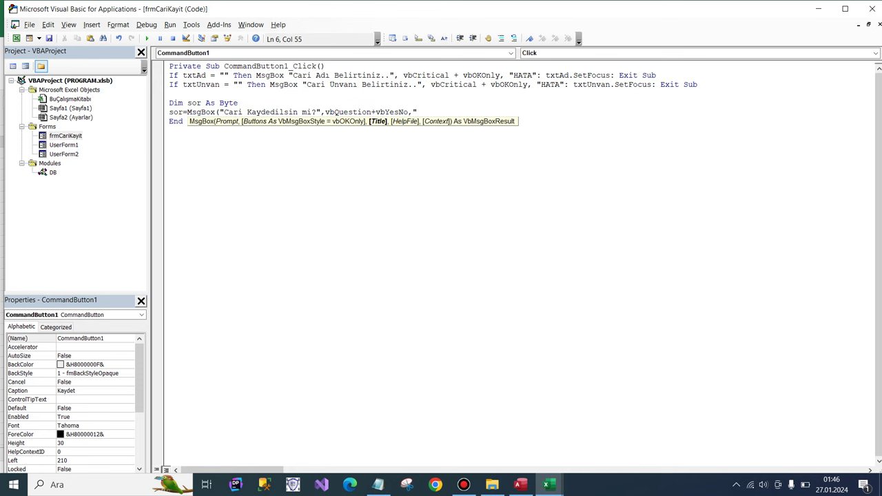
text(K)
text(AYDET")
key(Return)
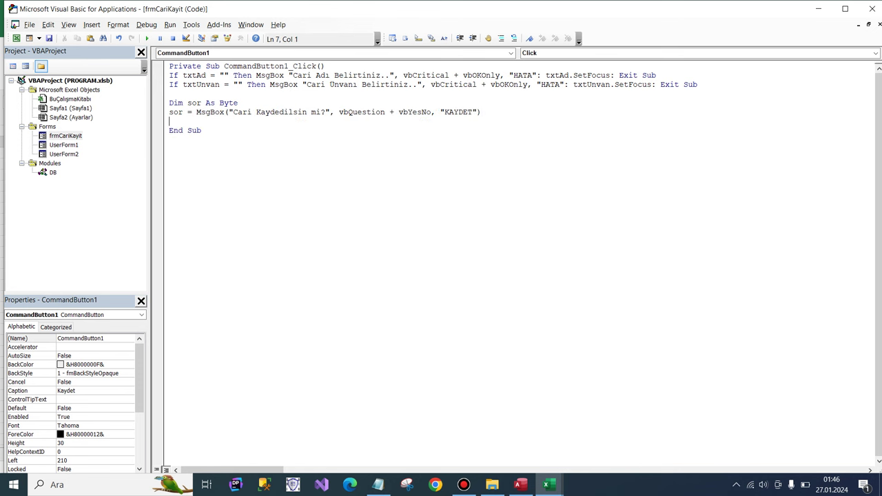
- Add "If sor = 7 Then Exit Sub" so a No answer stops the save
text(if sor)
text(=7 then)
key(Left)
key(Left)
key(Left)
key(Left)
key(Left)
key(Left)
key(BackSpace)
text(vb)
text(n)
key(ctrl+space)
key(Down)
key(Down)
key(Tab)
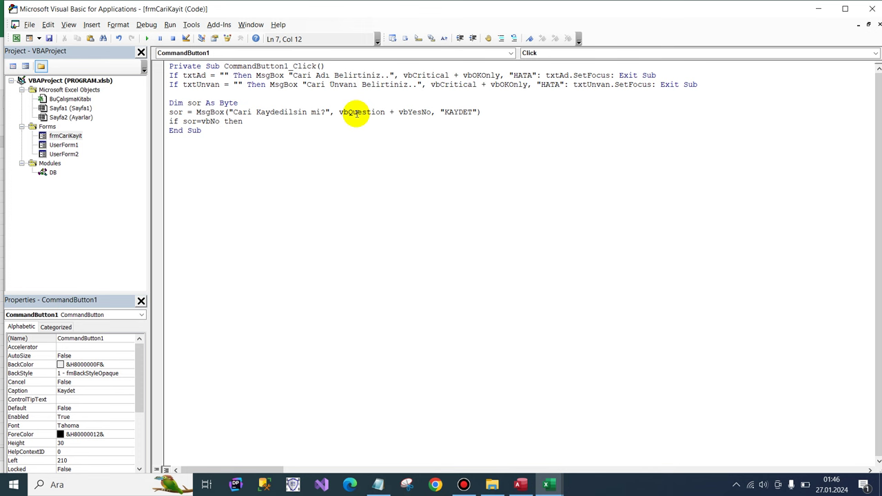
key(BackSpace)
key(BackSpace)
key(BackSpace)
key(BackSpace)
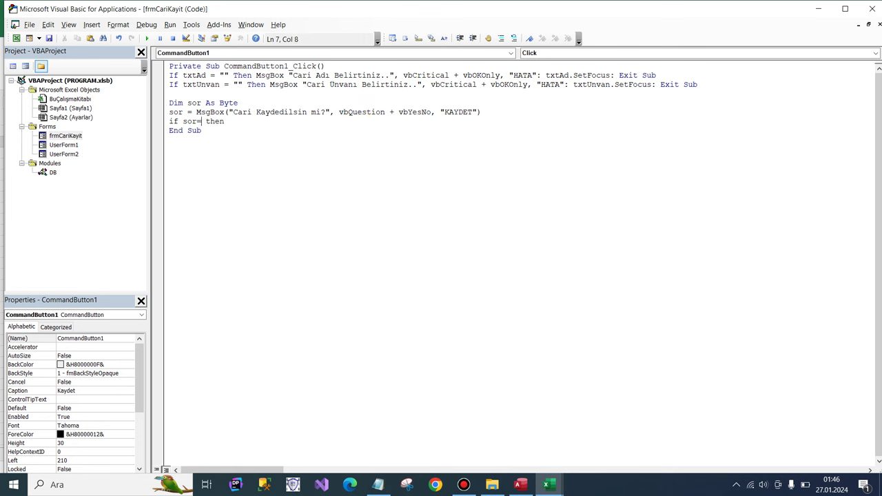
text(7)
click(290, 122)
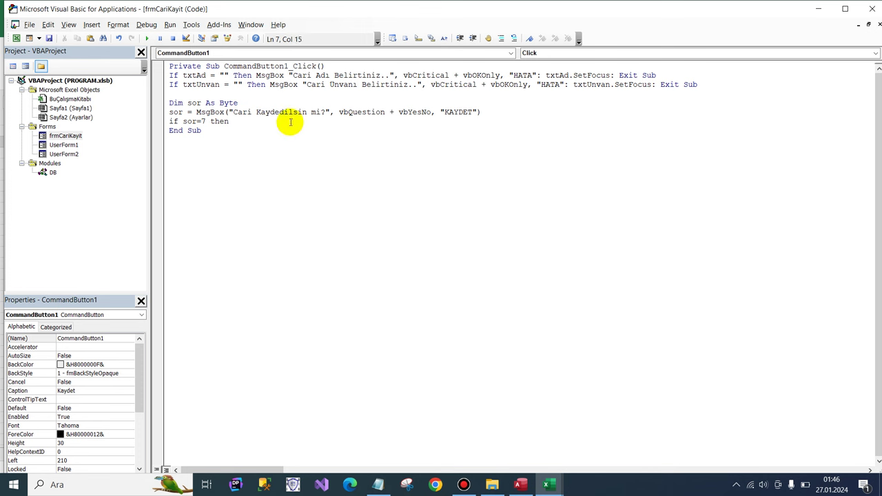
text(exit sub)
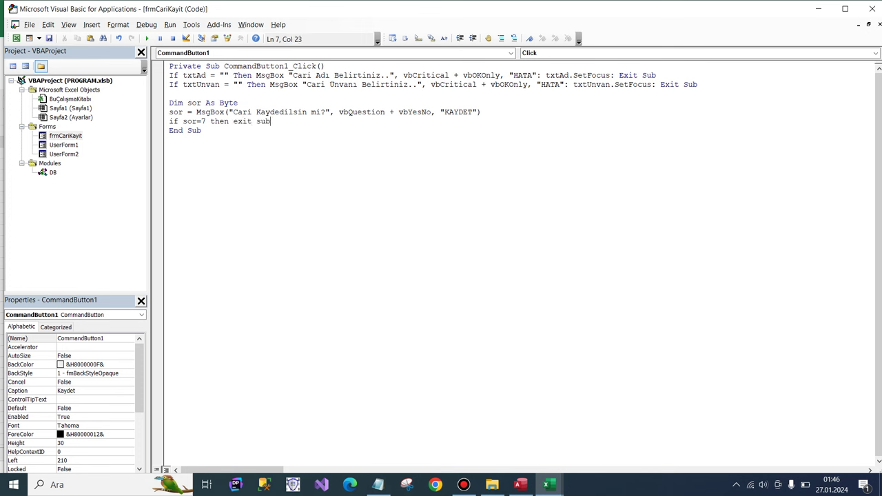
drag(207, 141, 128, 130)
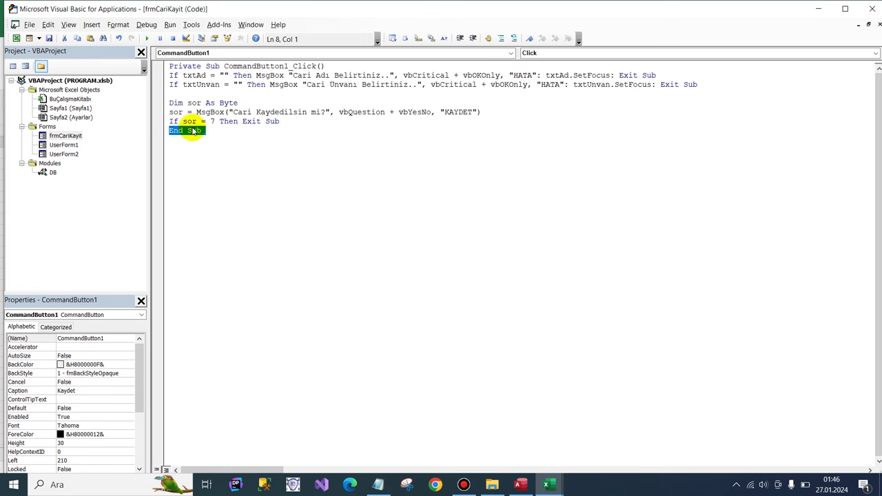
click(287, 122)
- Add a DB.Baglan call above End Sub in the Kaydet click code
key(Return)
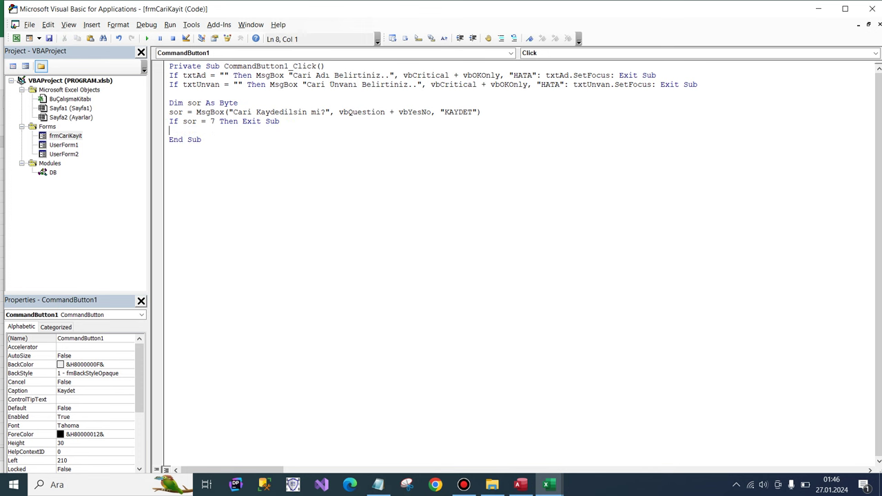
text(şdsafisajfilsa)
key(BackSpace)
key(BackSpace)
key(BackSpace)
key(BackSpace)
key(BackSpace)
key(BackSpace)
key(BackSpace)
key(BackSpace)
key(BackSpace)
key(Return)
text(db.b)
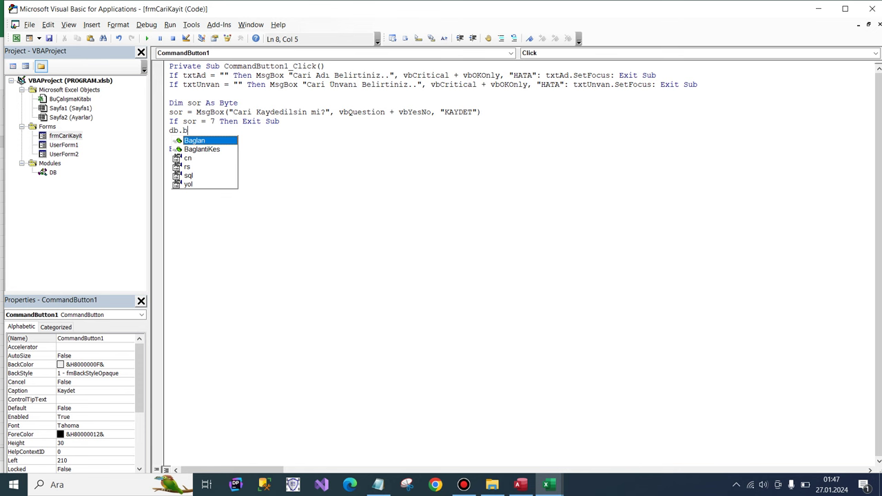
key(Tab)
key(Return)
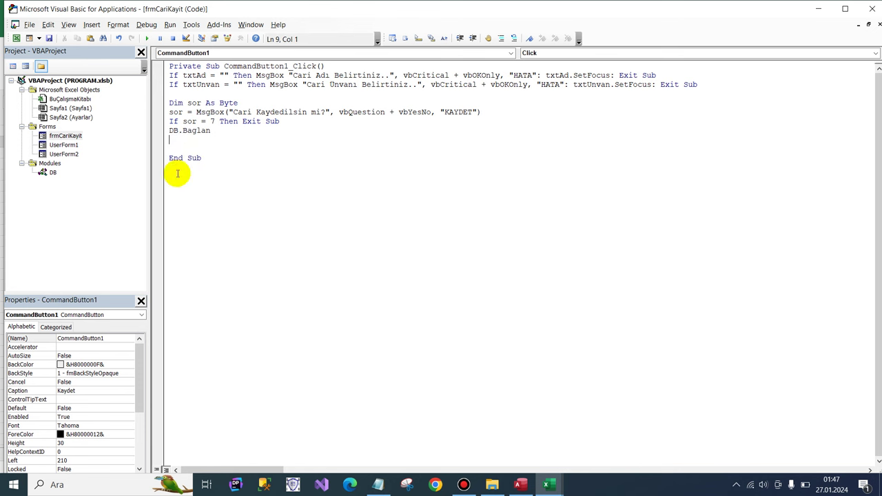
- After reviewing Baglan in the DB module, add DB.cn.Open DB.yol below DB.Baglan
double_click(50, 173)
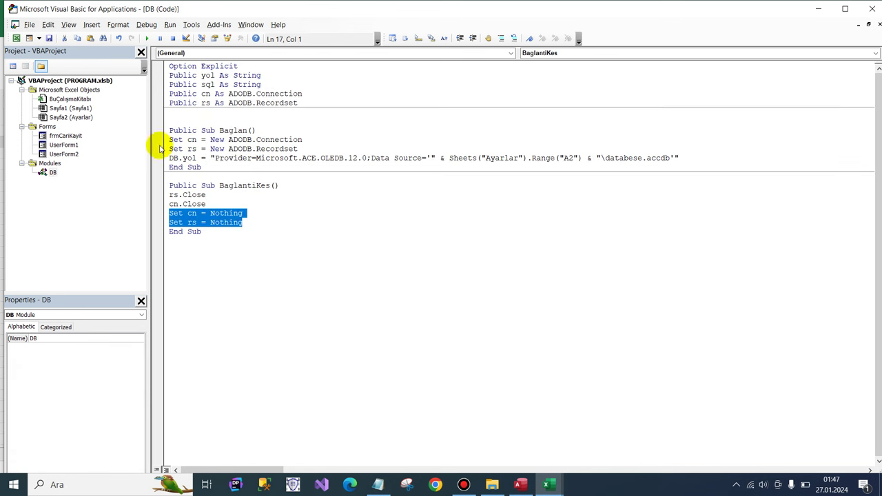
drag(166, 139, 162, 165)
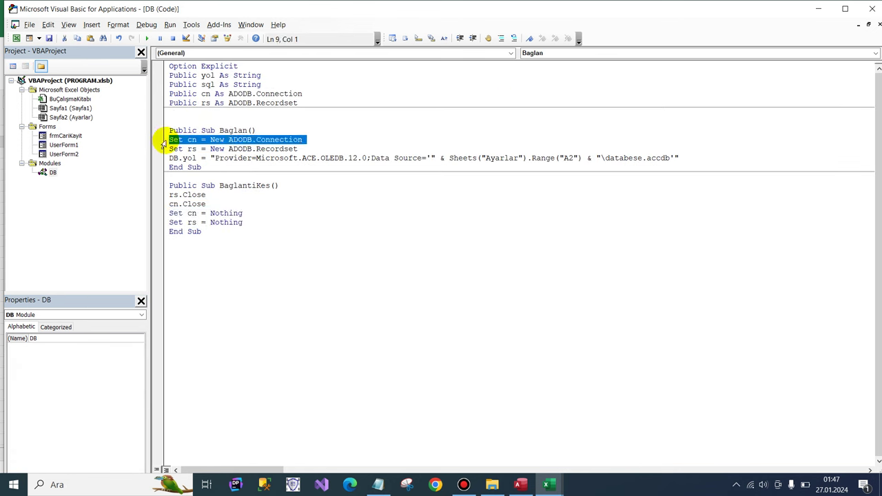
double_click(69, 136)
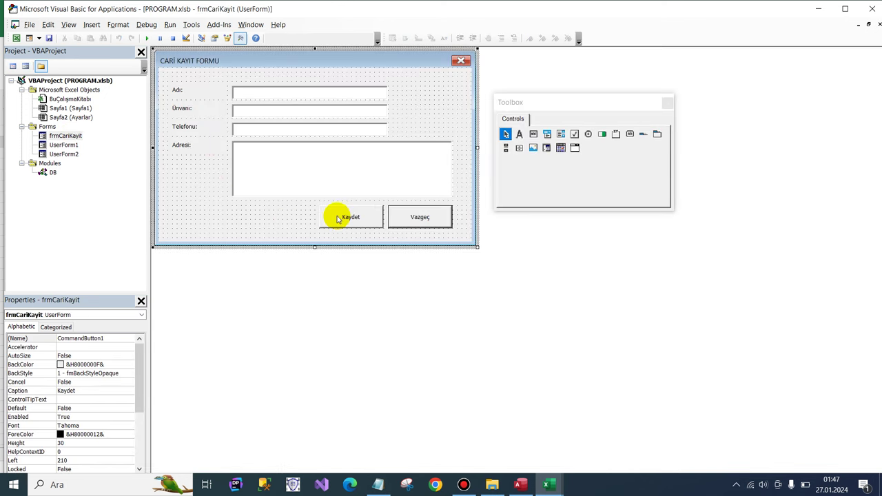
double_click(339, 216)
click(177, 142)
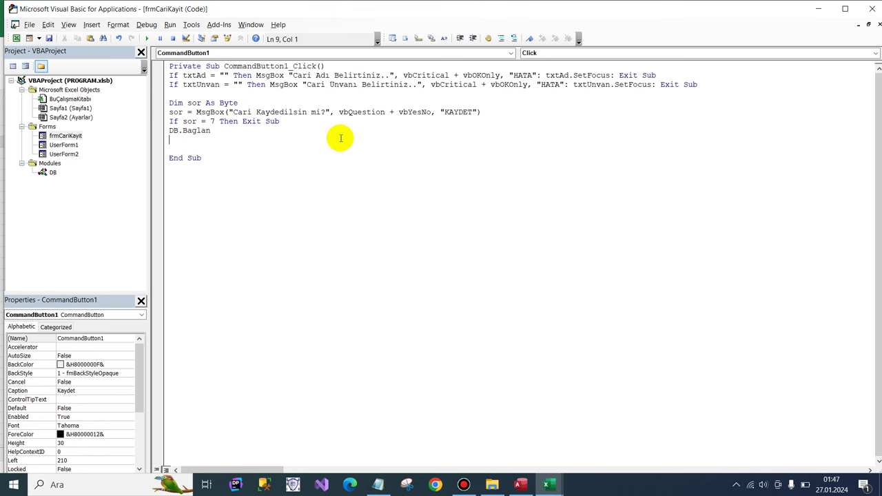
text(db.c)
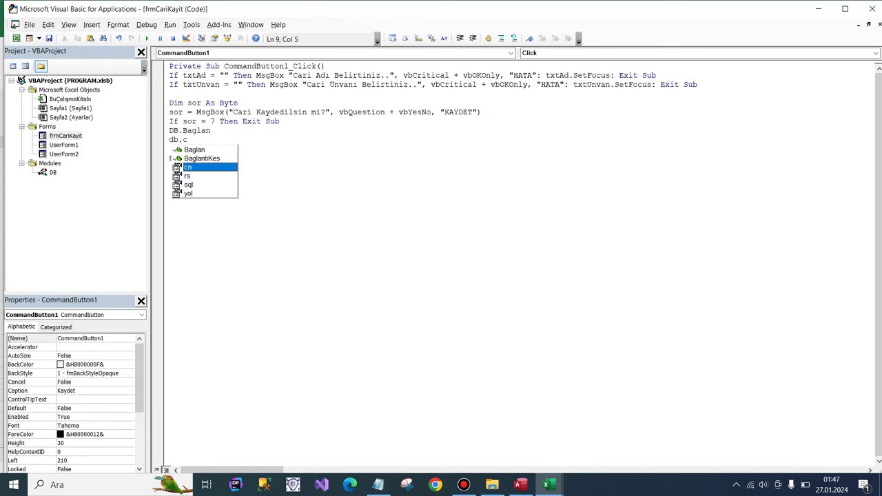
text(n.op)
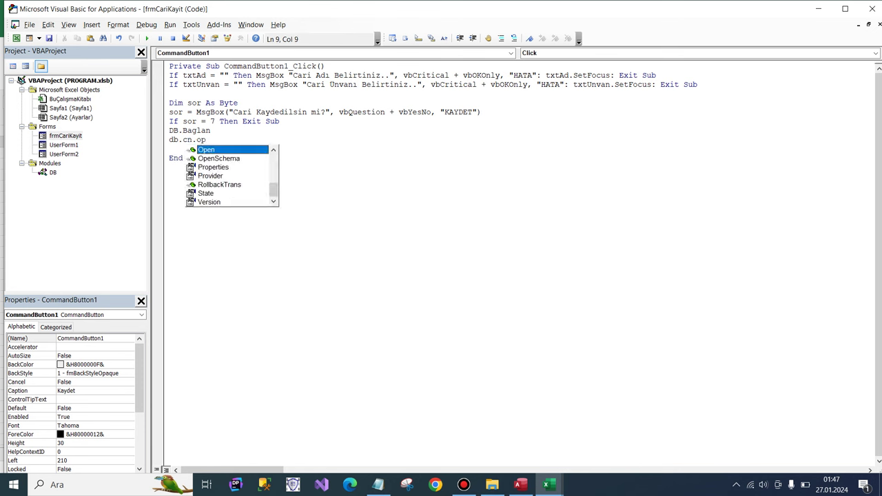
key(space)
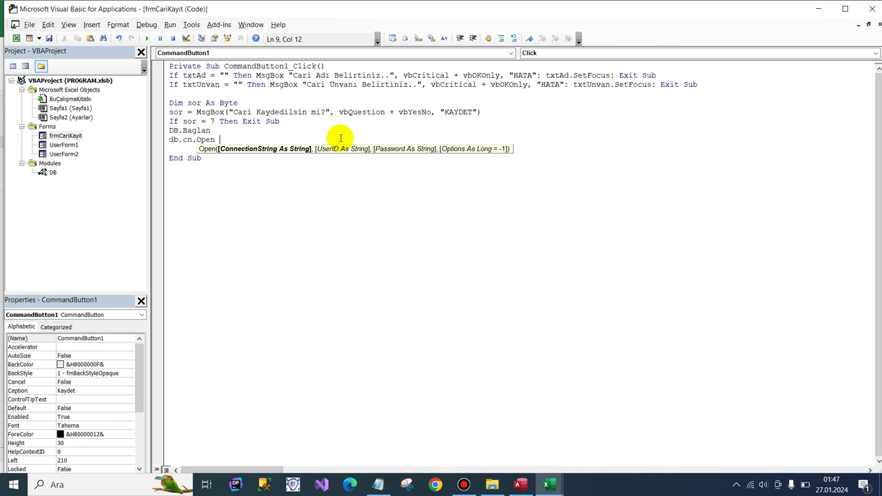
text(d)
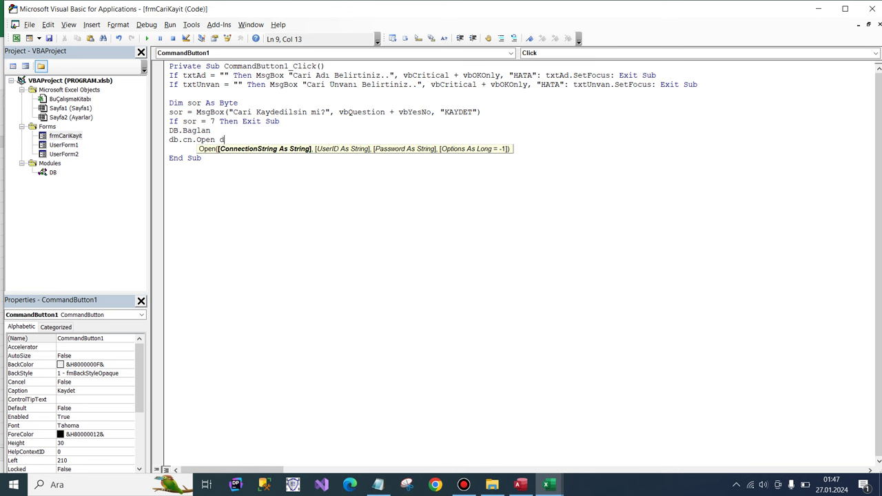
text(b.yo)
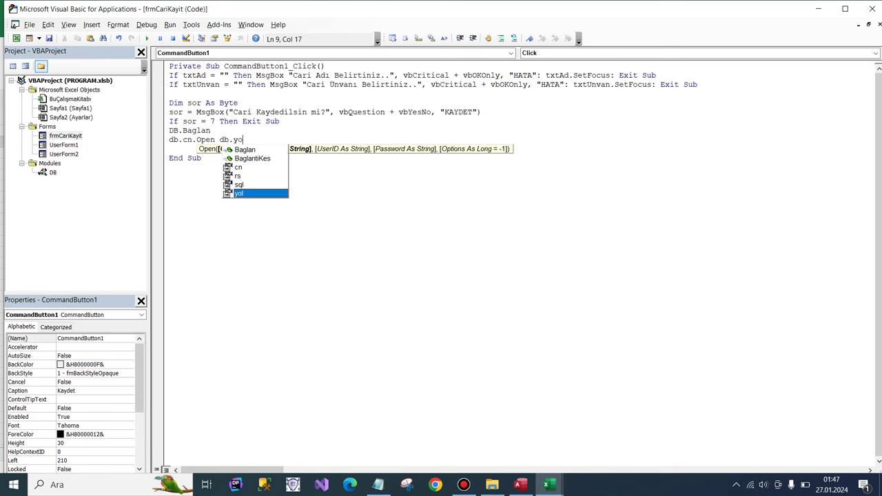
key(Tab)
key(Return)
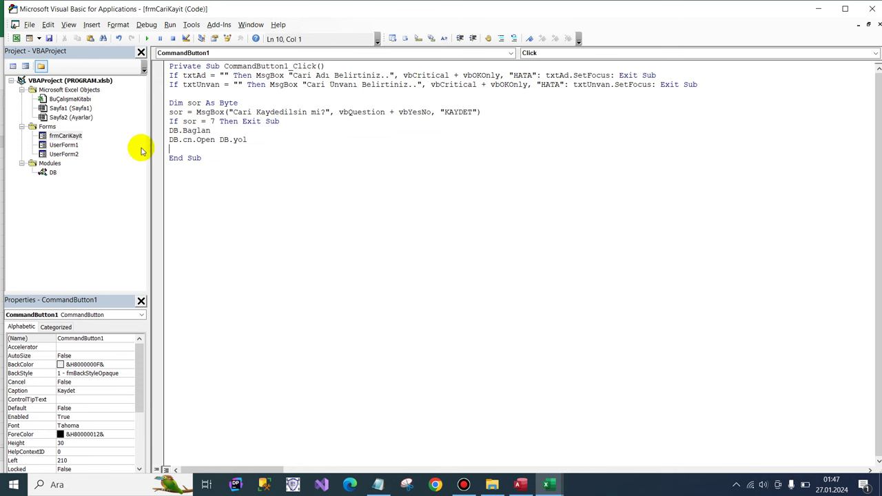
- Check DB.yol in the DB module's Baglan procedure and return to the Kaydet click code
double_click(48, 172)
click(177, 167)
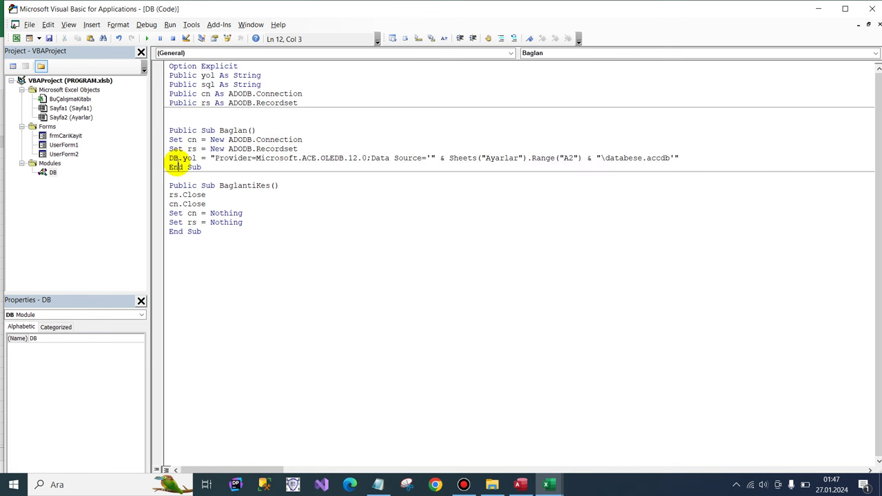
drag(170, 158, 198, 158)
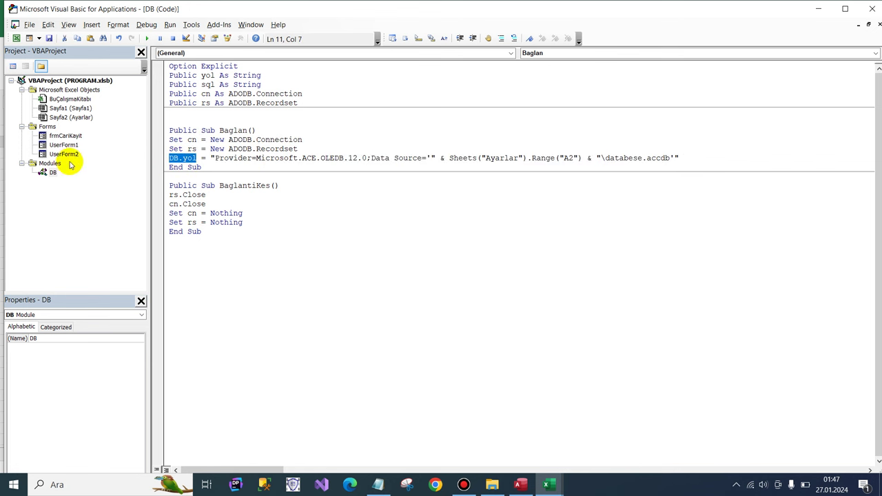
click(66, 136)
double_click(66, 137)
click(295, 211)
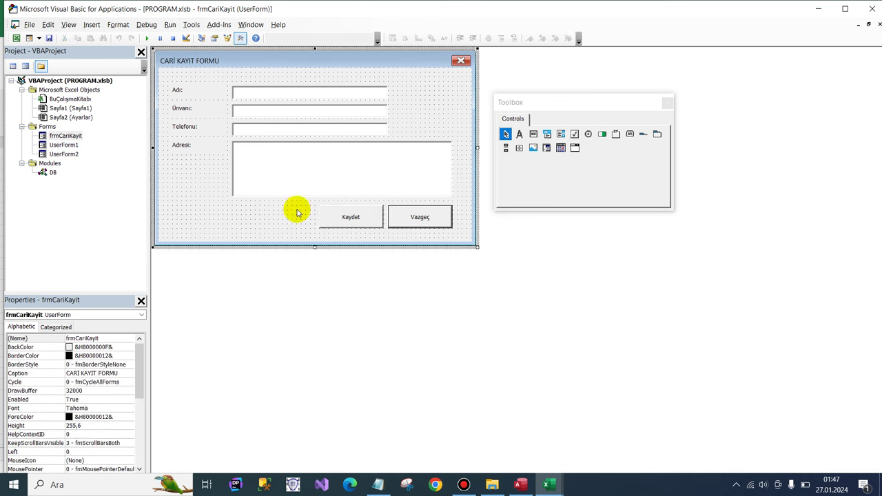
double_click(339, 215)
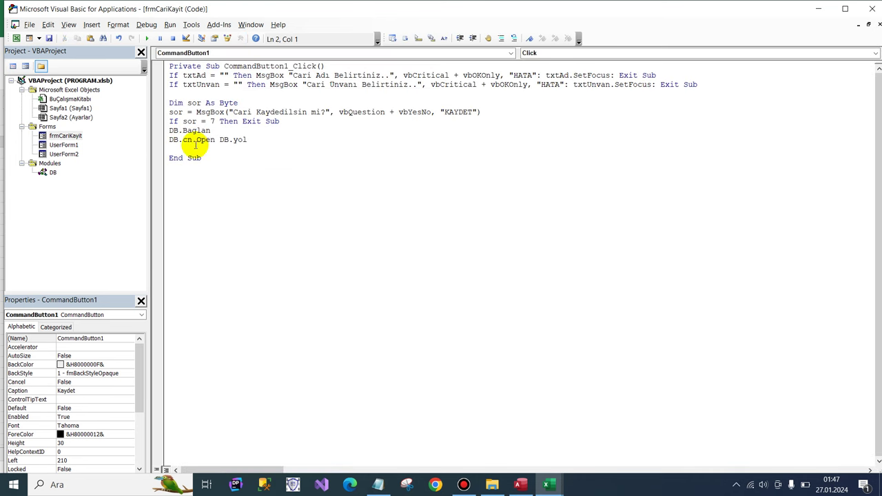
- Add two blank lines after the Open call and begin a line with sql=
click(252, 140)
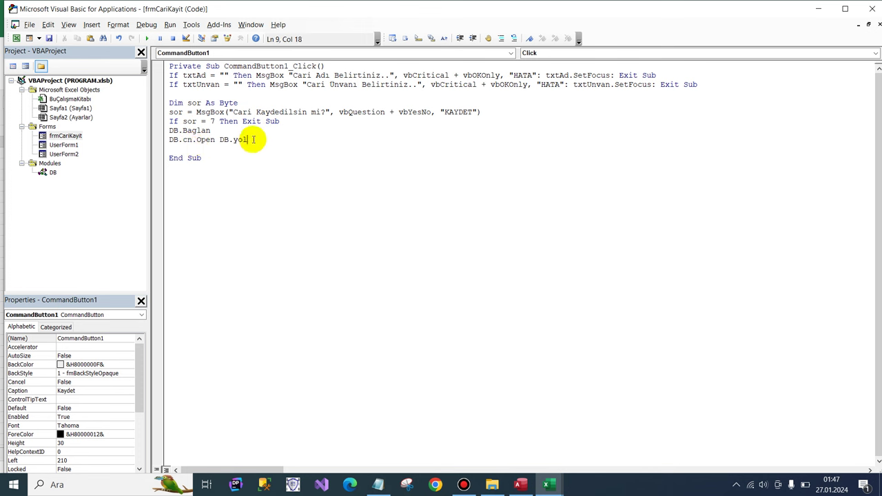
key(Return)
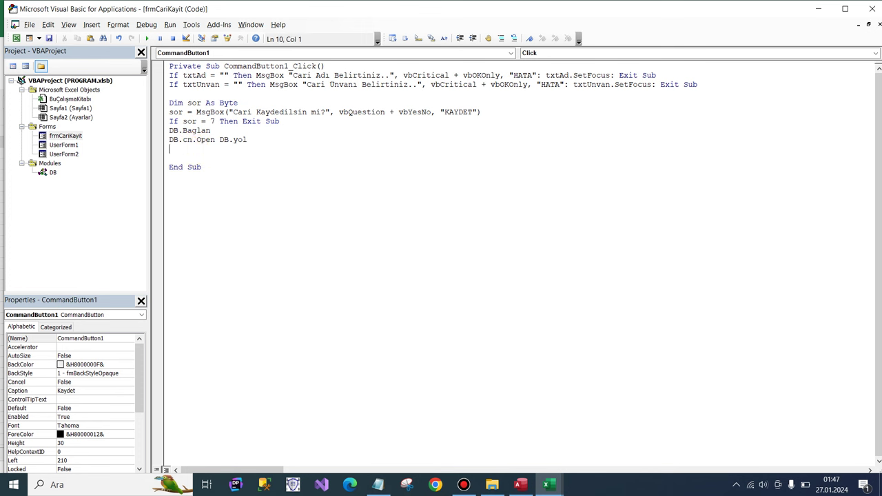
key(Return)
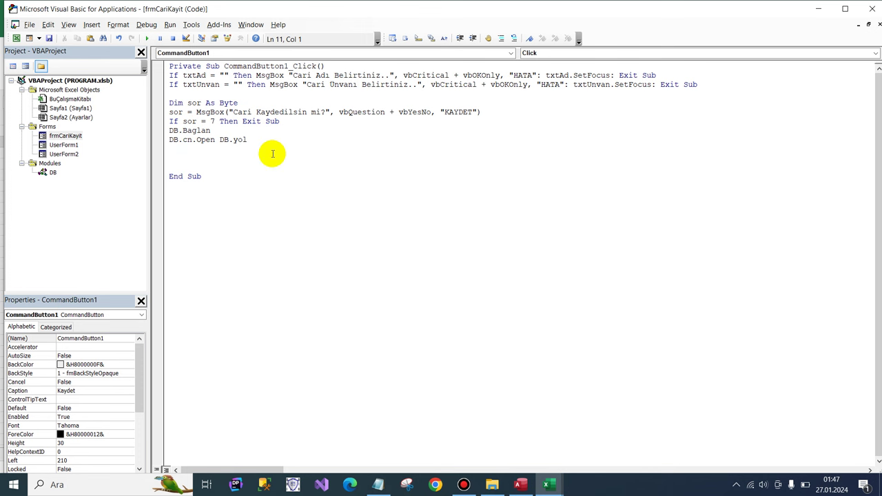
text(sql=)
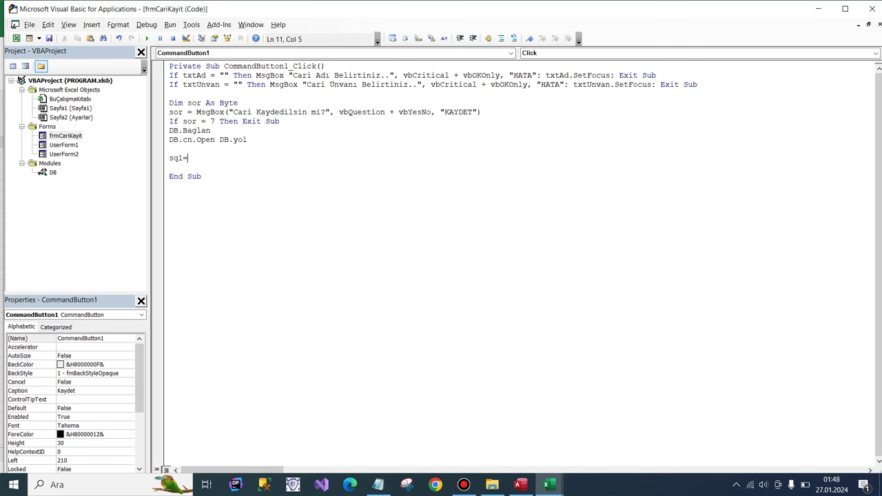
- Switch from the VBA editor to a new Chrome browser tab
click(436, 484)
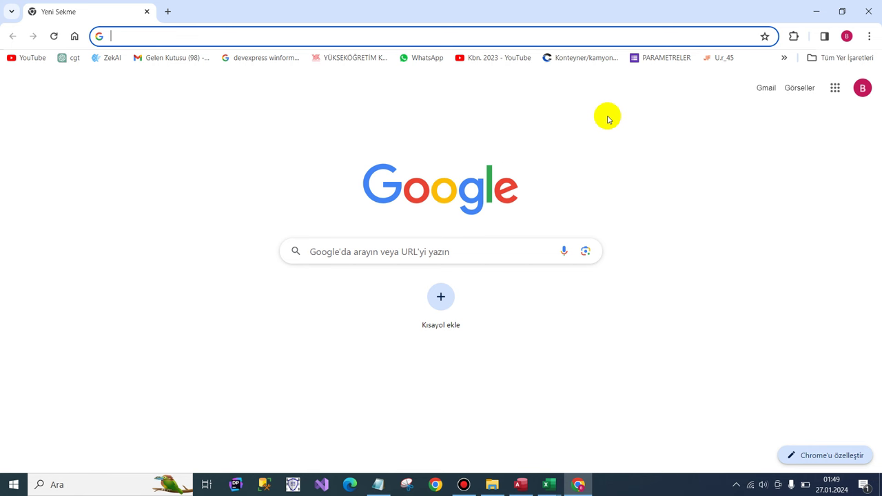
- Search 'sql in', select W3Schools' INSERT INTO syntax example, and return to the VBA editor
text(sql)
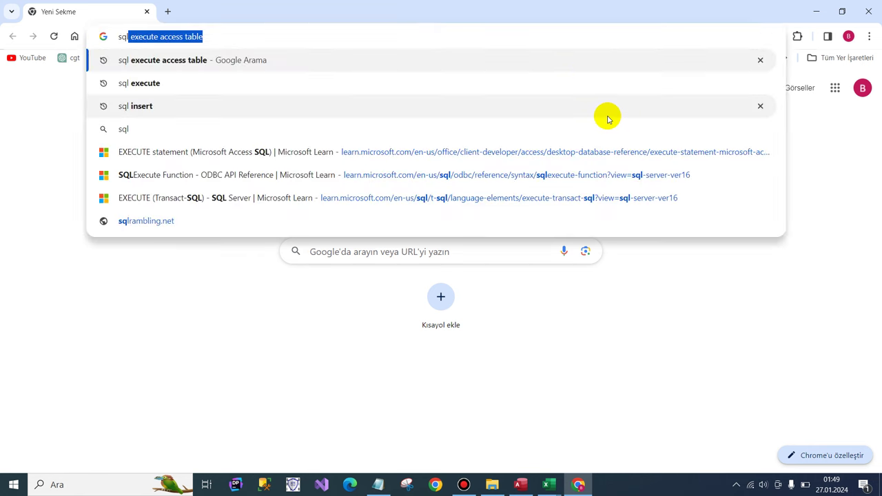
text( in)
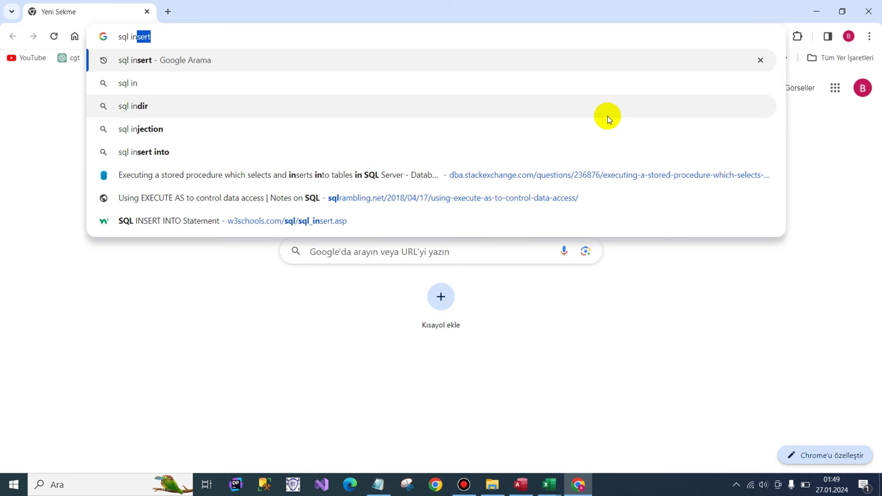
key(Return)
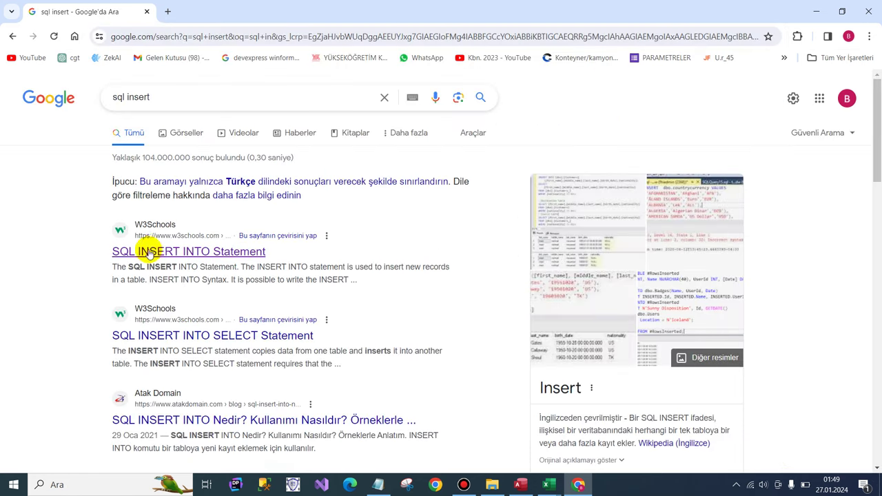
click(152, 253)
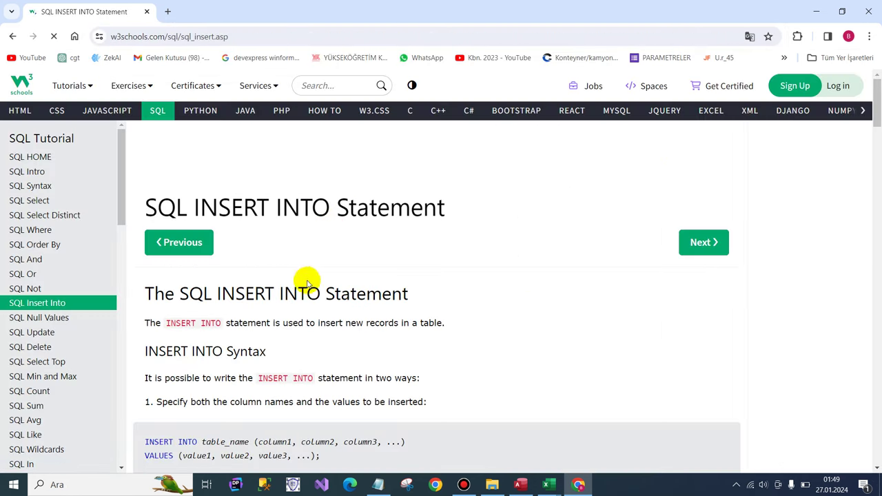
scroll(306, 283, down, 3)
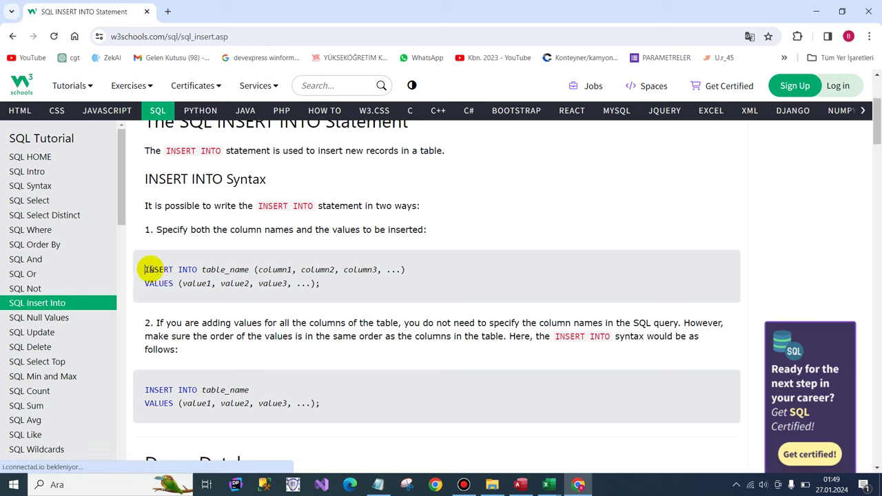
drag(145, 269, 327, 287)
key(ctrl+c)
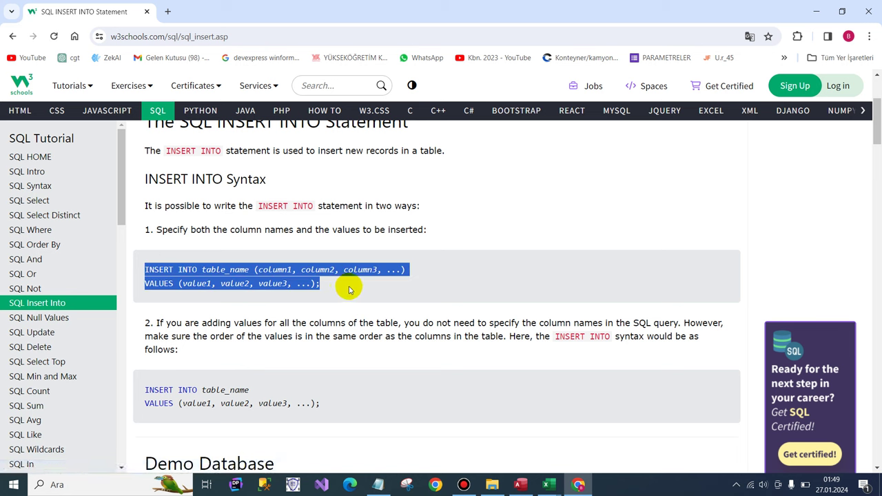
click(549, 484)
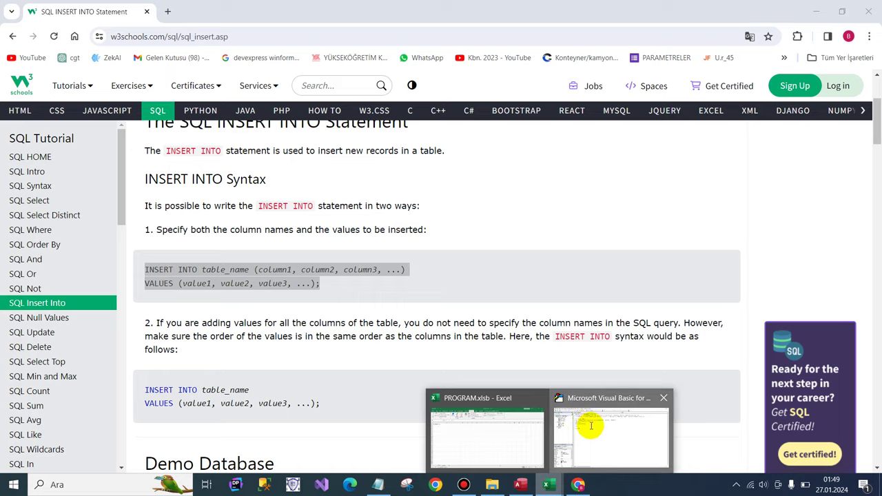
click(590, 426)
- Paste the INSERT INTO syntax after sql=, quoting both lines and joining them with " & _
text(")
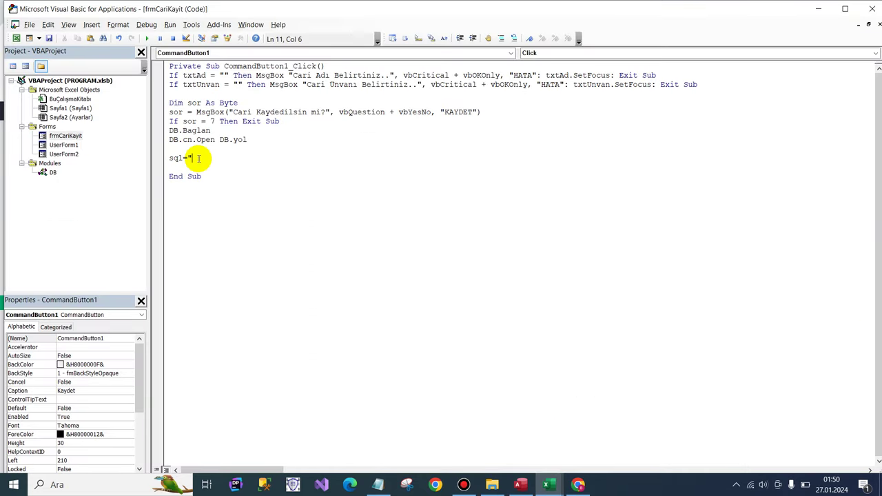
key(ctrl+v)
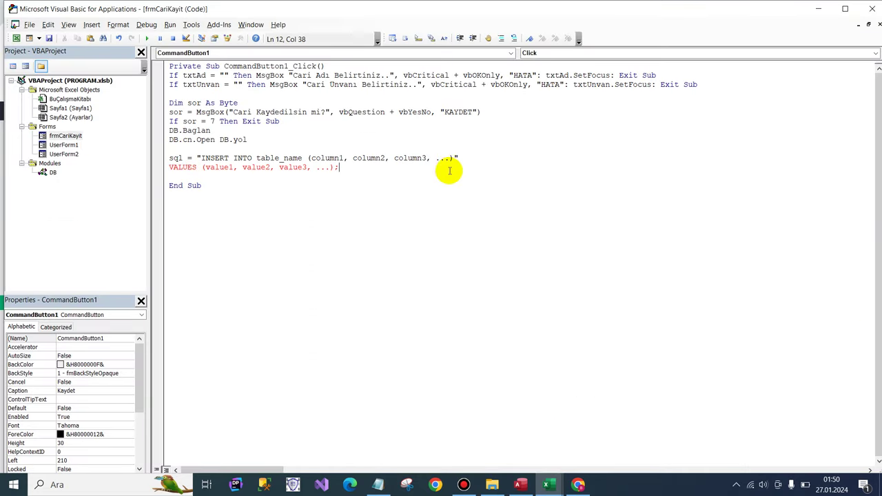
click(170, 167)
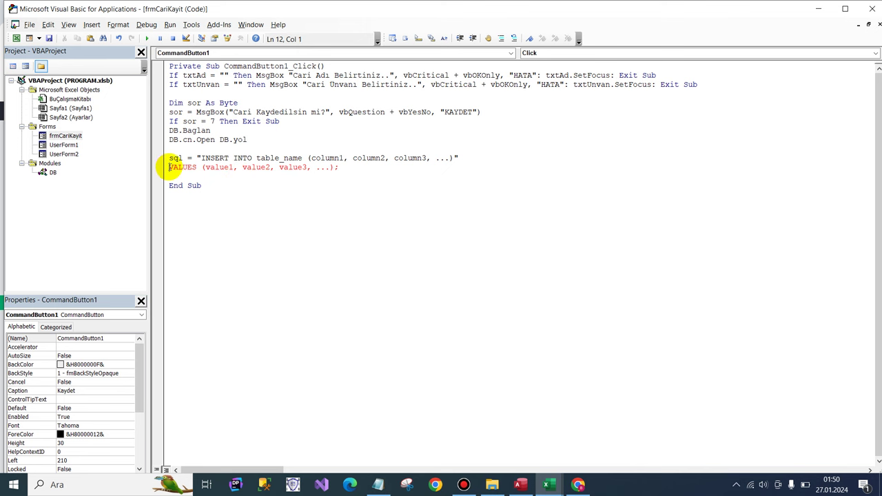
text(")
click(345, 167)
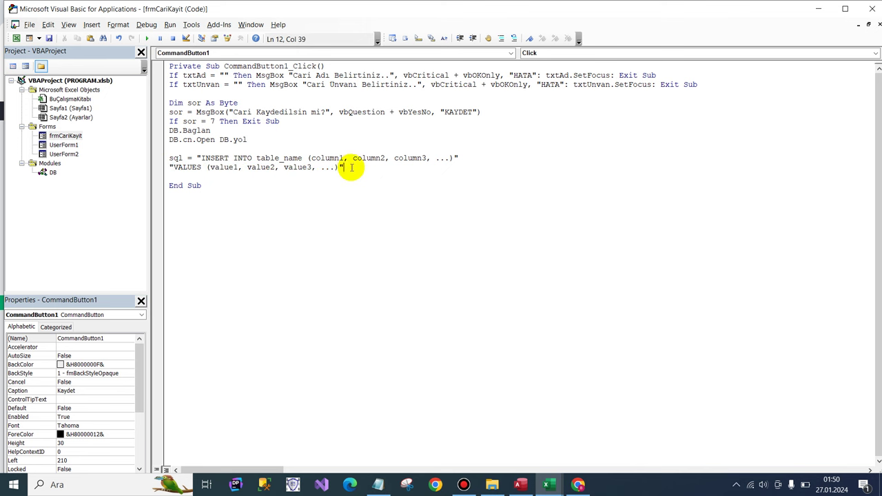
key(BackSpace)
text(")
click(457, 158)
key(Return)
click(456, 157)
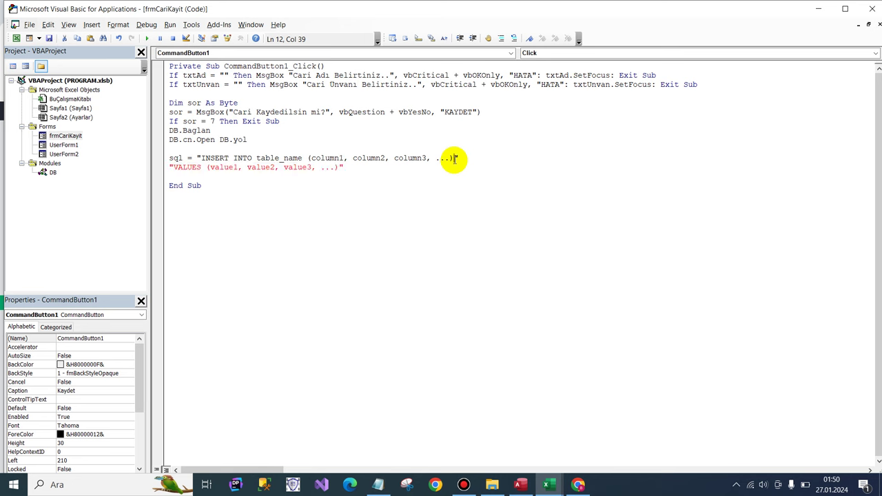
click(472, 156)
text(& )
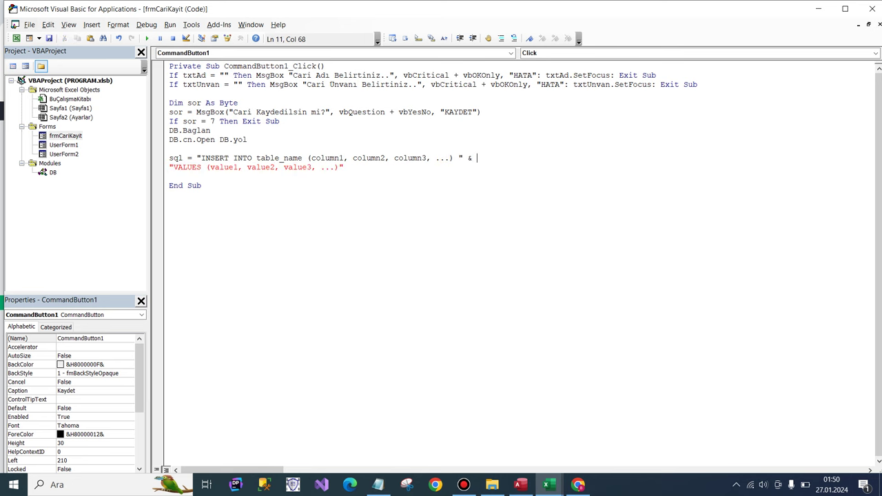
text(_)
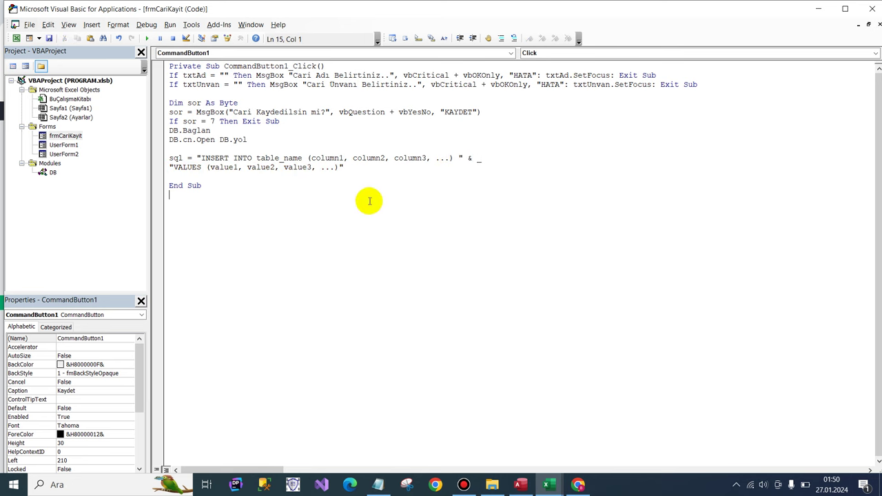
click(256, 190)
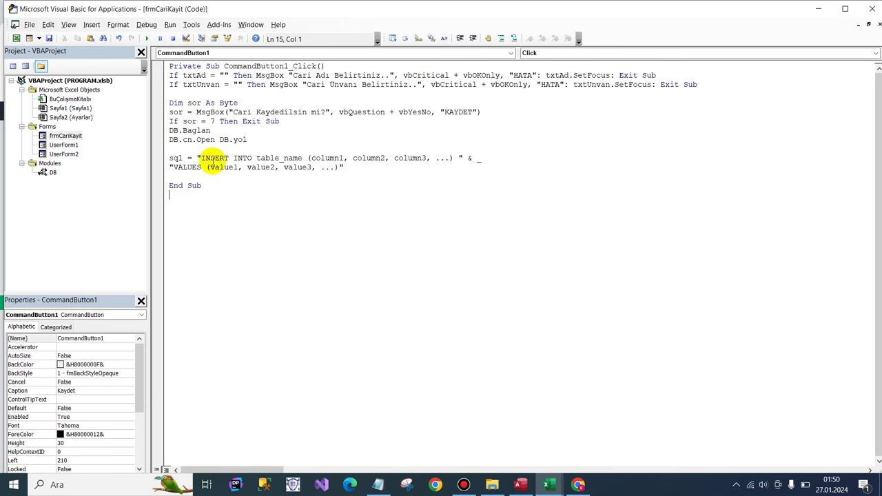
- Replace the table_name placeholder with Cariler after checking the table in Access
click(271, 158)
drag(304, 158, 256, 158)
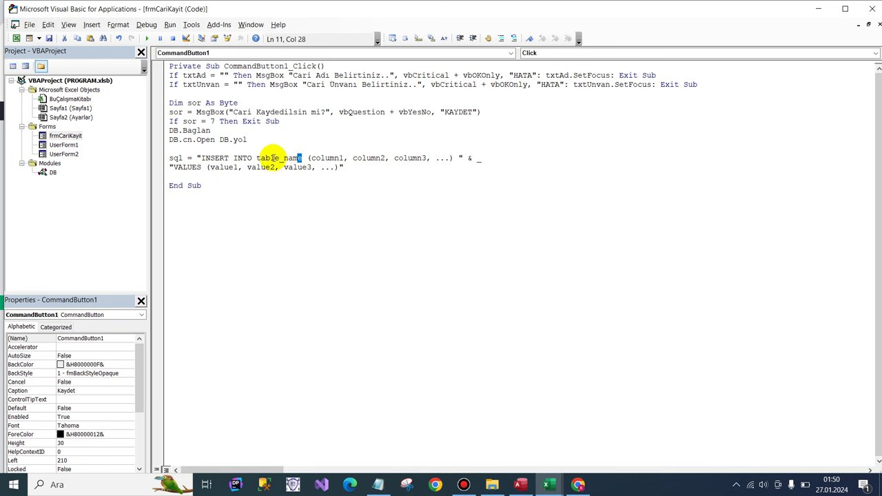
click(520, 484)
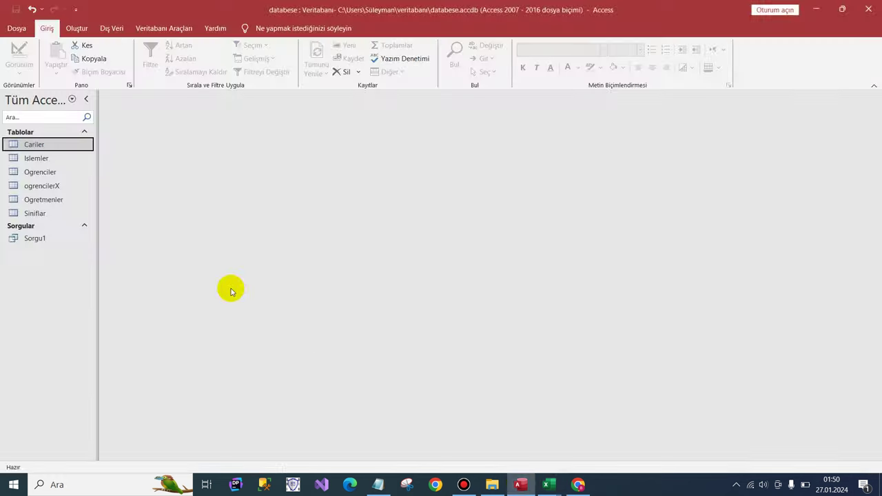
click(811, 12)
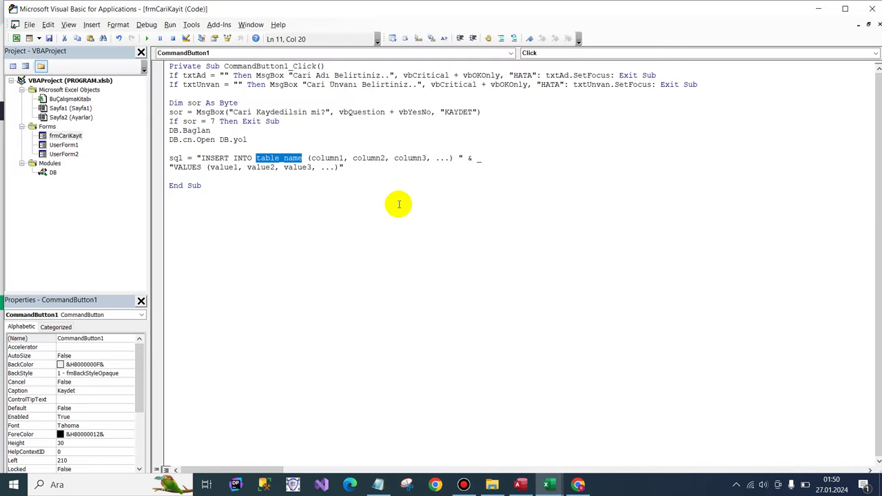
text(Cariler)
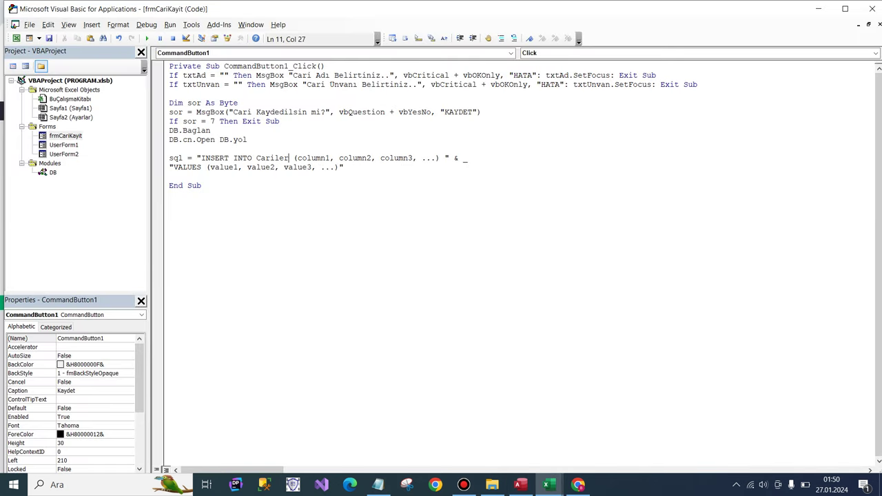
- Replace the column placeholders with Ad, Unvan, Telefon and Adres
double_click(313, 159)
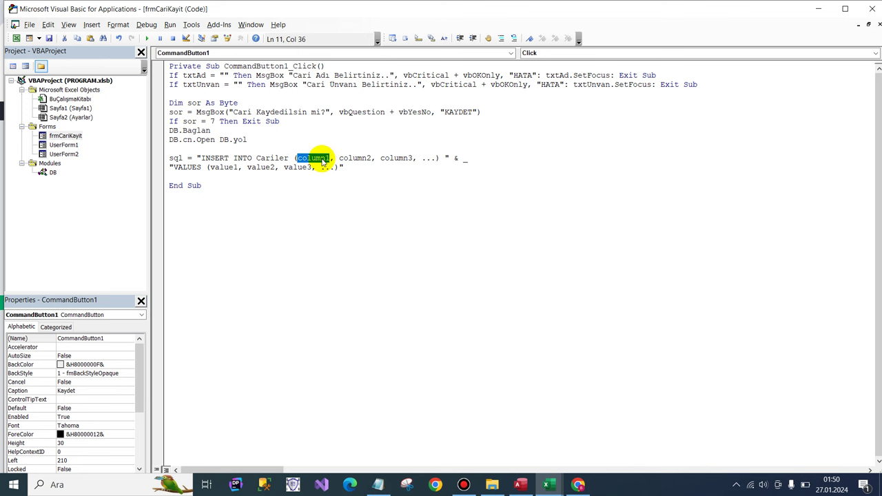
text(Ad)
key(Right)
key(Right)
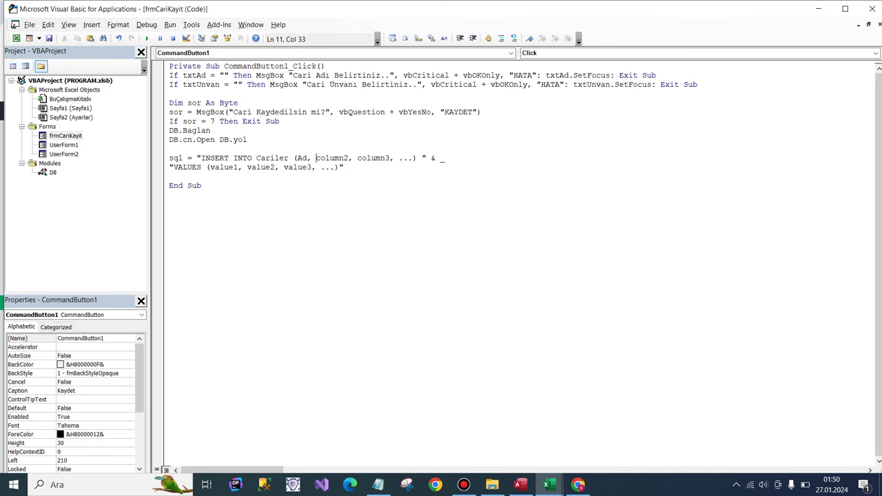
key(Delete)
key(Delete)
key(Delete)
key(Delete)
key(Delete)
key(Delete)
text(Unv)
text(an)
key(Right)
key(Delete)
key(Delete)
key(Delete)
key(Delete)
key(Delete)
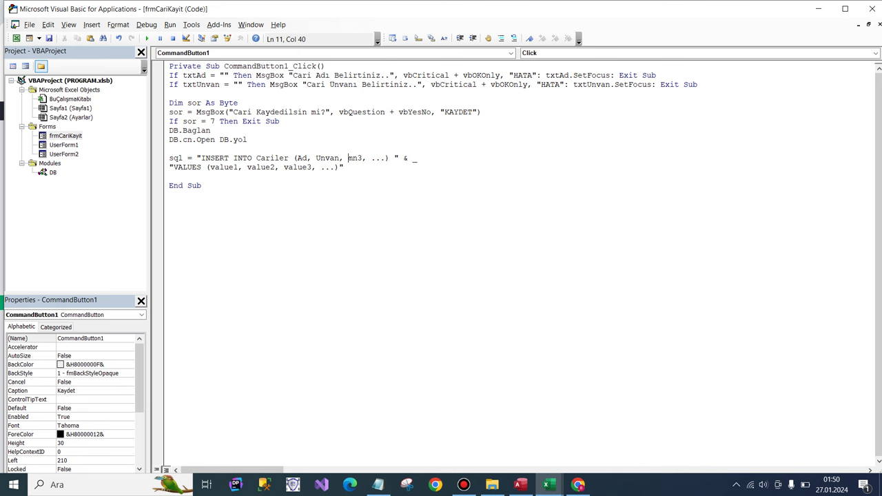
key(Delete)
key(Delete)
text(Telefon)
key(Right)
key(Right)
key(Delete)
key(Delete)
key(Delete)
text(Adres)
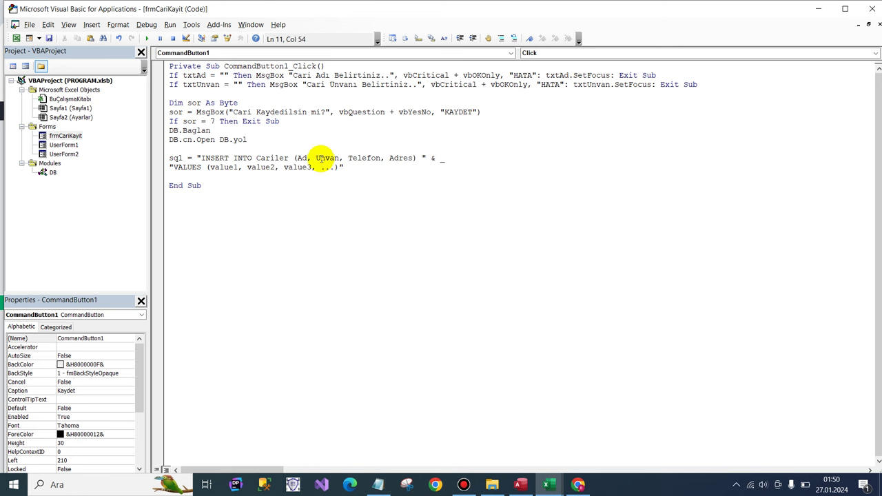
click(521, 484)
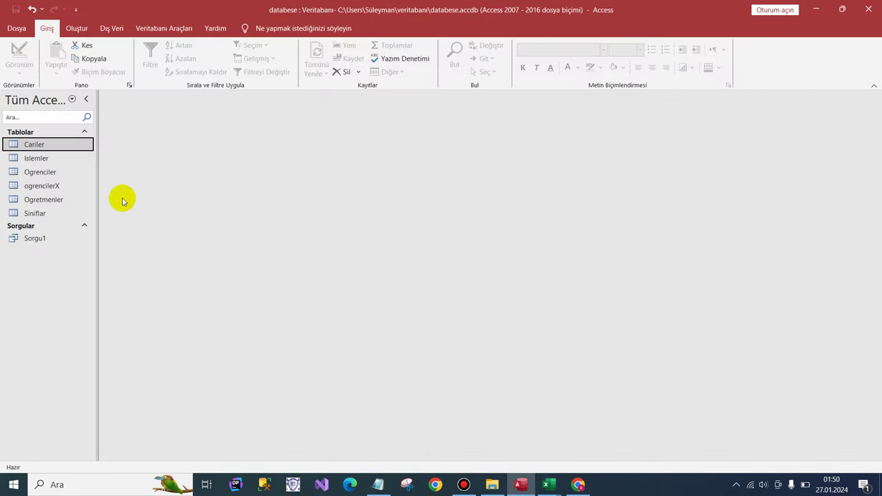
- Open the Cariler table in Design View and check IsActive's default value Evet
double_click(36, 143)
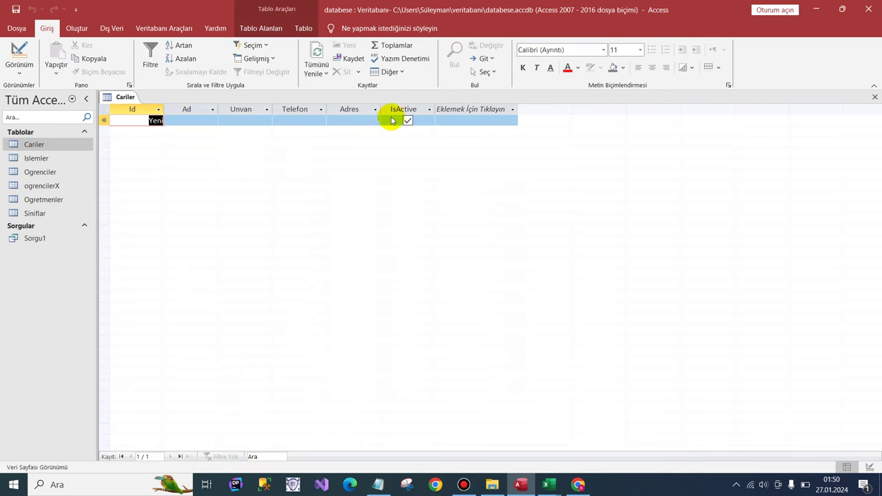
click(875, 97)
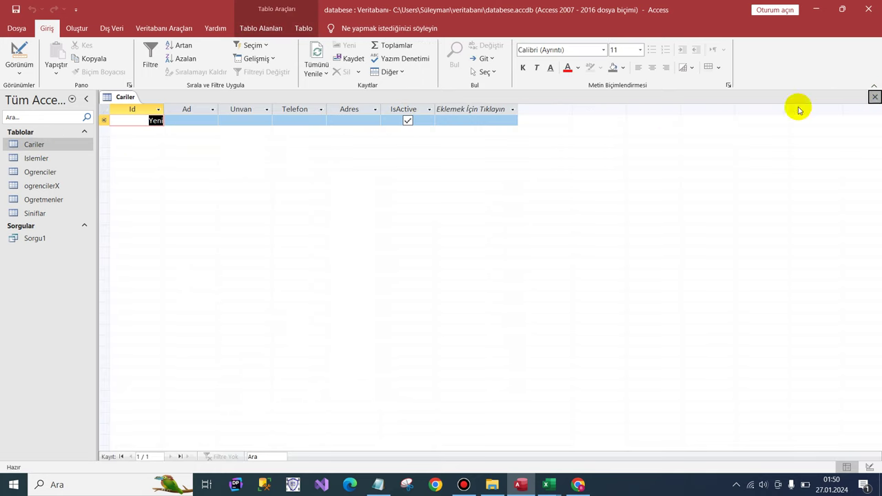
right_click(50, 147)
click(75, 166)
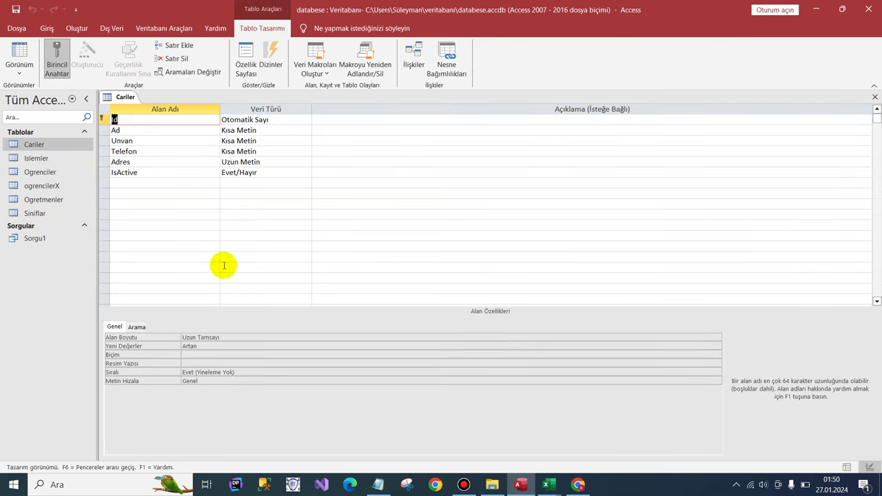
click(178, 173)
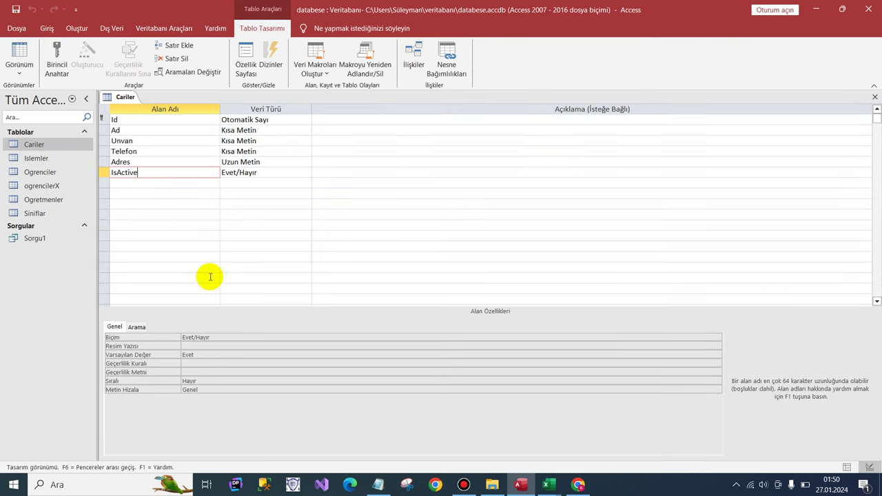
click(202, 355)
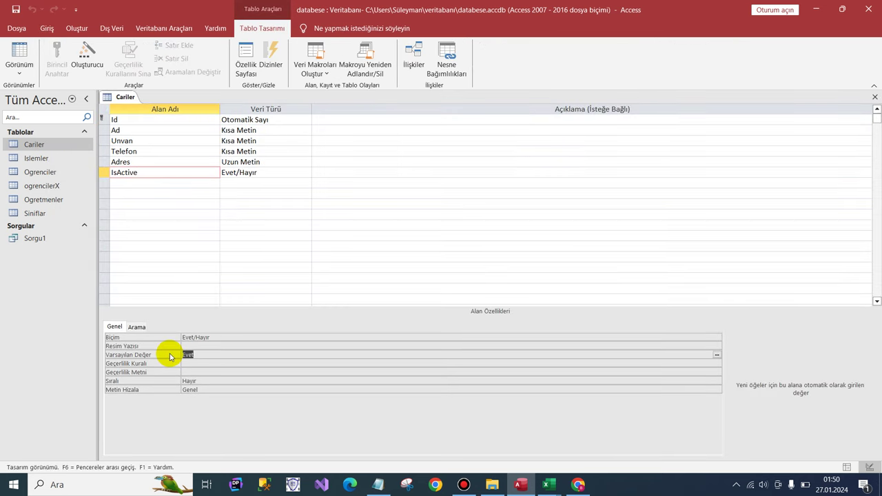
- Enter and then clear a test default value for the Telefon field
click(223, 151)
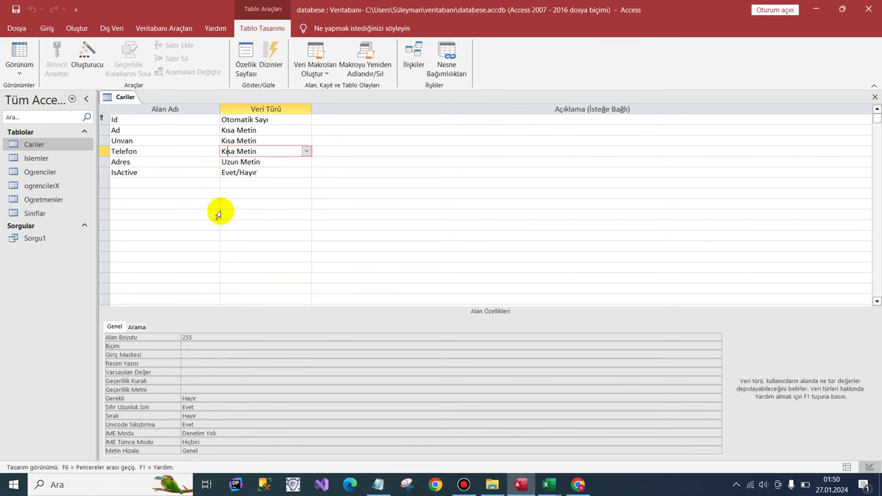
click(192, 372)
text(11111111111111)
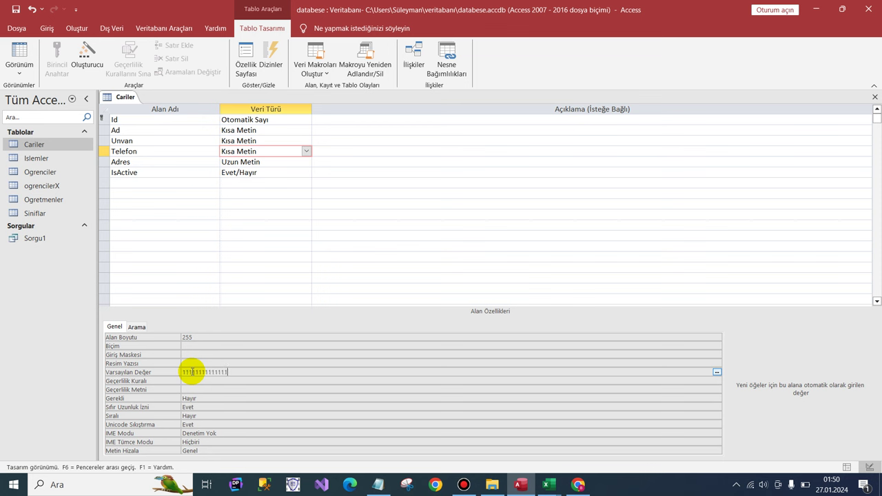
text(11)
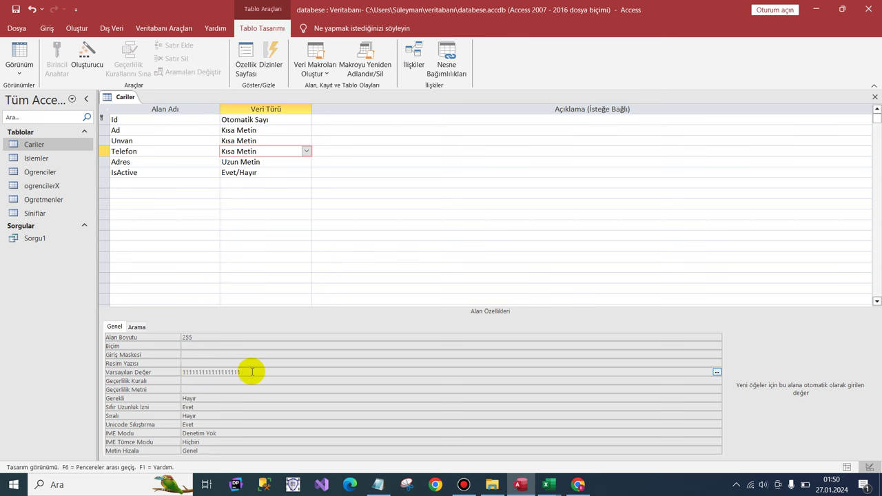
drag(252, 372, 129, 375)
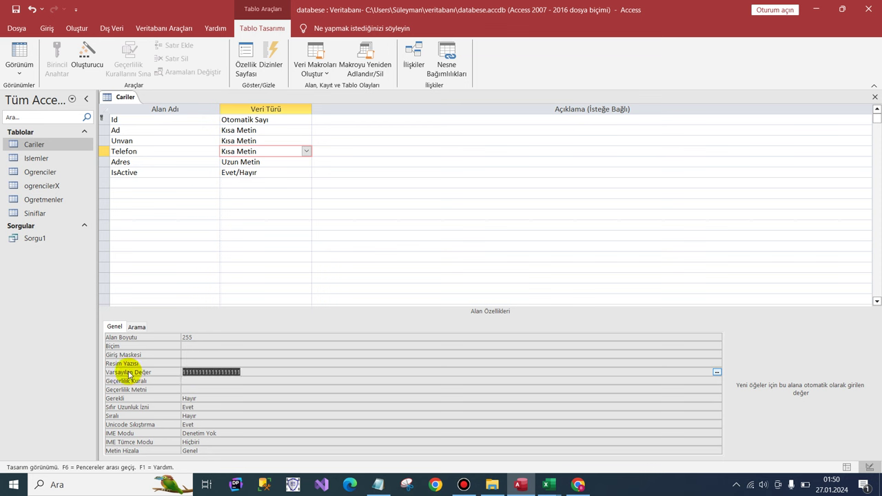
key(BackSpace)
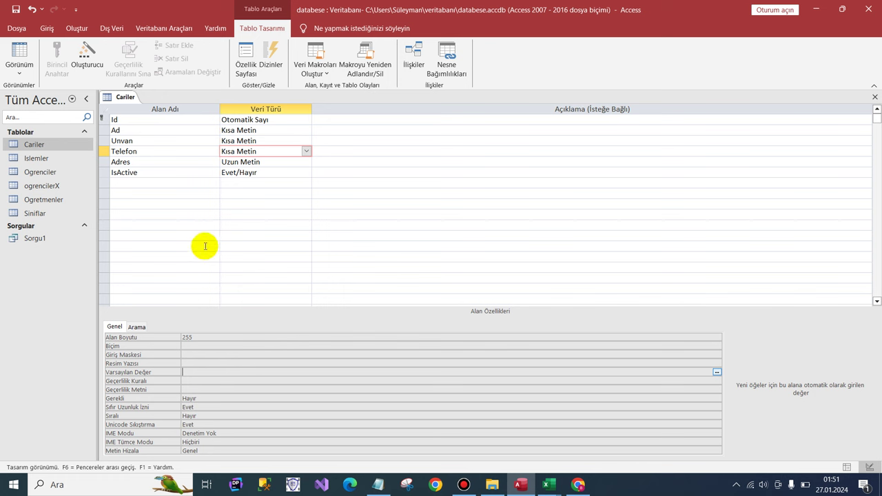
click(187, 172)
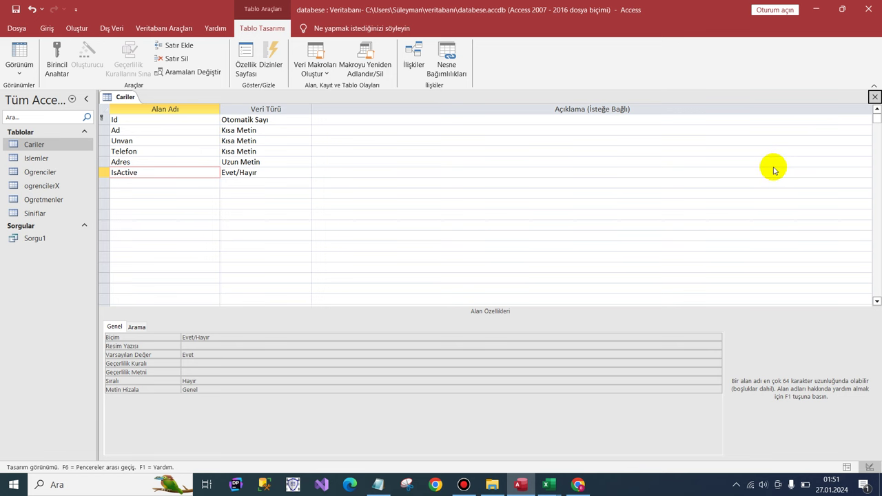
- Return to the VBA editor and select the value1 placeholder in the VALUES line
click(548, 491)
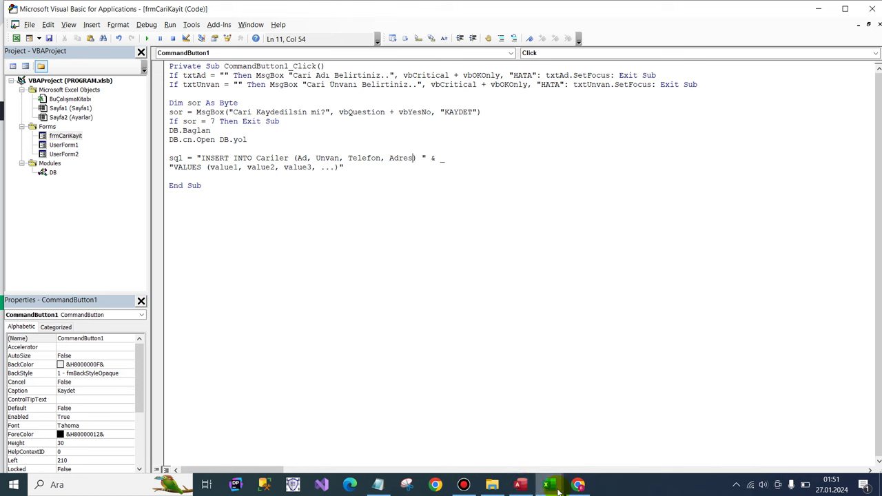
click(583, 438)
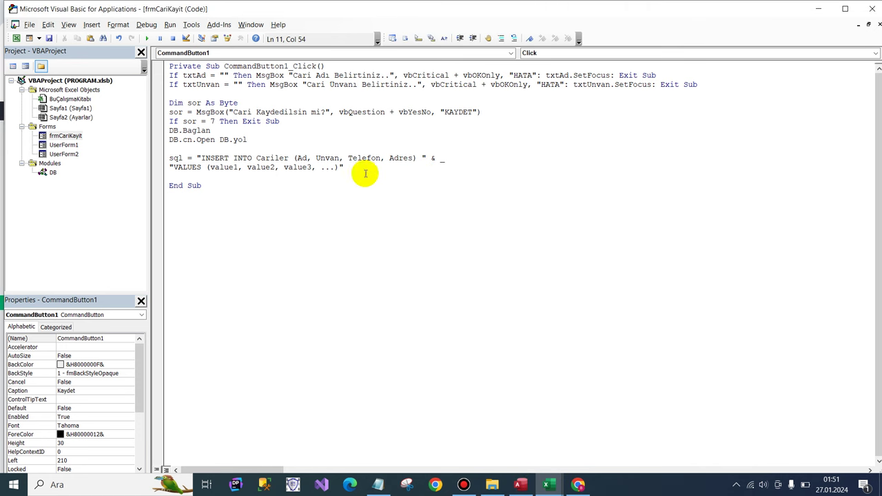
click(210, 167)
drag(210, 168, 238, 168)
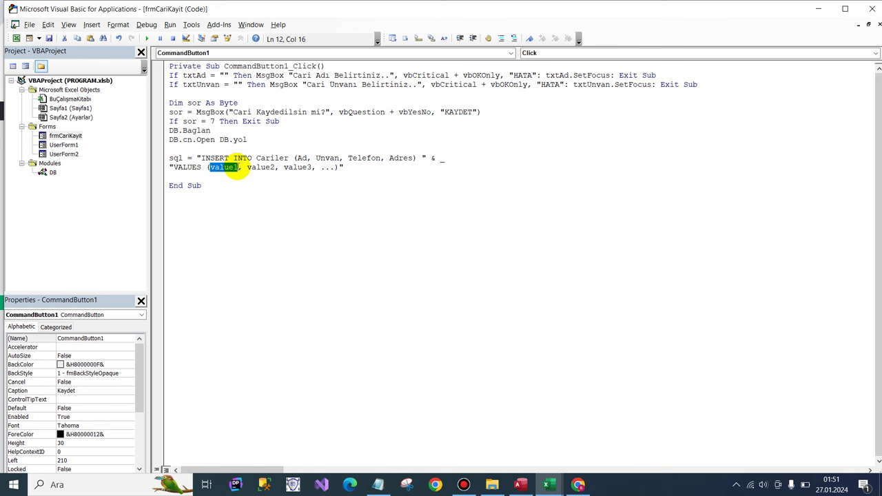
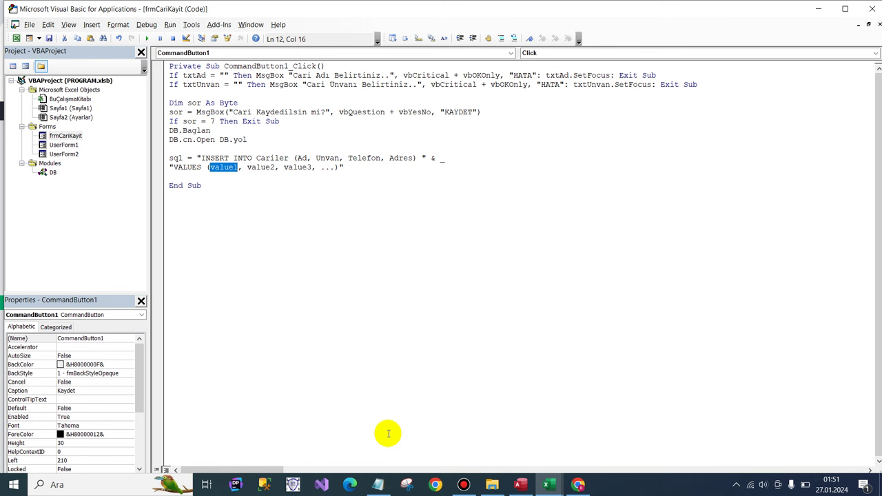
- Replace value1 in the VALUES string with '" & txtAd & "'
click(297, 158)
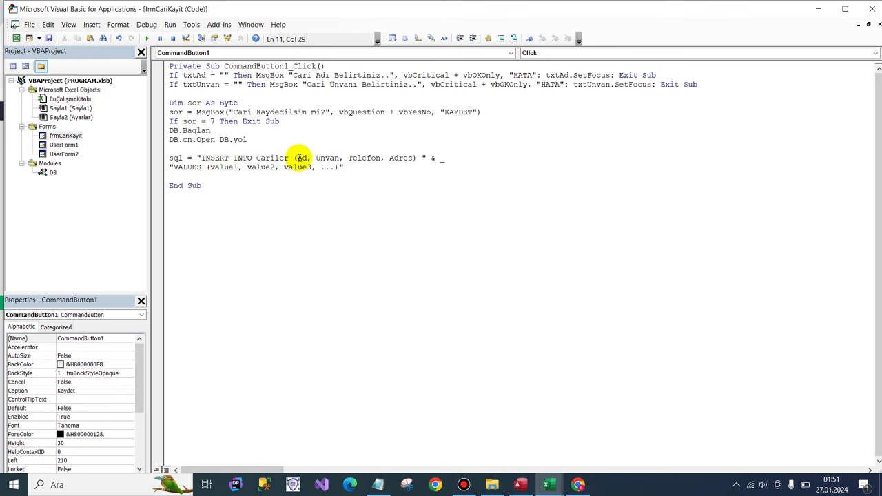
double_click(223, 167)
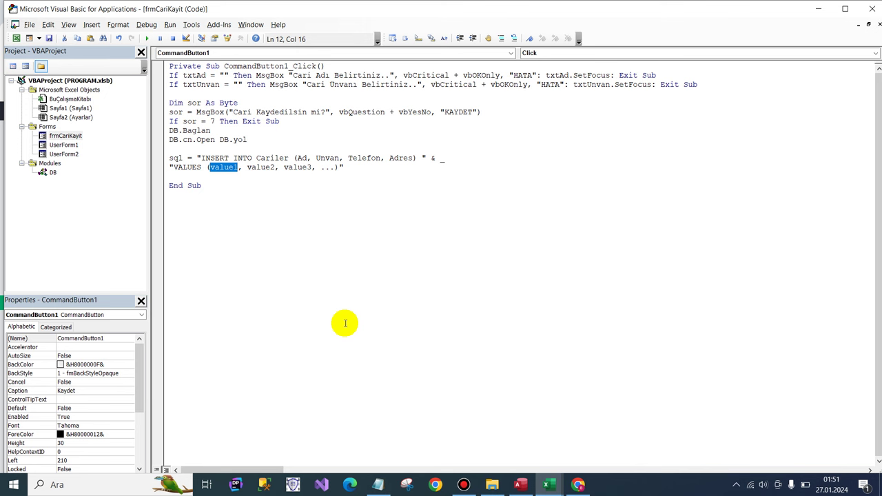
text(txt)
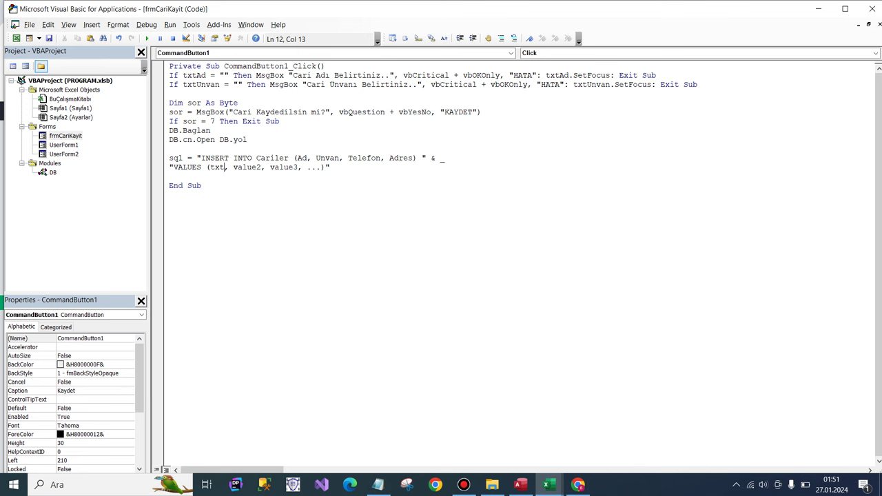
key(Left)
key(Left)
key(Left)
text('" )
text(&)
key(Right)
key(Right)
key(Right)
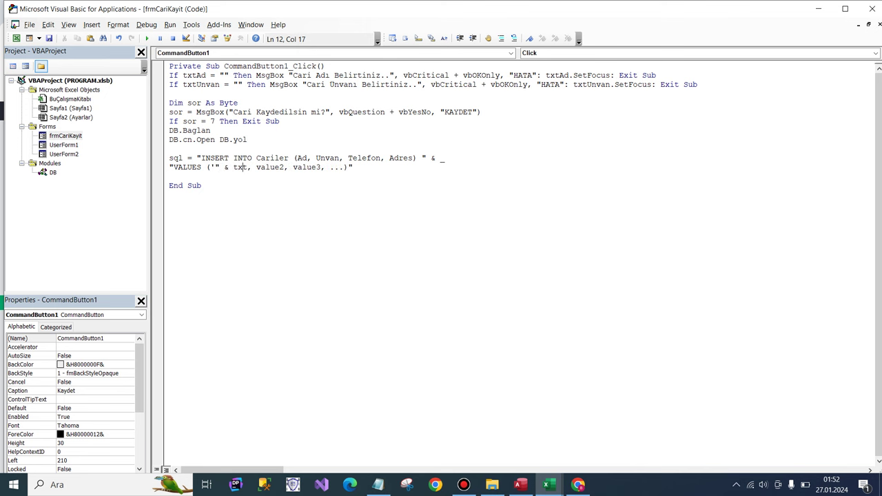
key(Right)
text(& )
text("')
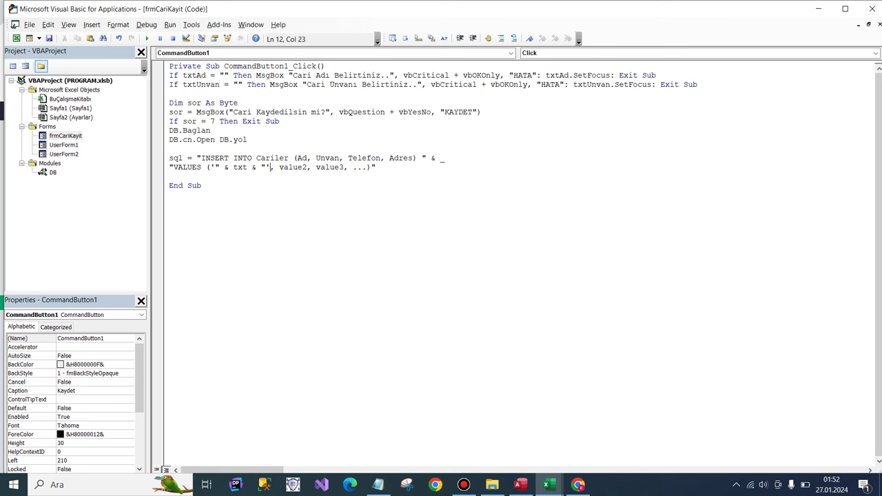
key(Left)
key(Left)
key(Left)
key(Left)
key(ctrl+space)
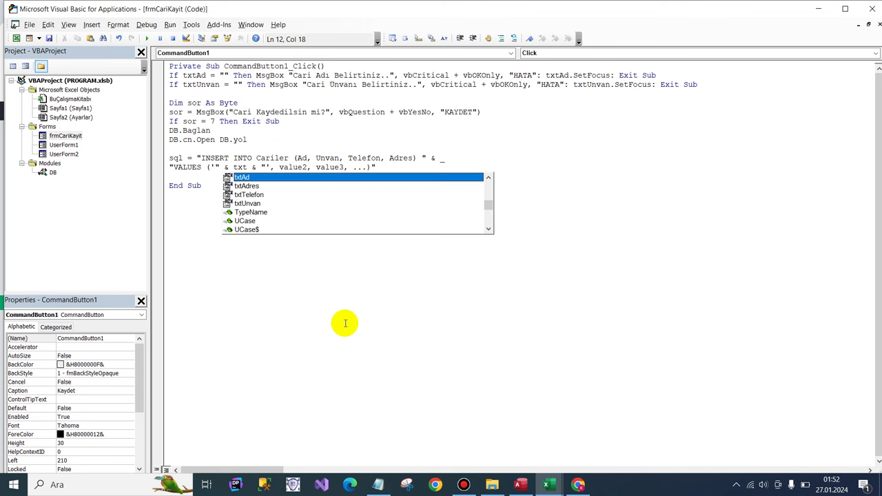
key(Tab)
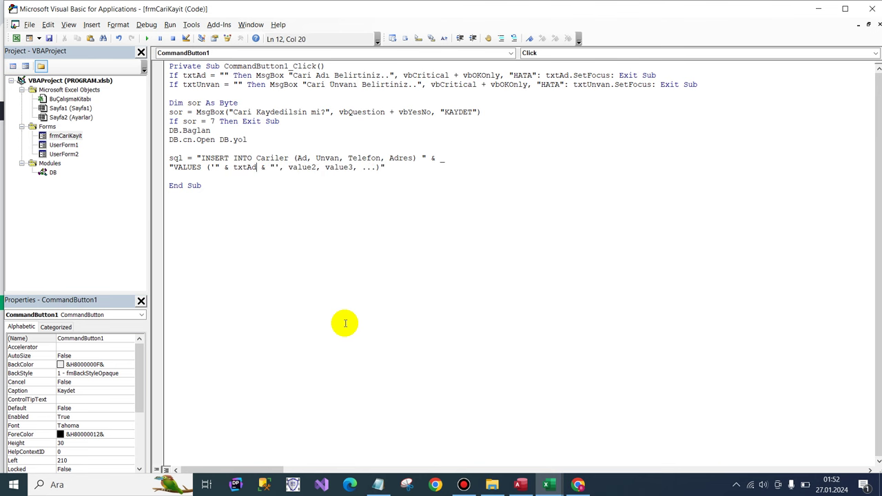
- Replace value2 with '" & txtUnvan & "' and select the stray quote left behind
double_click(301, 168)
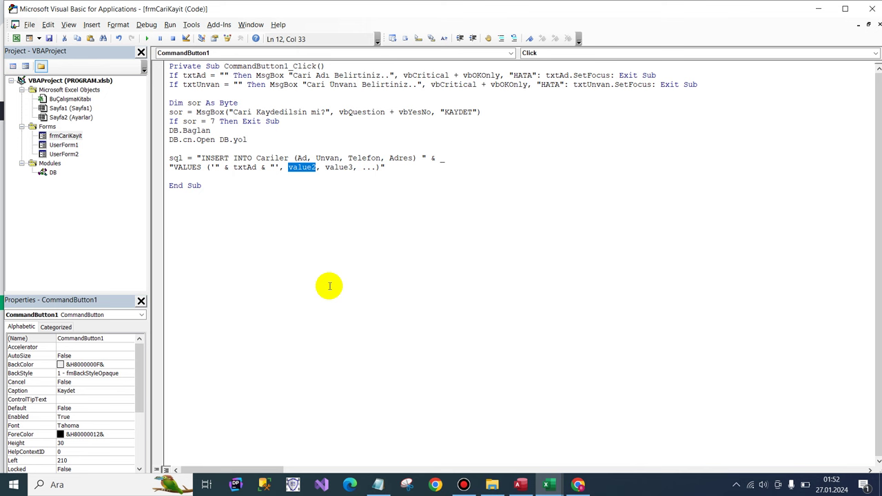
text(')
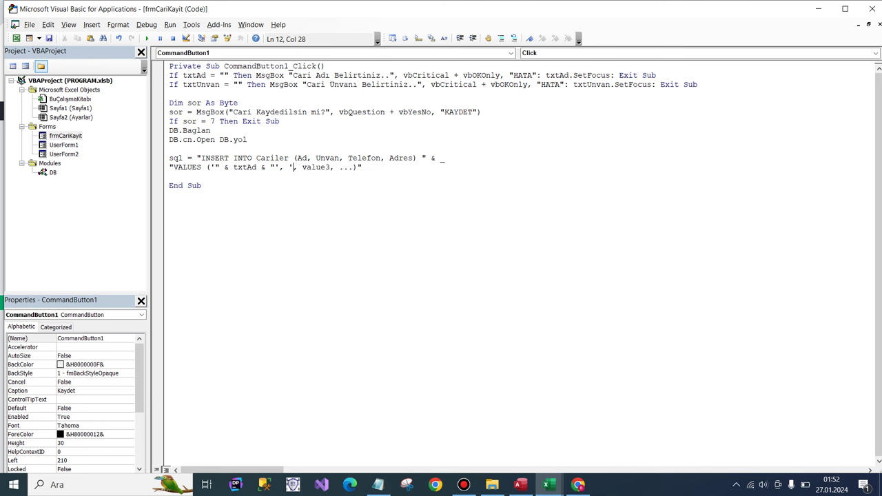
text(")
text(&)
text(&)
text(")
text(')
key(Left)
key(Left)
key(Left)
key(Left)
text("', '"& )
text(txtU)
text(nvan)
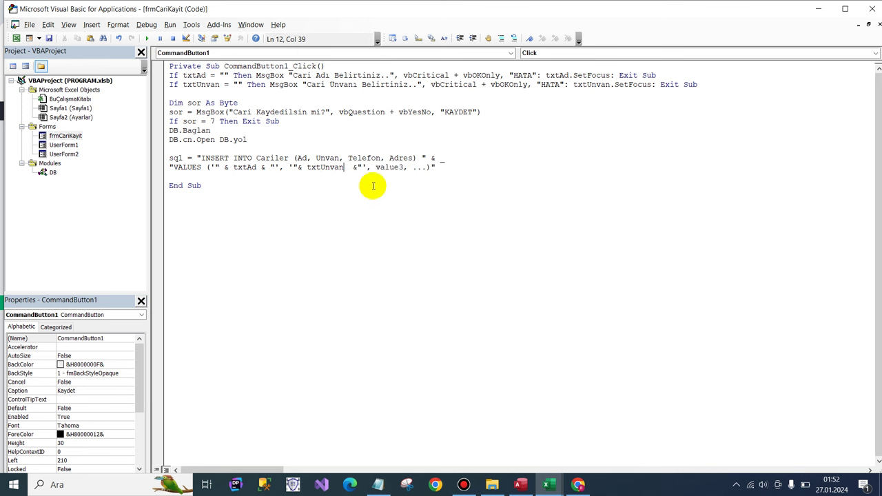
click(375, 168)
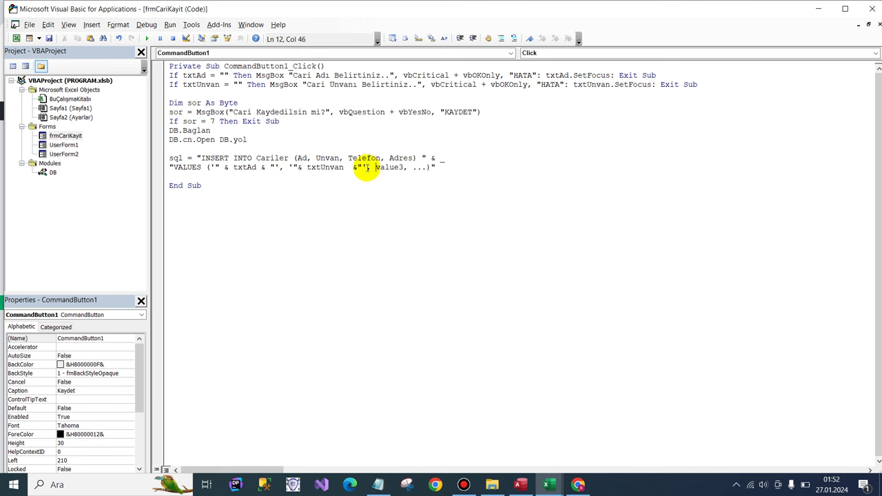
drag(366, 168, 361, 167)
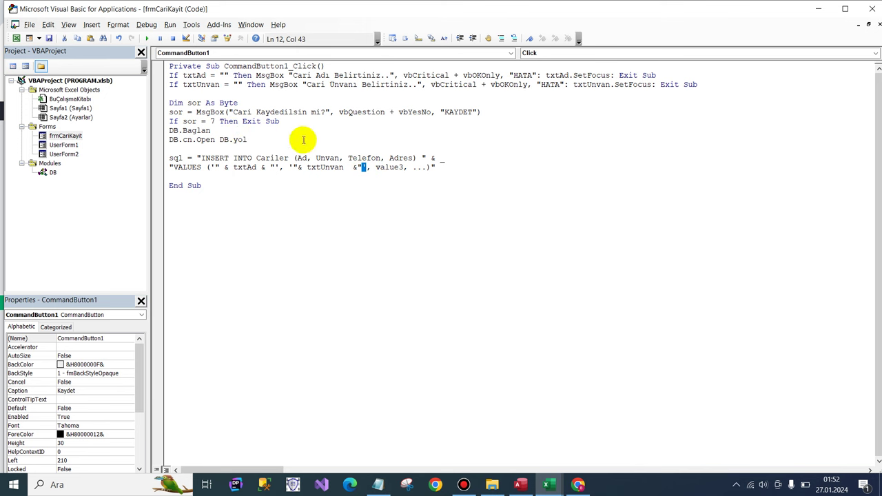
- Change the Cariler table's Telefon field to the Sayı data type, then return to the VBA code
click(528, 486)
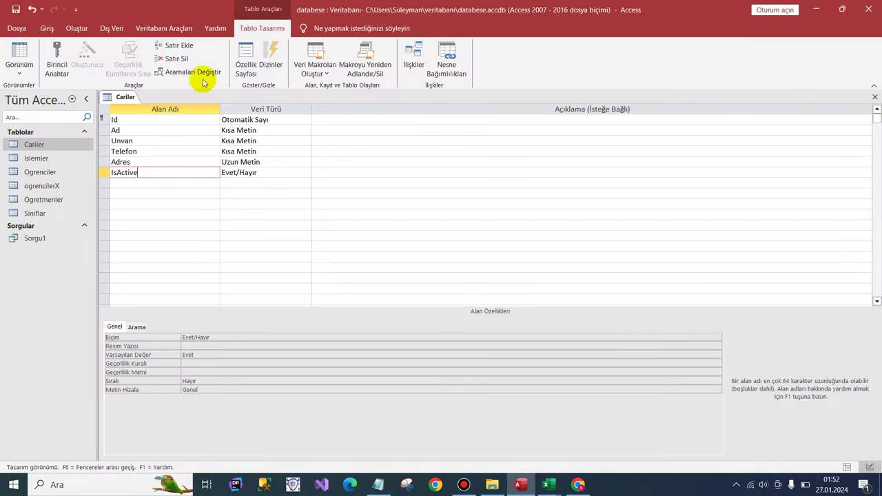
click(154, 180)
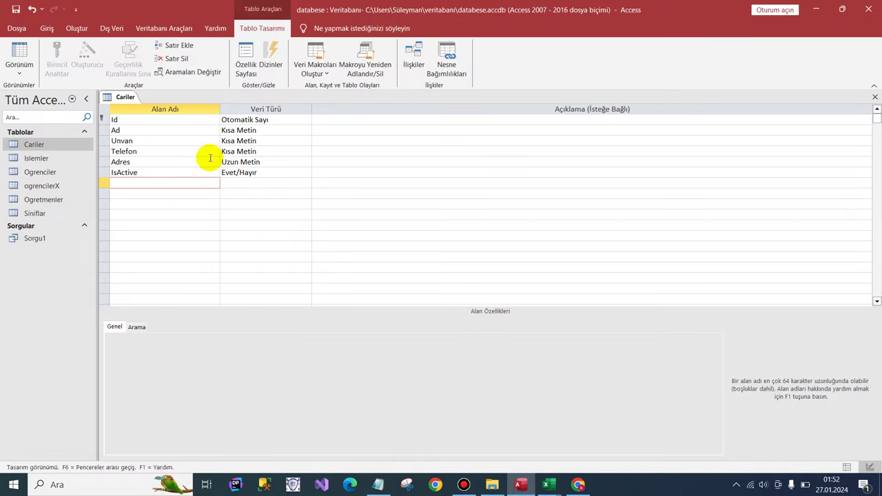
click(266, 151)
click(306, 150)
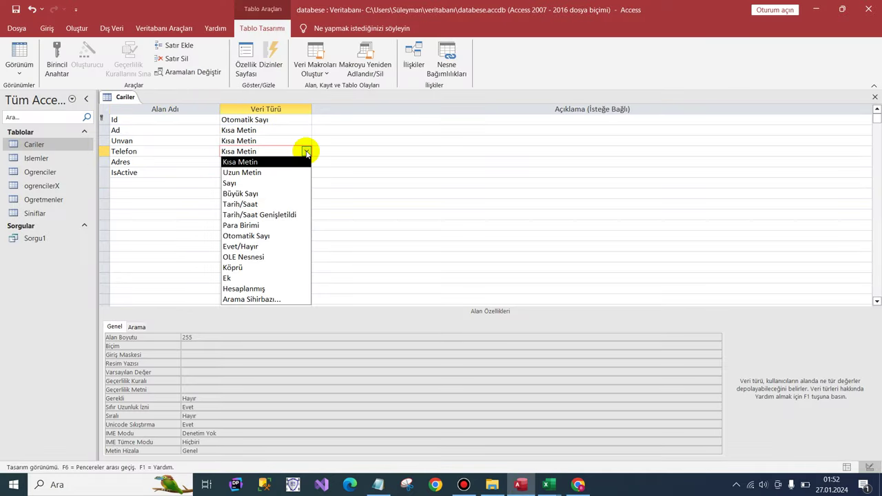
click(273, 184)
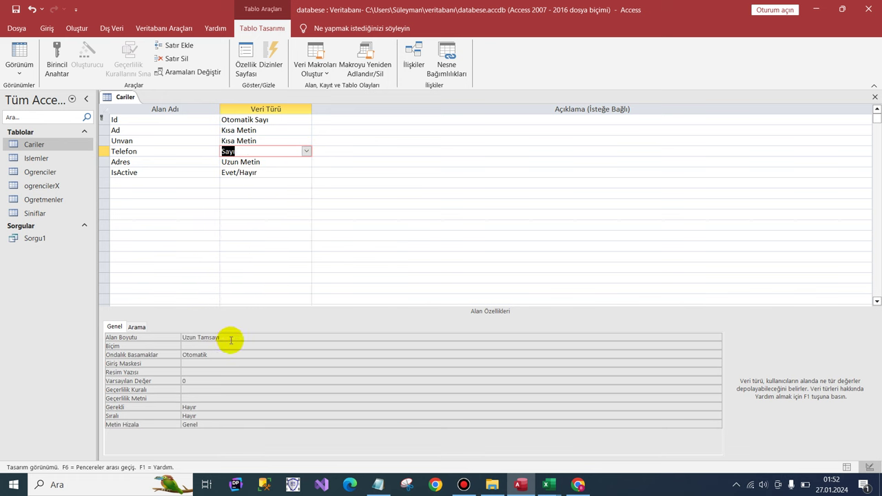
click(550, 485)
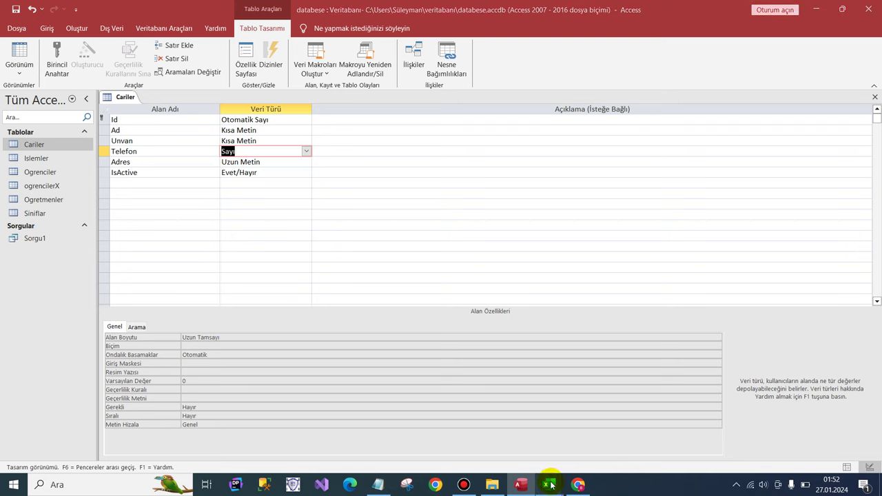
click(595, 437)
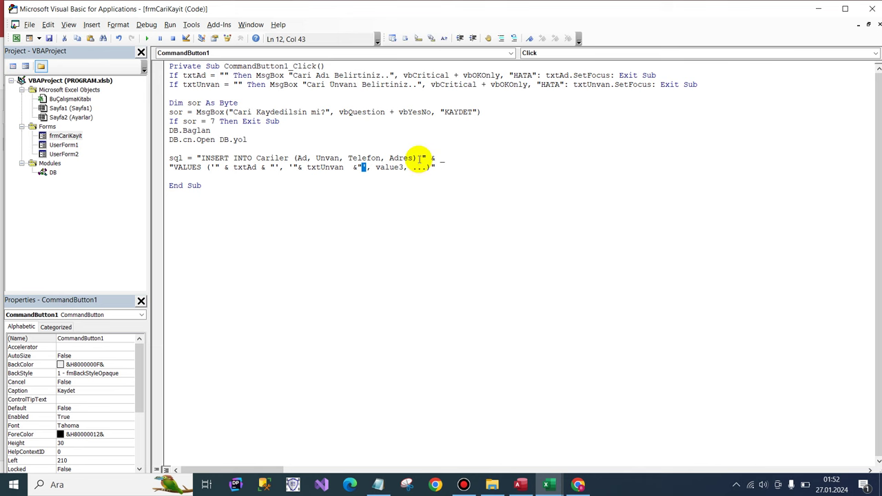
- Replace value3 with " & txtTelefon & ", left unquoted so it is inserted as a number
click(365, 185)
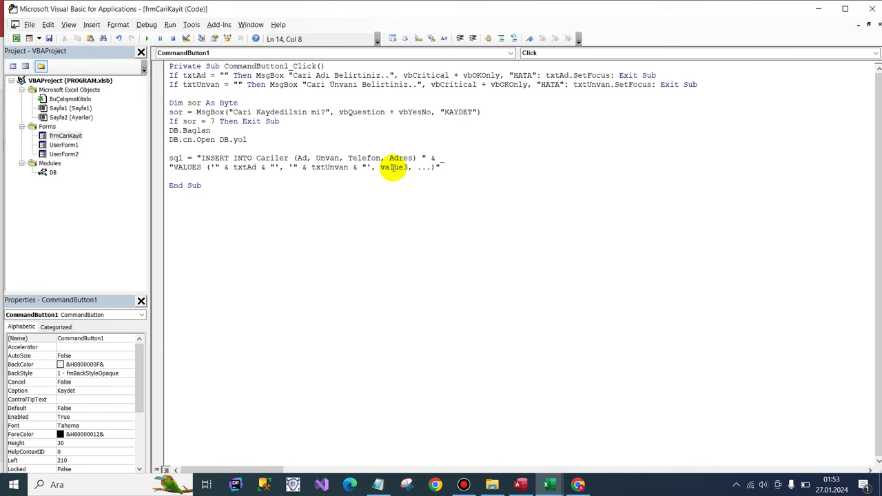
double_click(393, 168)
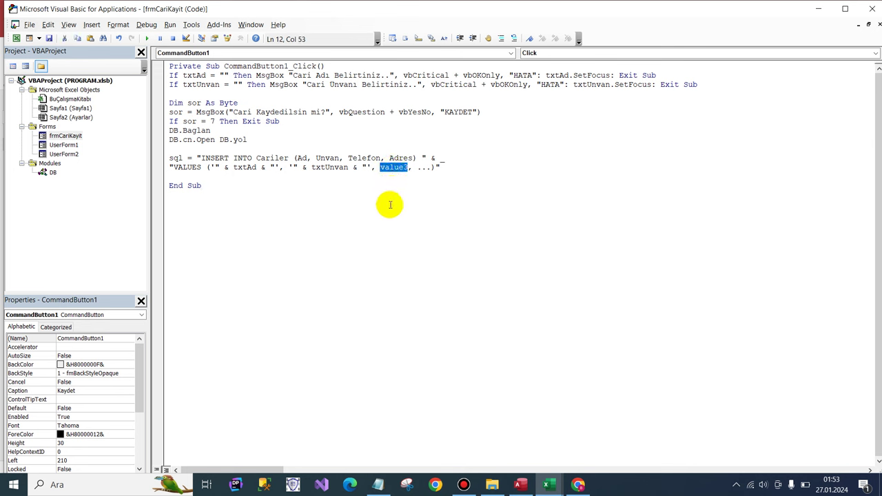
text("', ")
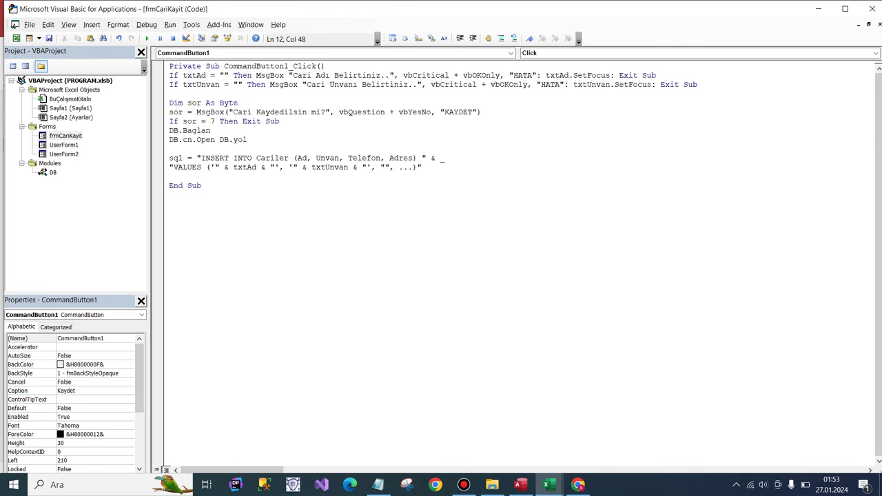
text(& tx &)
key(Left)
key(Left)
text(tx)
text(tTelefon)
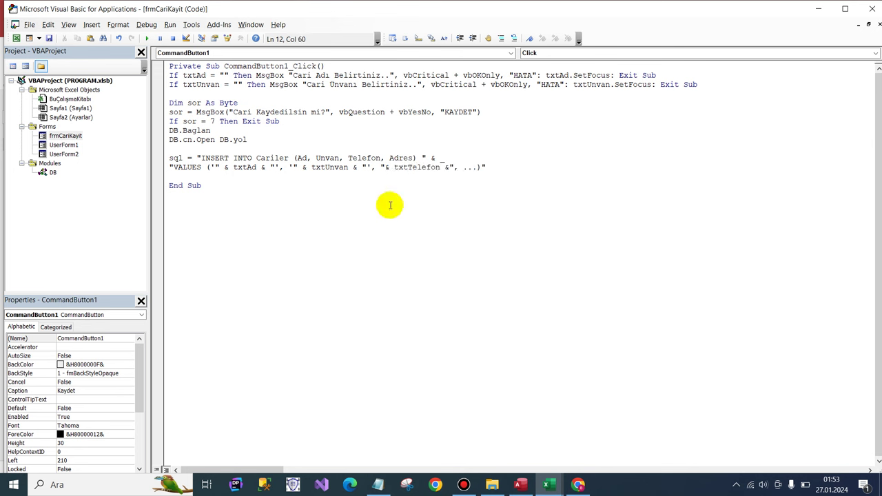
click(390, 205)
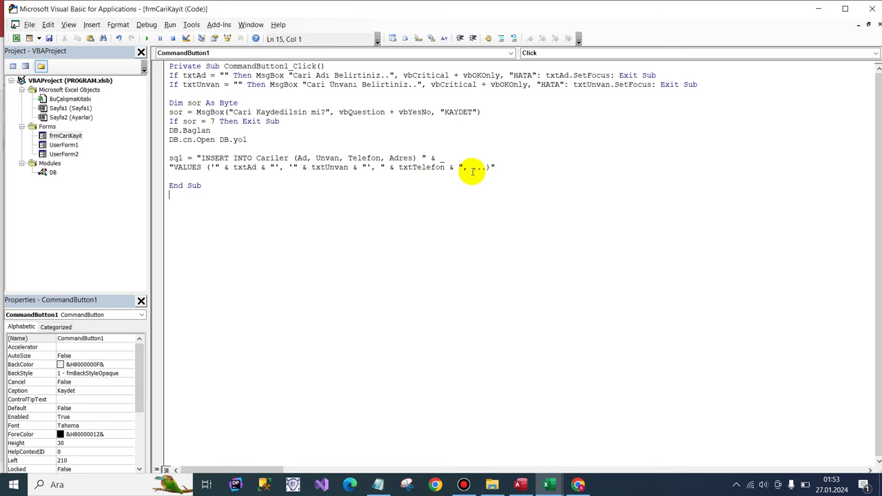
- Set Telefon's field size to Ondalık with scale 2, then return to the VBA editor
click(522, 484)
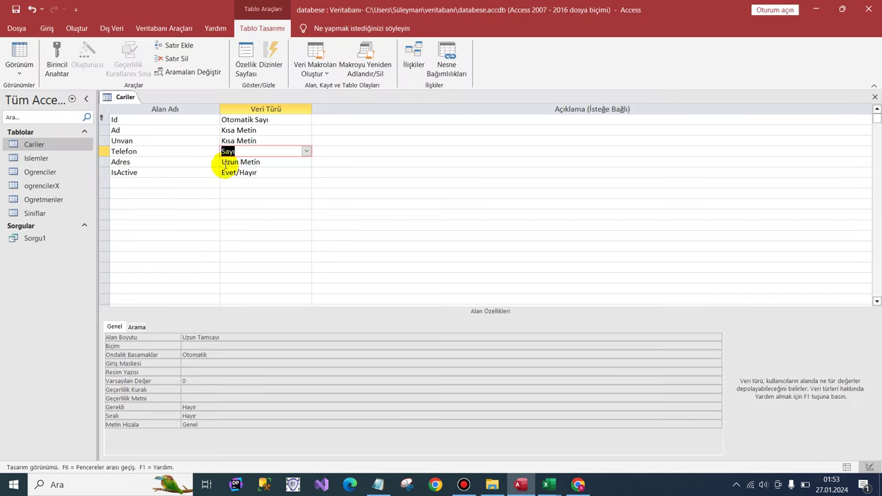
click(306, 151)
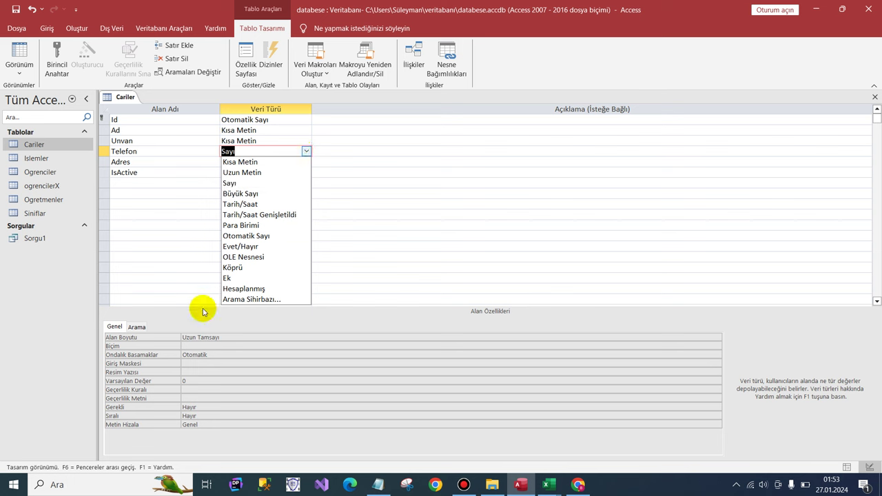
click(200, 337)
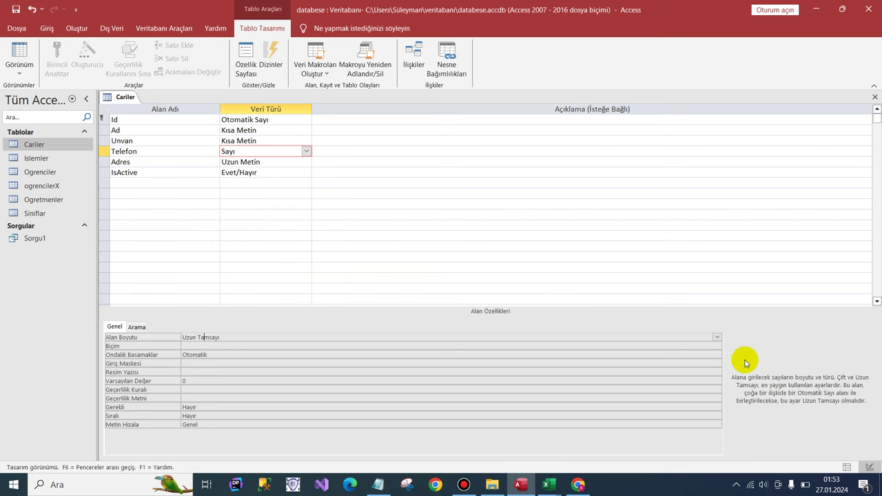
click(717, 337)
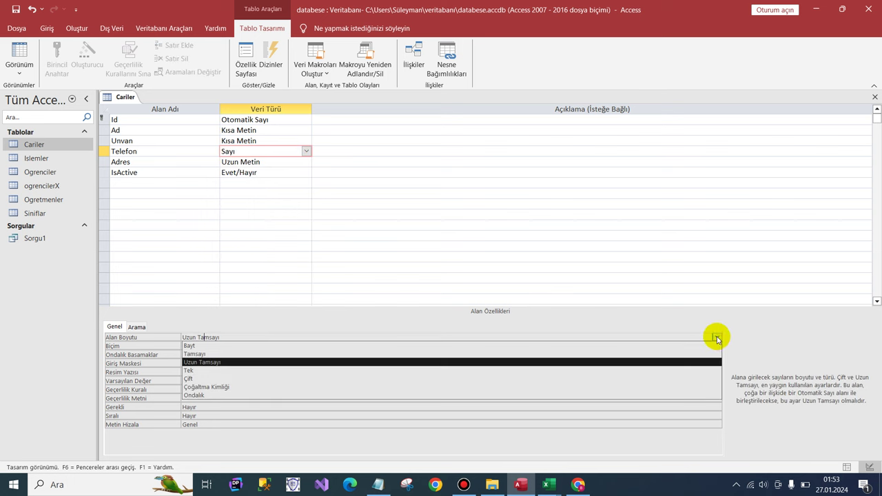
click(220, 395)
click(185, 363)
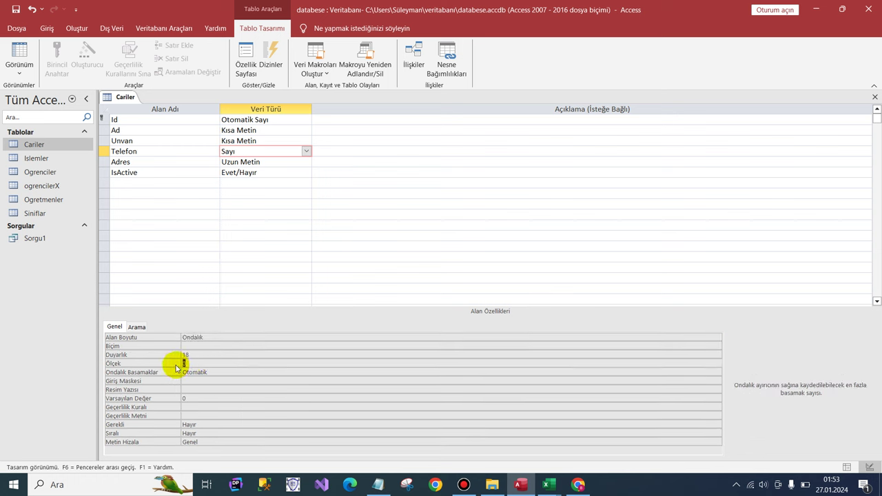
text(2)
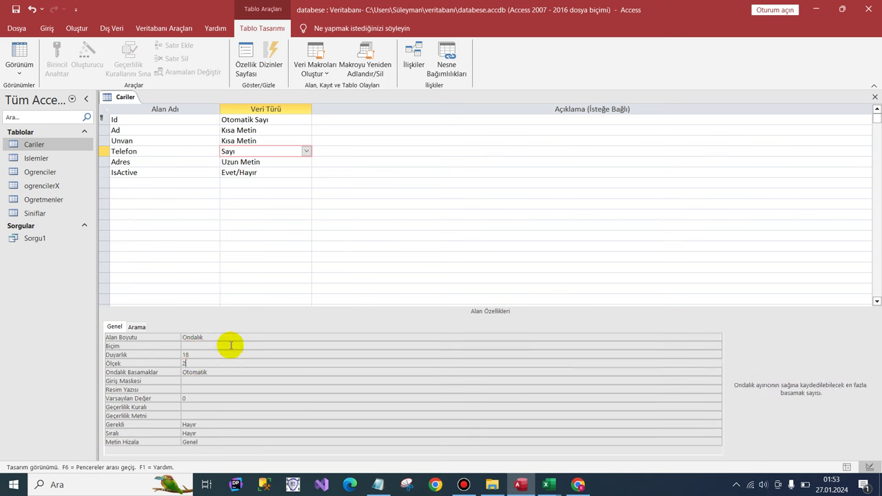
mouse_move(548, 484)
click(606, 435)
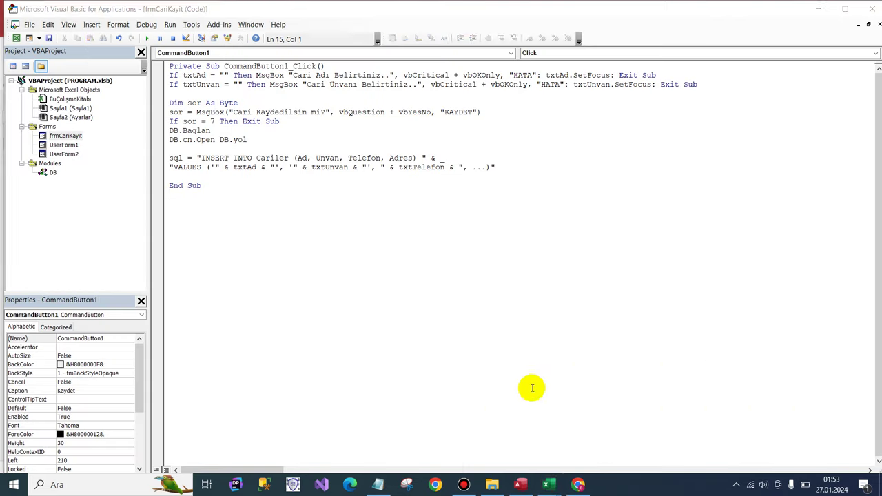
- Add single quotes on both sides of & txtTelefon & so the phone is inserted as text
click(379, 167)
text(')
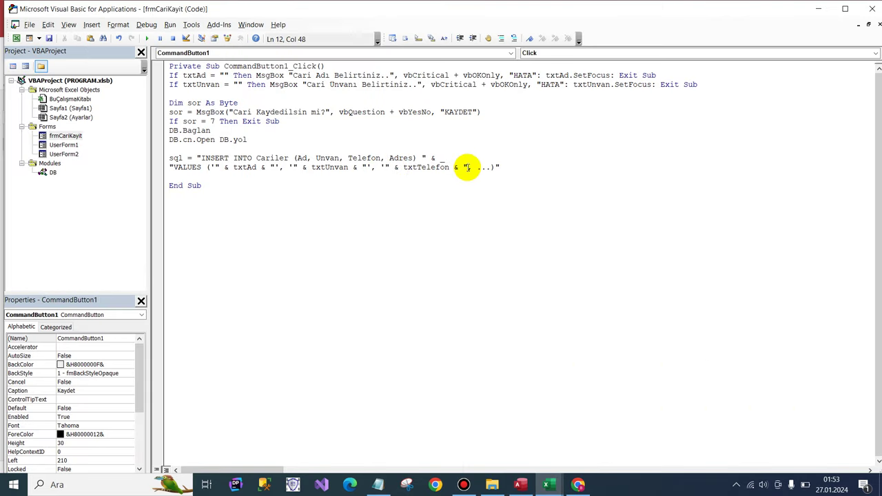
click(467, 167)
text(')
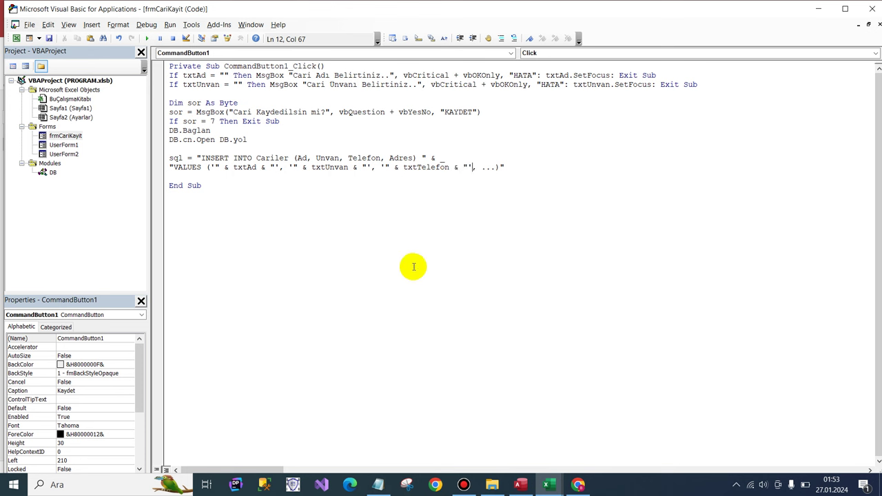
key(BackSpace)
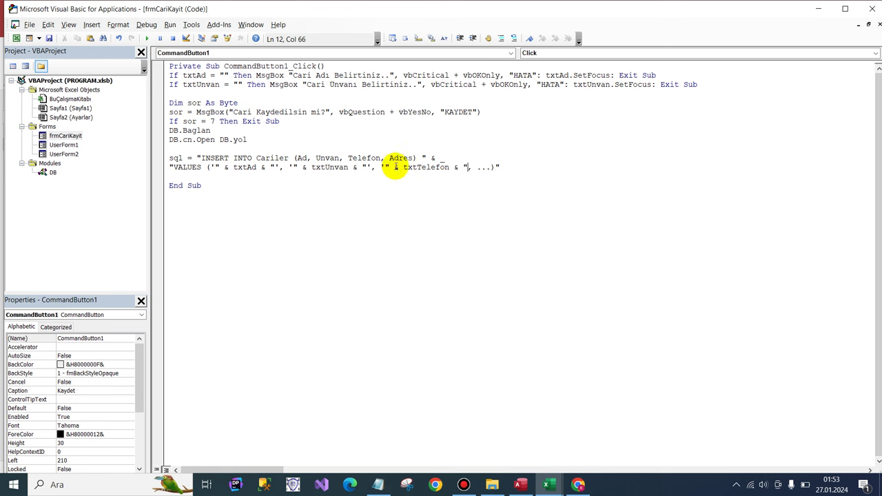
click(384, 167)
key(BackSpace)
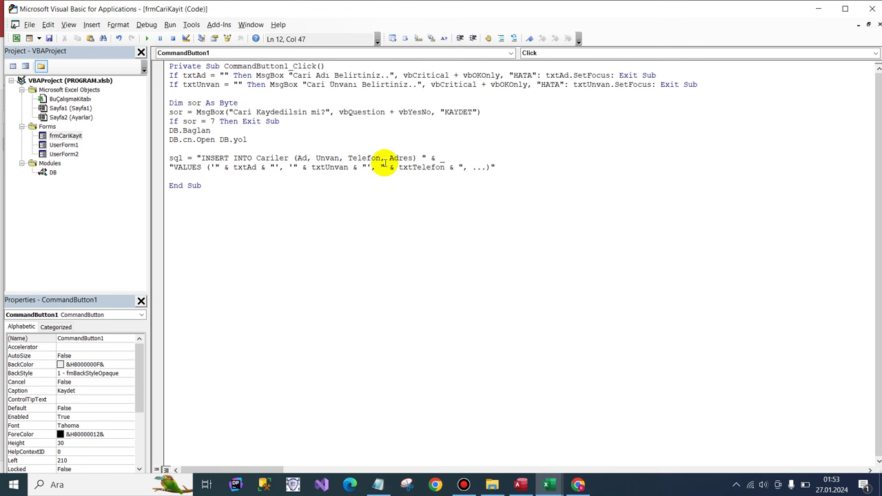
drag(384, 167, 380, 167)
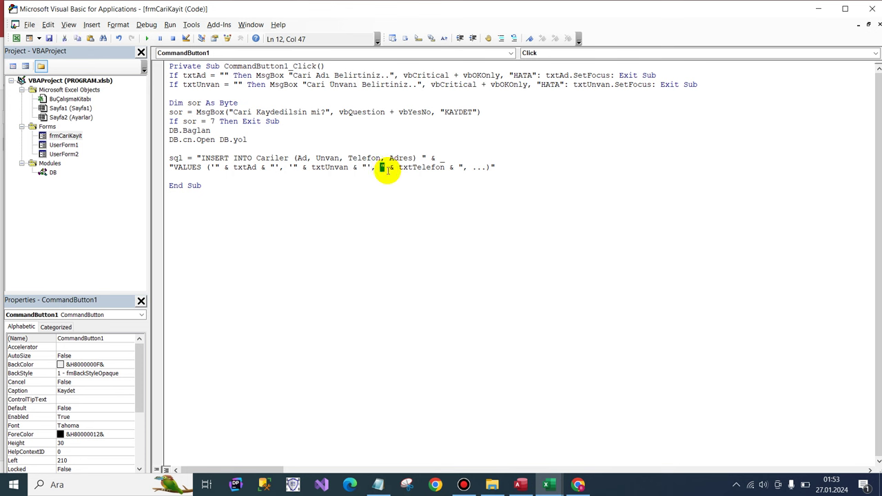
click(380, 167)
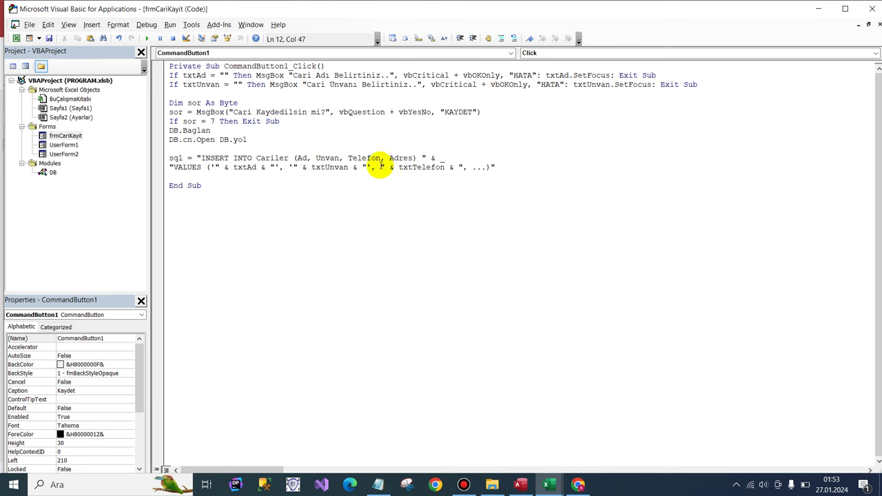
text(')
click(467, 166)
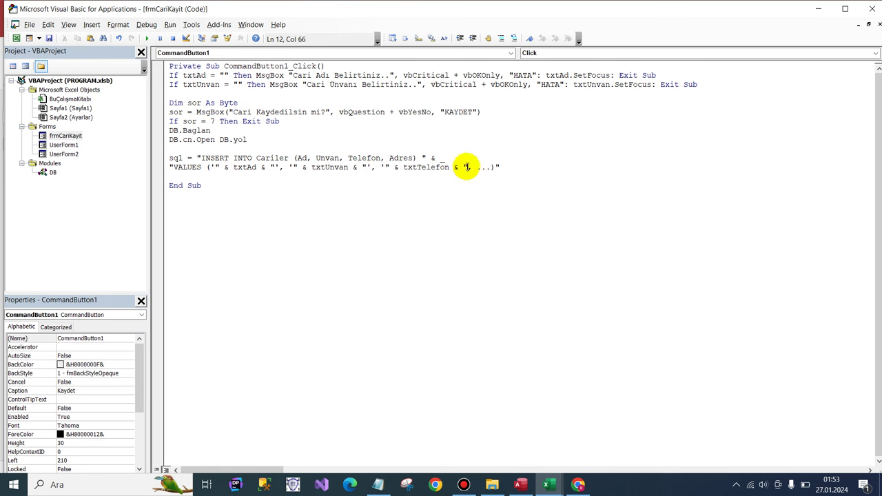
text(')
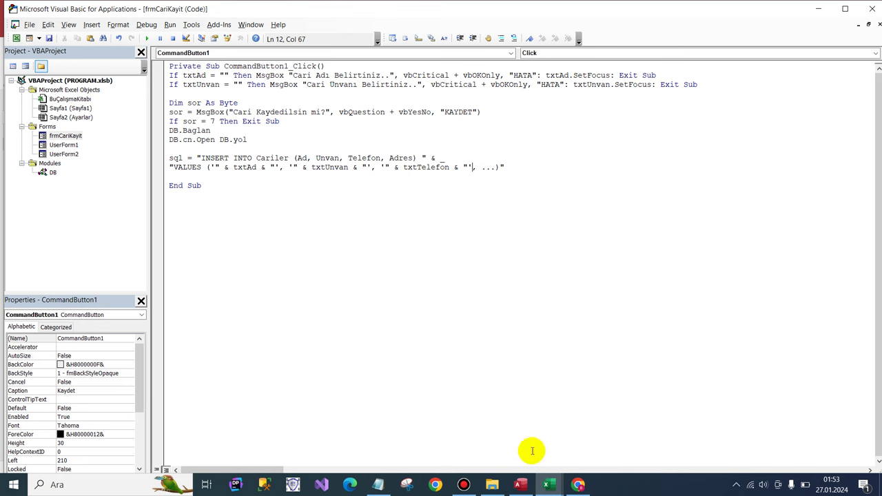
- Close the Cariler design without saving, open the empty Cariler table, and return to VBA
click(520, 485)
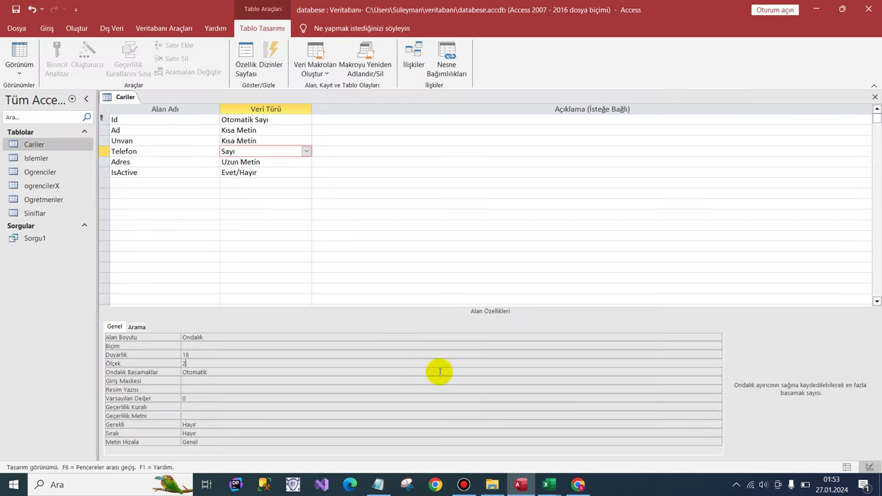
click(307, 152)
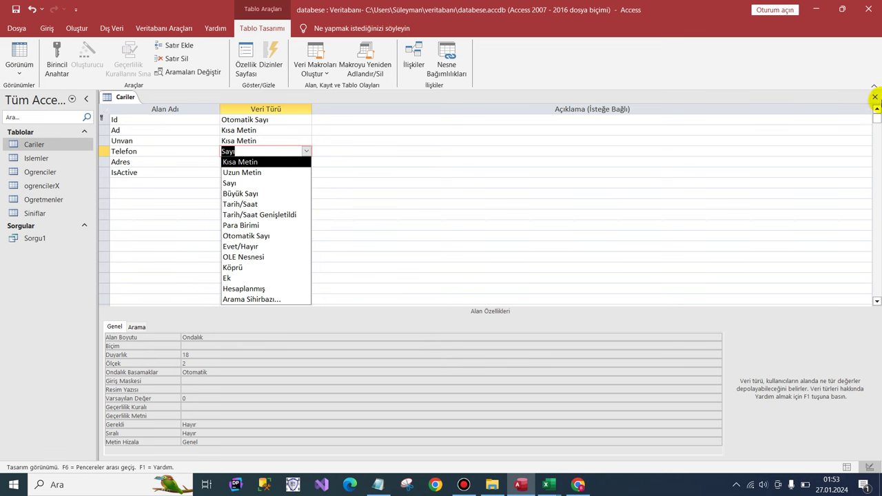
click(875, 97)
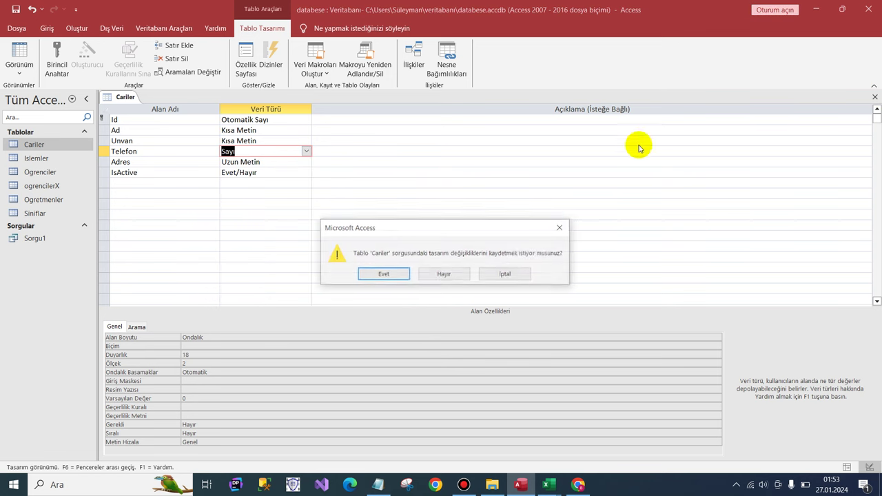
click(445, 275)
double_click(13, 144)
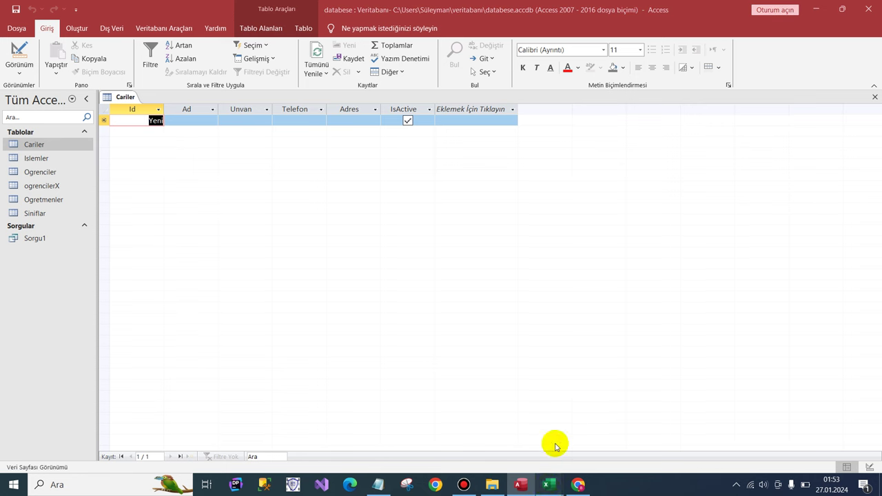
click(605, 410)
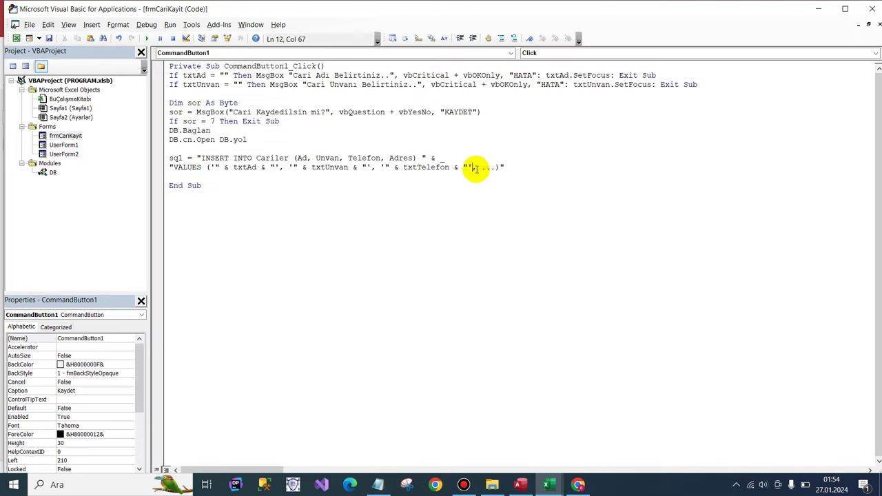
- Replace the last VALUES placeholder with '" & txtAdres & "'
drag(477, 169, 495, 168)
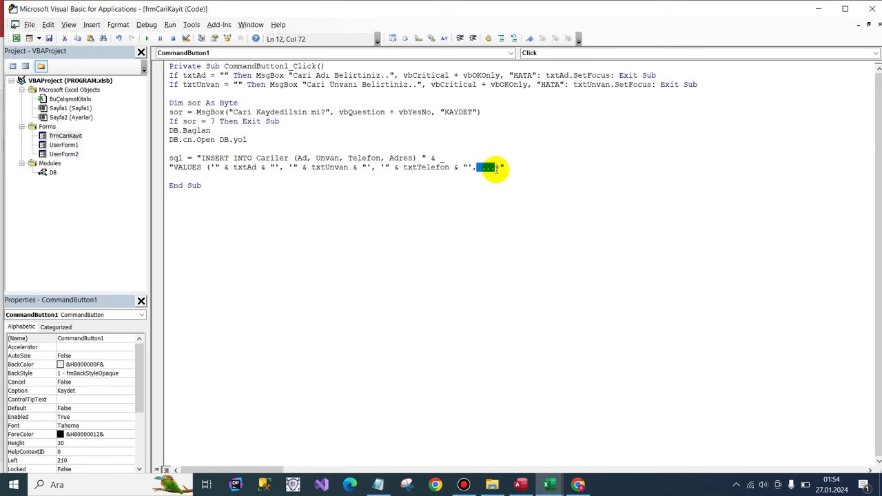
text('')
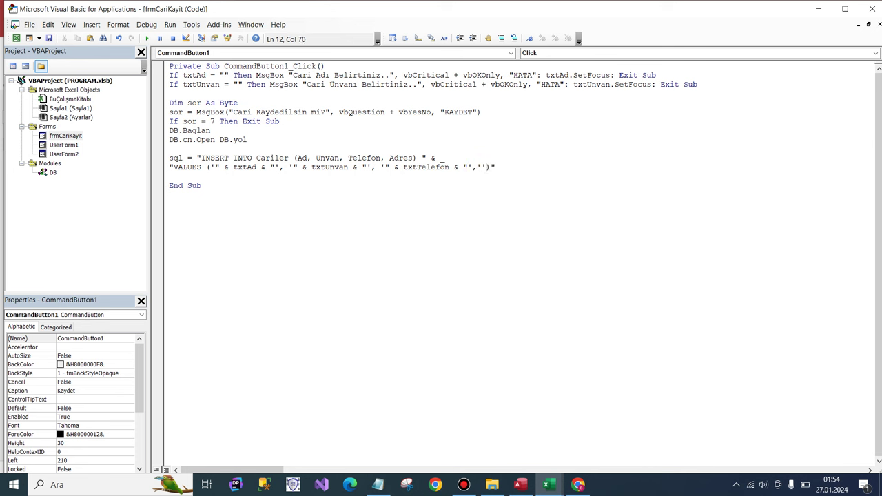
key(Left)
text("")
key(Left)
text(&  &)
key(Left)
key(Left)
text(txtad)
key(ctrl+space)
key(Down)
key(Tab)
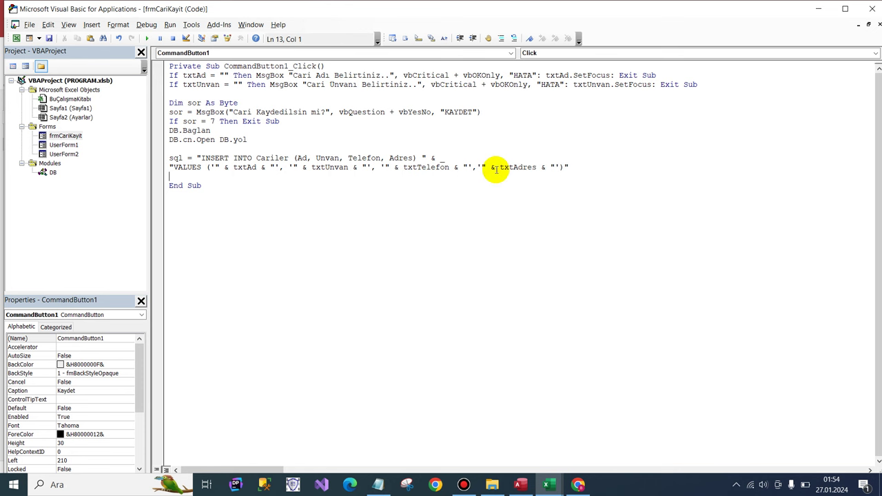
key(Down)
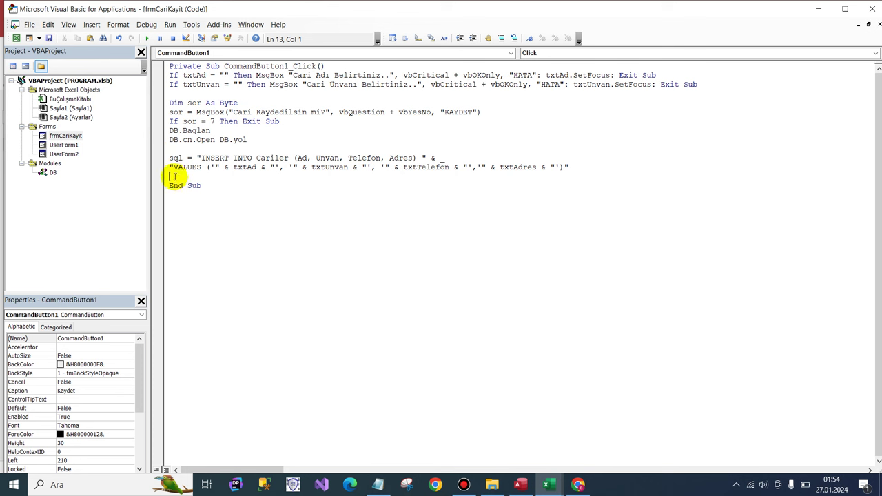
- Prefix the sql assignment with DB. and add blank lines above End Sub
click(171, 158)
text(db)
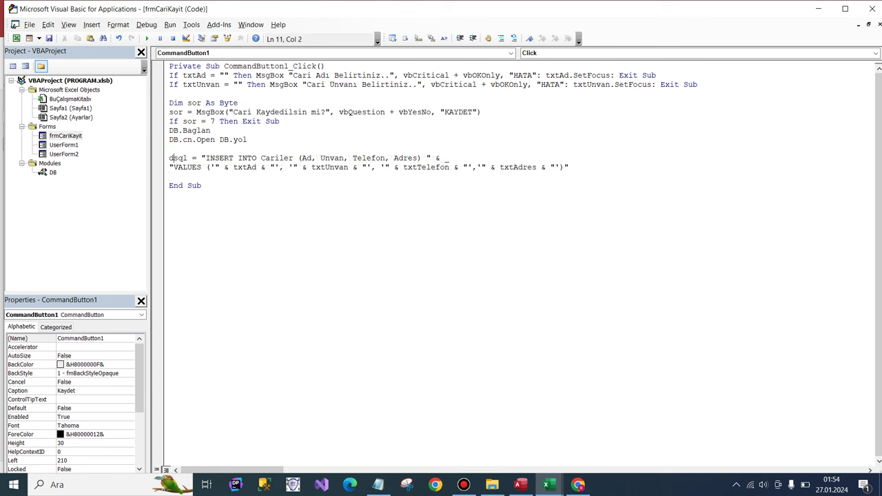
text(.)
key(Escape)
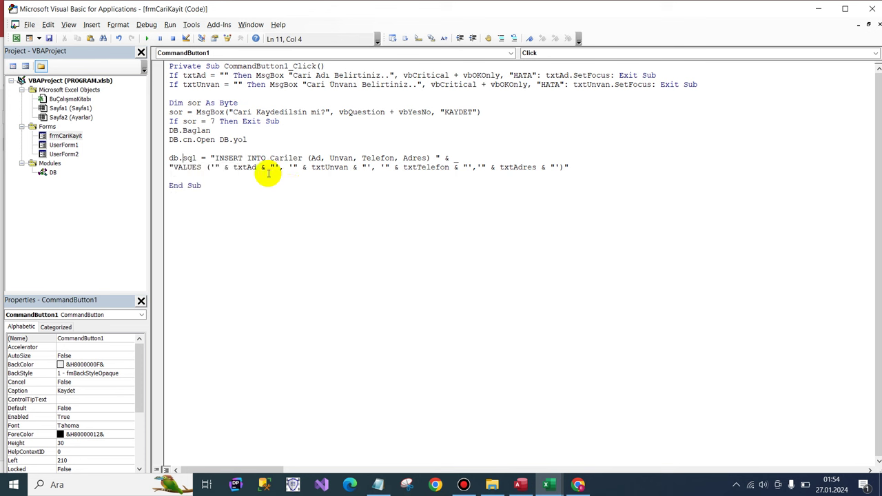
click(177, 183)
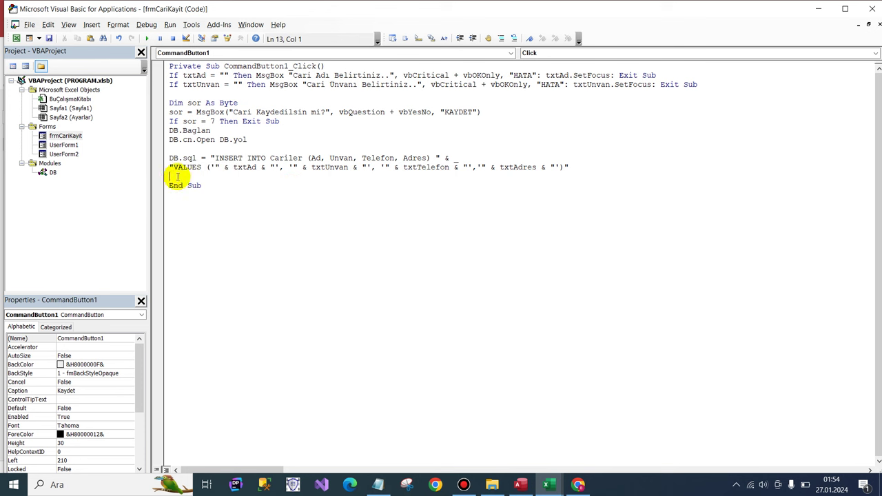
key(Up)
key(Return)
key(Return)
click(169, 185)
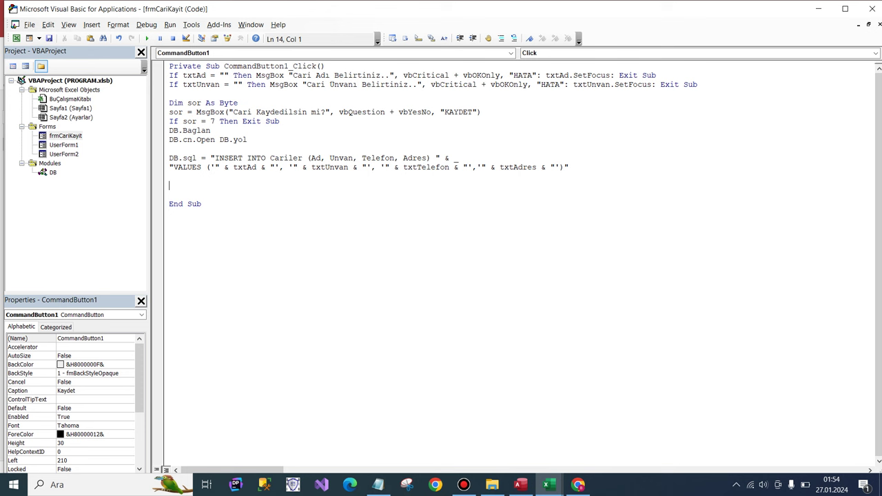
- Add the line DB.cn.Execute DB.sql to run the insert query
text(db.)
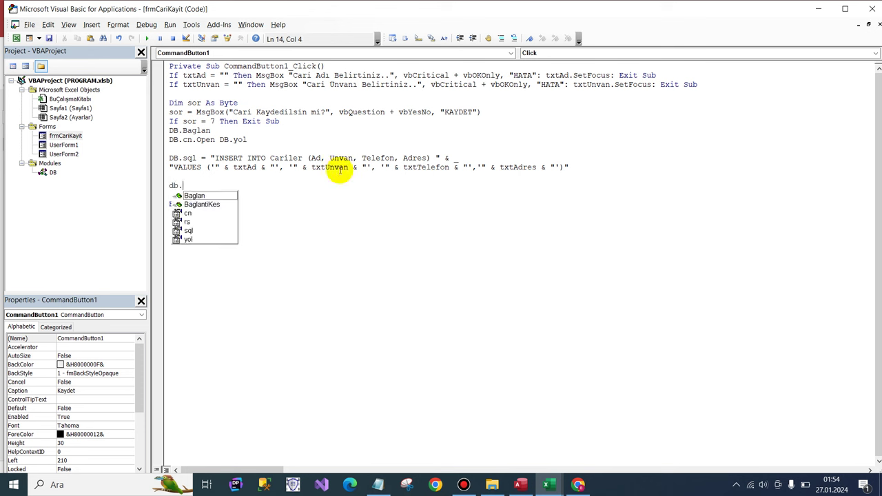
text(r)
key(Escape)
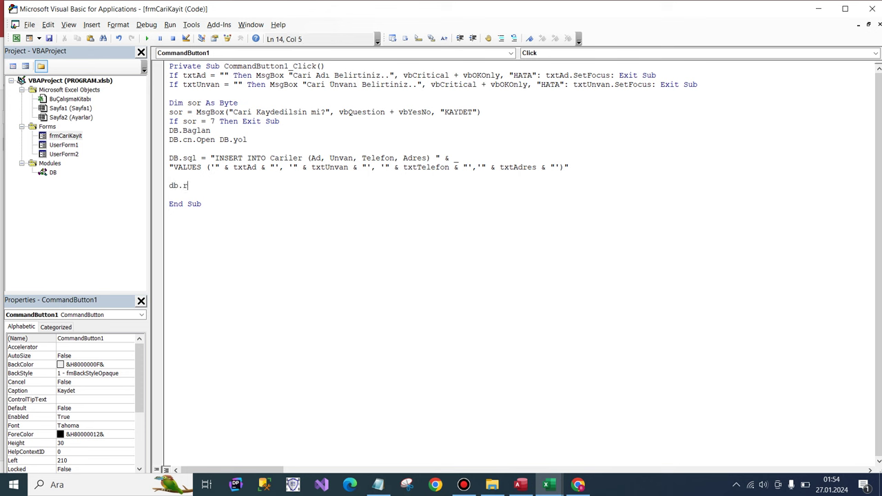
key(BackSpace)
text(c)
text(n.ex)
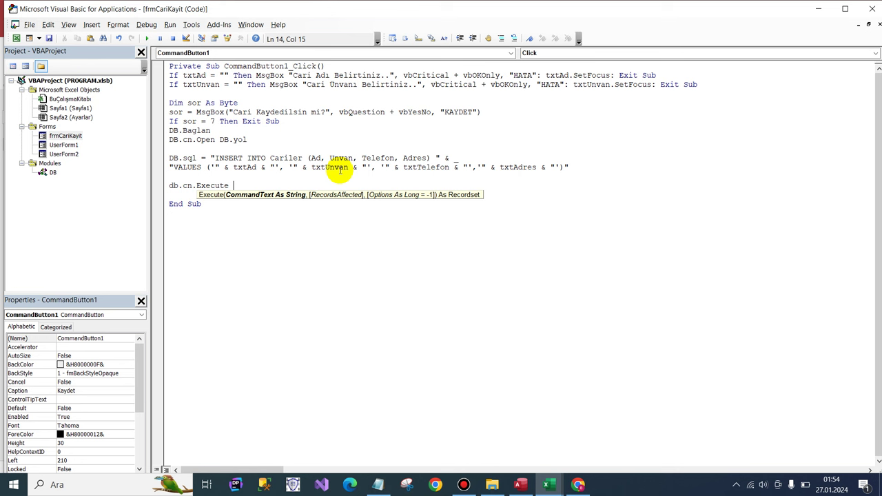
text(db.sql)
key(Return)
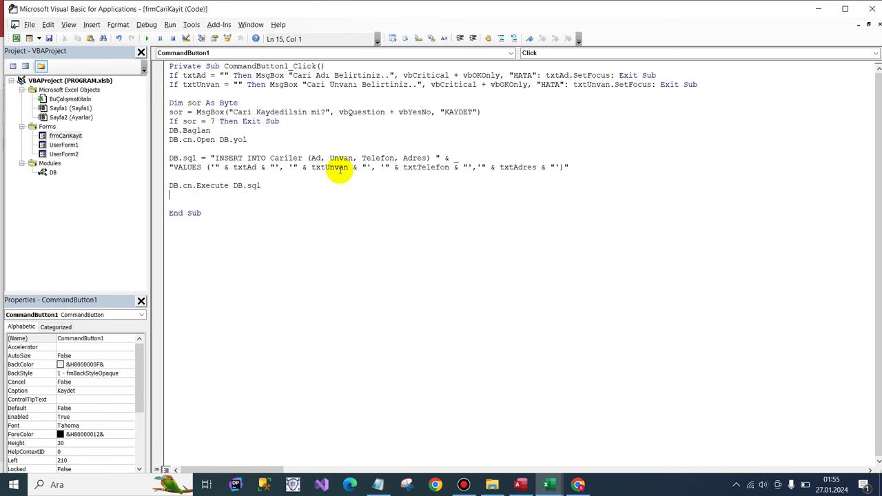
- Add DB.BaglantiKes and a MsgBox "Cari Kaydedildi...." after the Execute line
key(Return)
text(.)
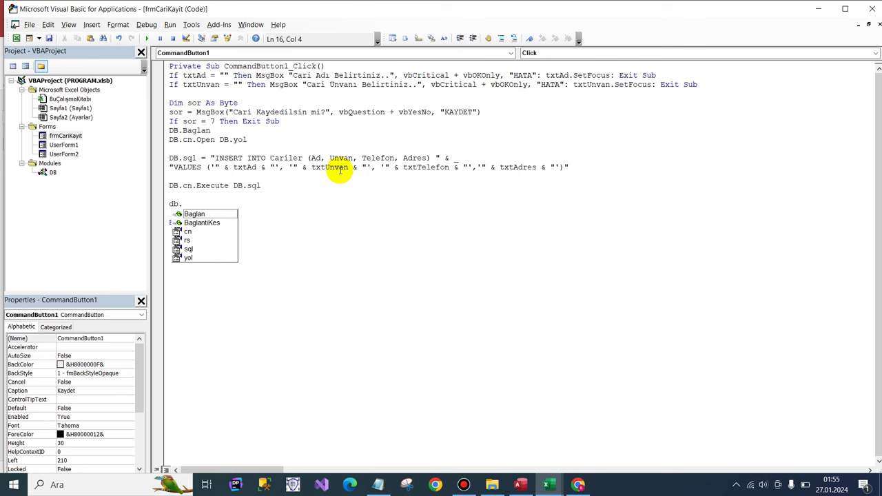
key(Down)
key(Down)
key(Return)
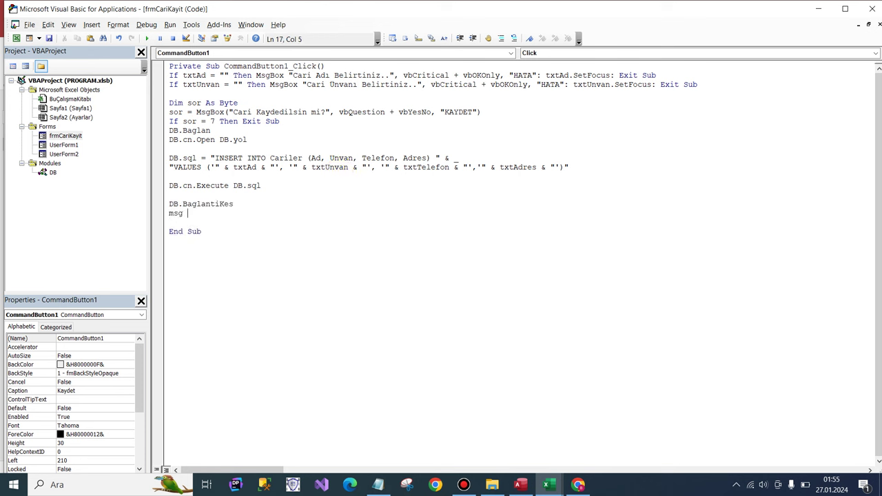
text(box)
text( "Cari)
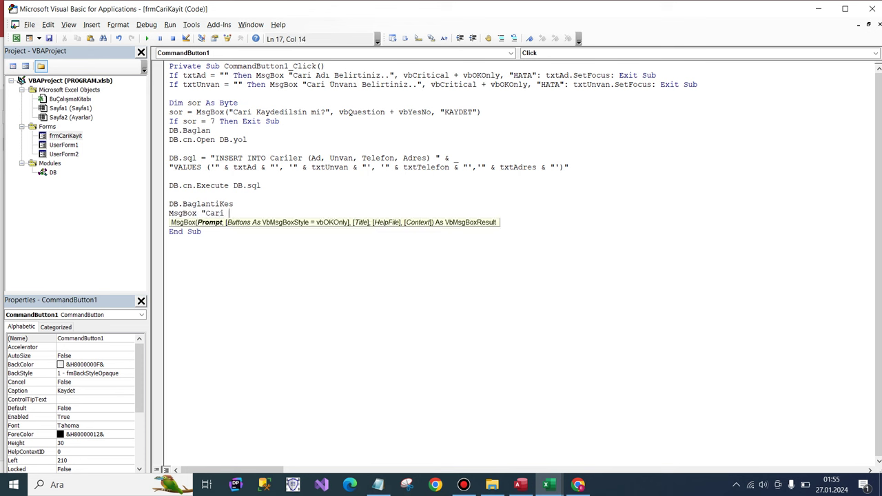
text(ydedildi....)
text(")
key(Return)
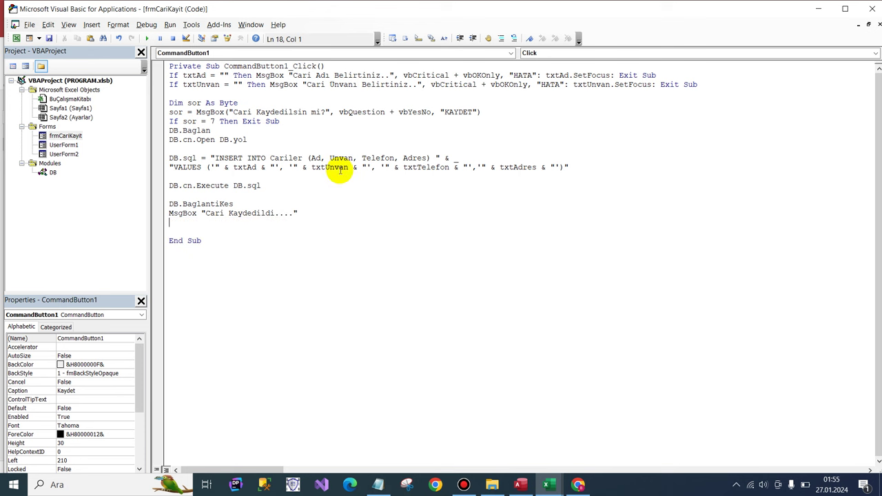
key(Return)
text(txtad=)
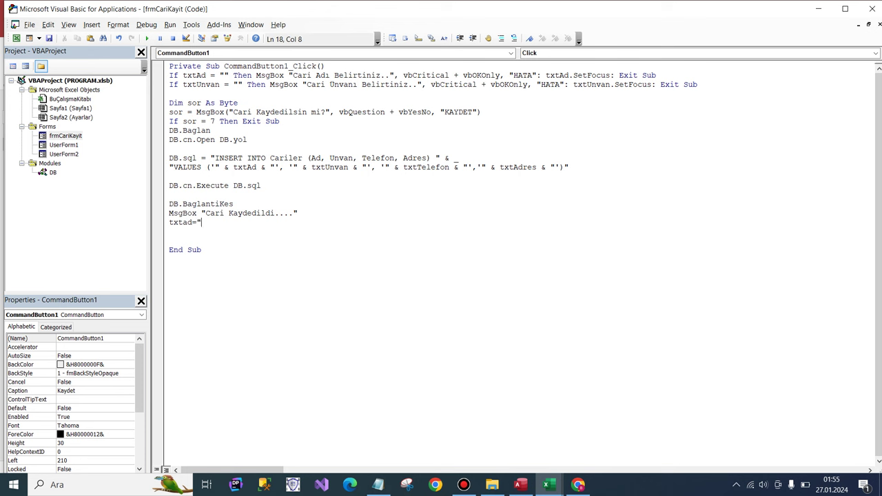
- Add lines setting txtAd, txtUnvan, txtTelefon and txtAdres to ""
text(")
key(Return)
text(txtu)
key(ctrl+space)
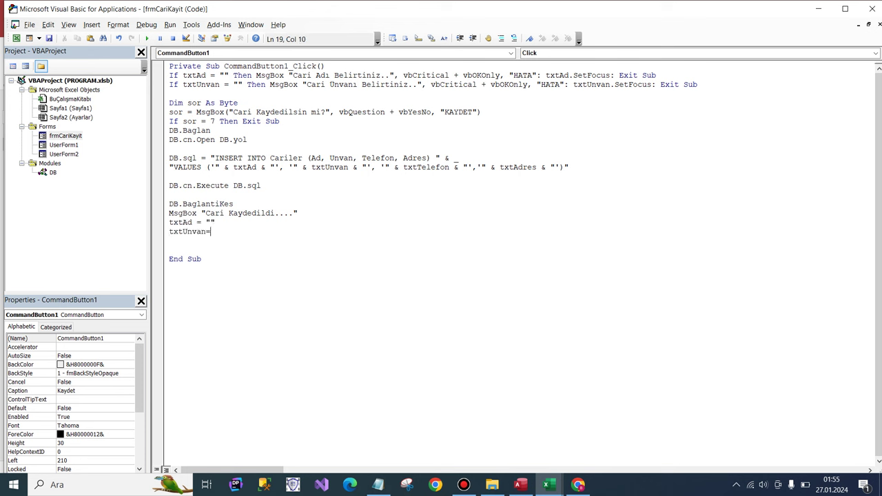
text("")
key(Return)
text(txtte)
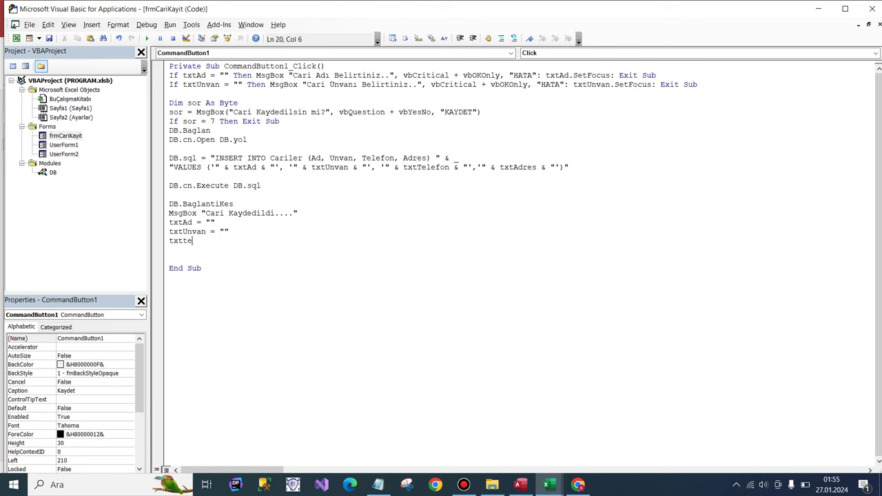
key(ctrl+space)
key(Return)
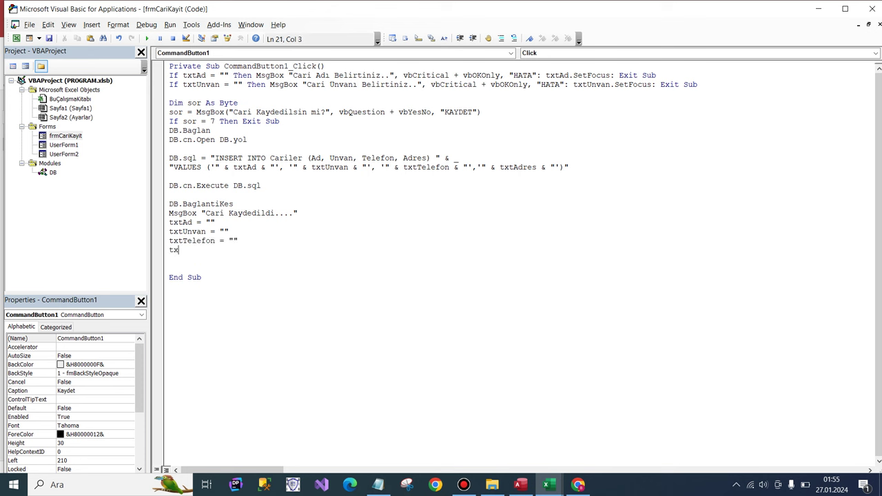
key(ctrl+space)
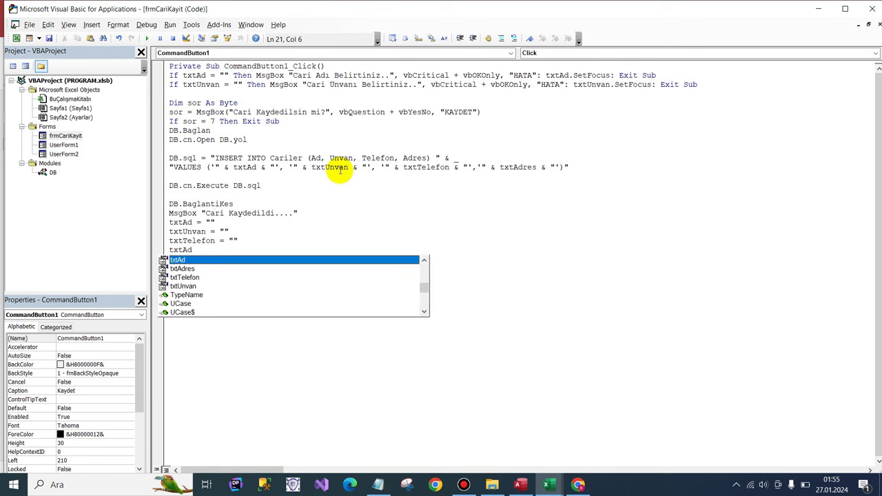
key(Down)
key(Tab)
text(=)
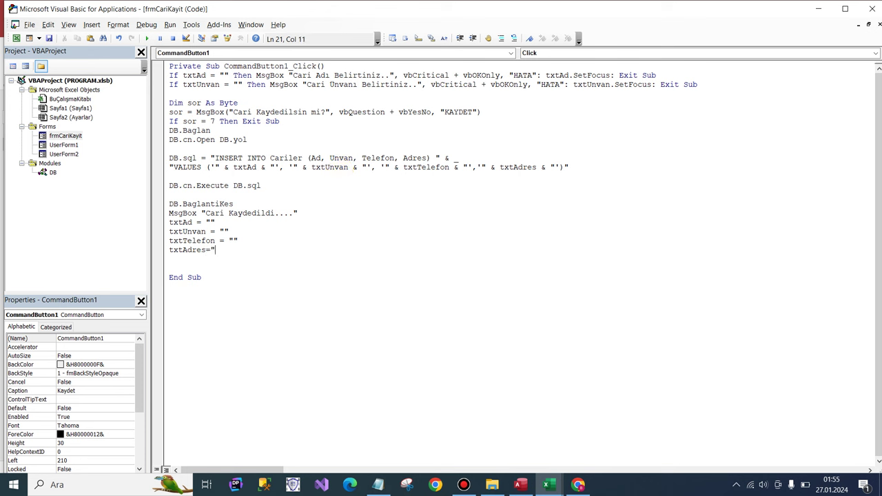
- Start a new Sub FormTemizle below the click procedure
click(211, 292)
key(Return)
key(Return)
text(sub Form)
text(Temizle)
- Move the four clearing lines into FormTemizle and end it with txtAd.SetFocus
key(Return)
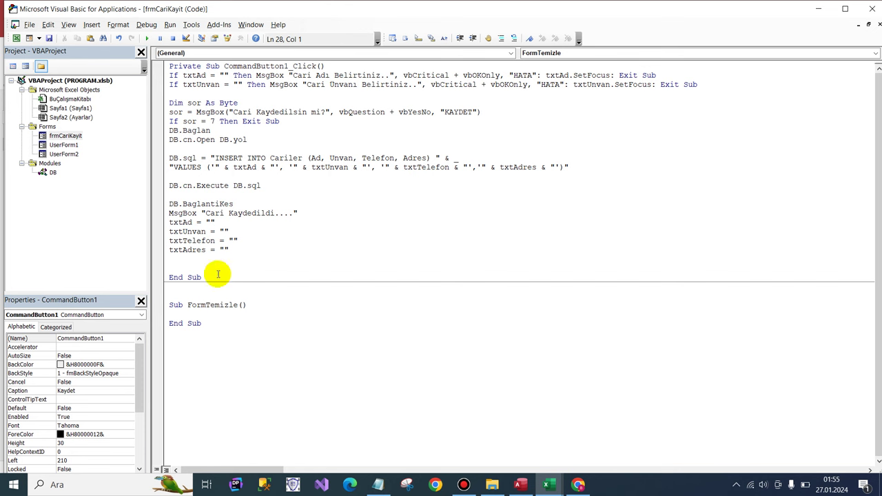
drag(234, 250, 136, 228)
key(ctrl+x)
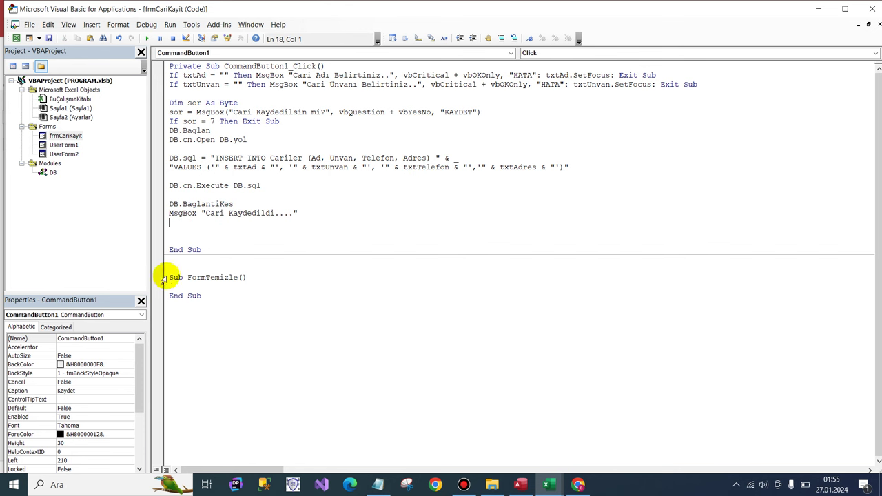
click(173, 287)
key(ctrl+v)
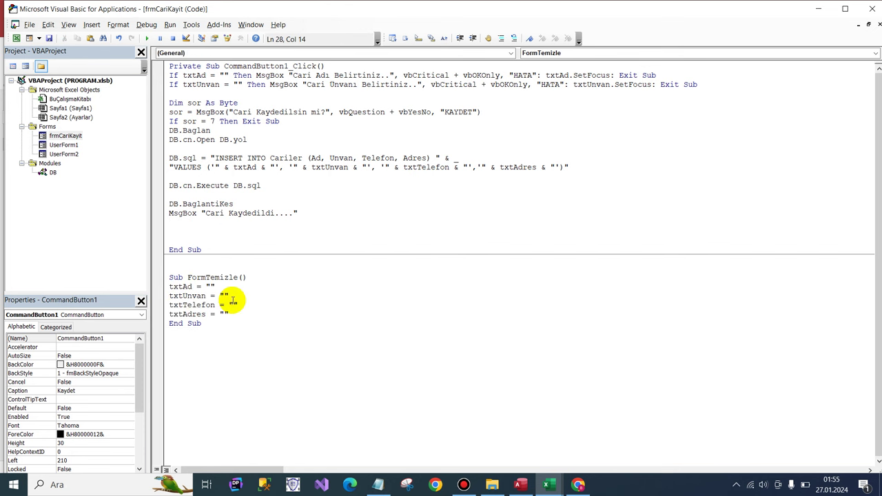
key(Return)
text(.se)
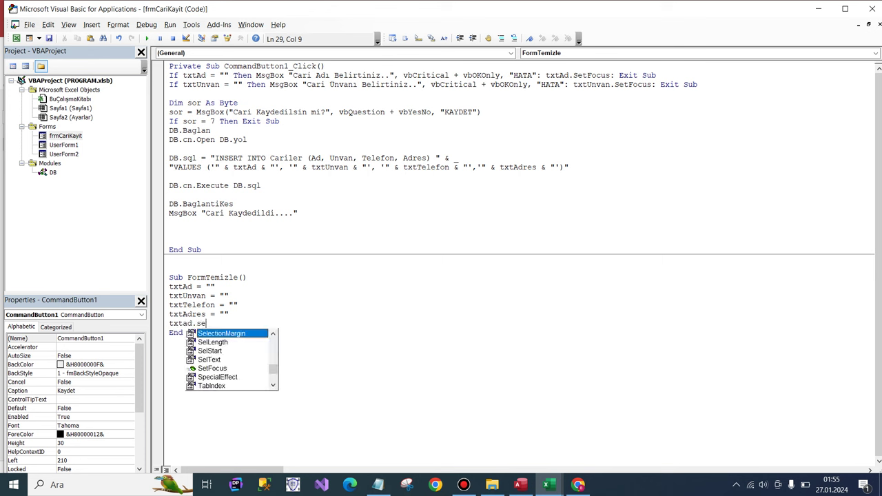
key(Down)
key(Down)
key(Down)
key(Down)
key(Tab)
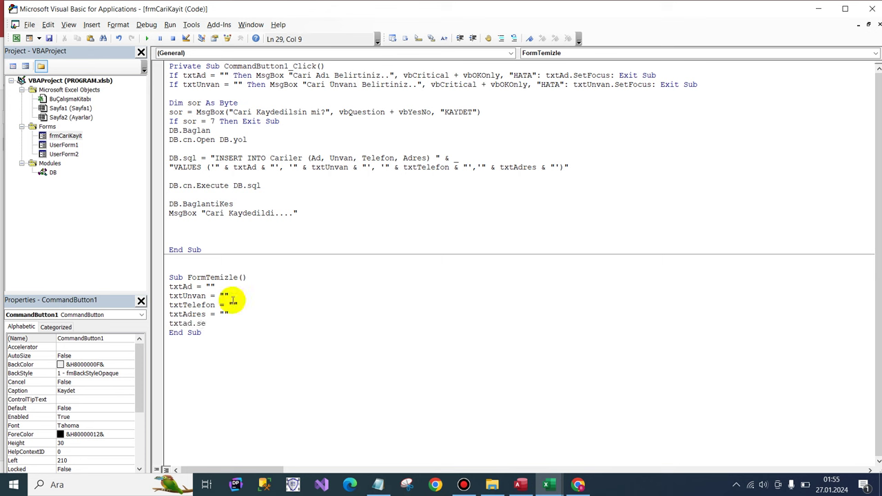
- Call Me.FormTemizle after the save message in CommandButton1_Click
click(184, 222)
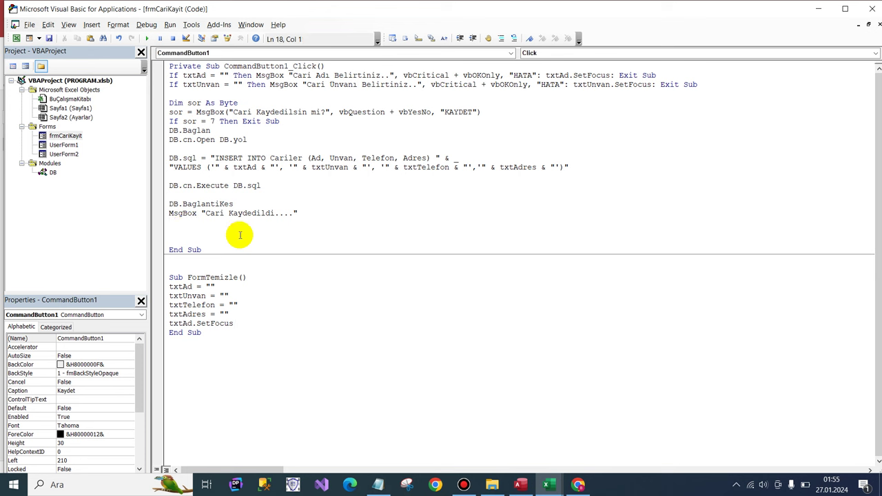
text(me.fo)
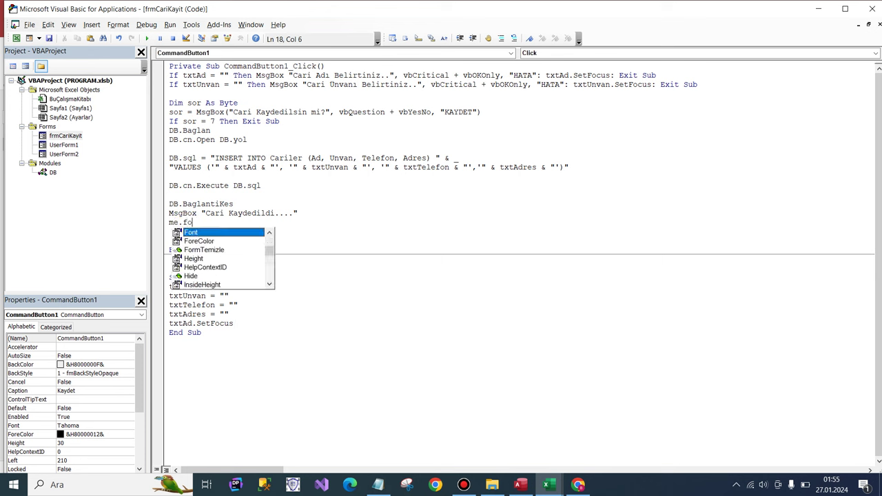
text(rm)
key(Tab)
click(239, 235)
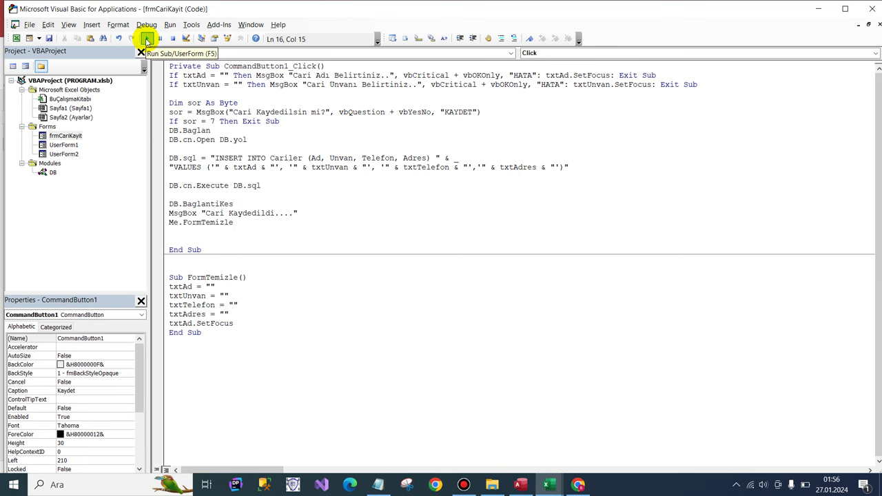
- Run the CARİ KAYIT FORMU to test it, try Vazgeç, and close it
click(147, 40)
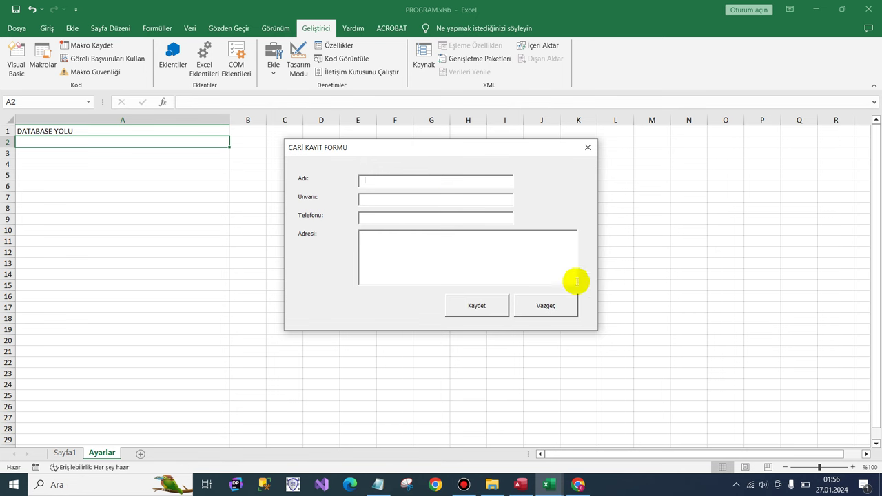
click(560, 304)
click(590, 151)
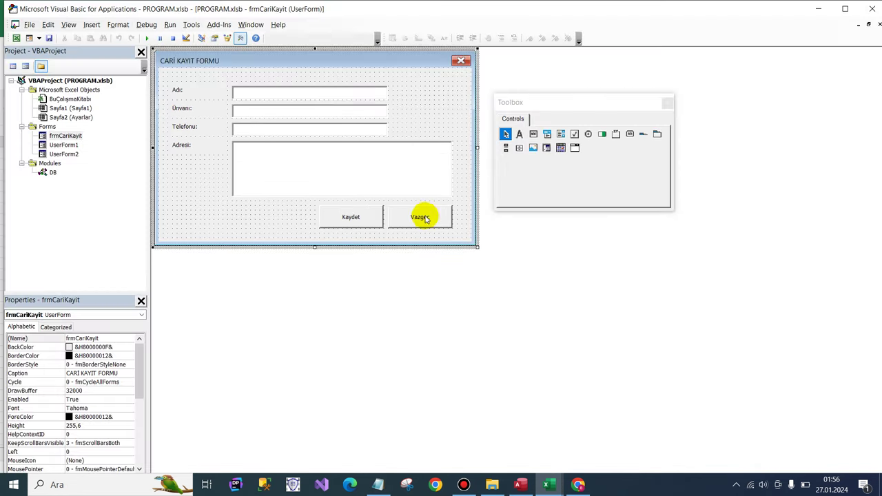
- Add Unload Me to CommandButton2_Click and reopen the frmCariKayit designer
double_click(417, 215)
text(unl)
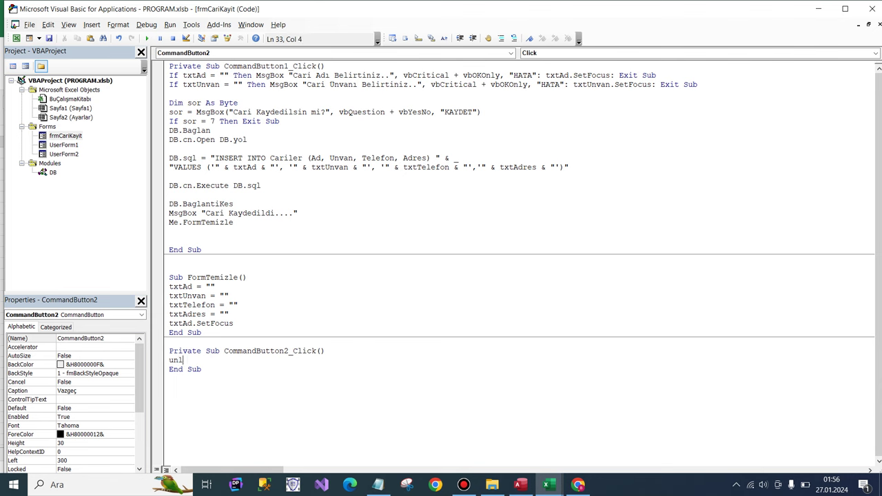
text(oad me)
click(475, 149)
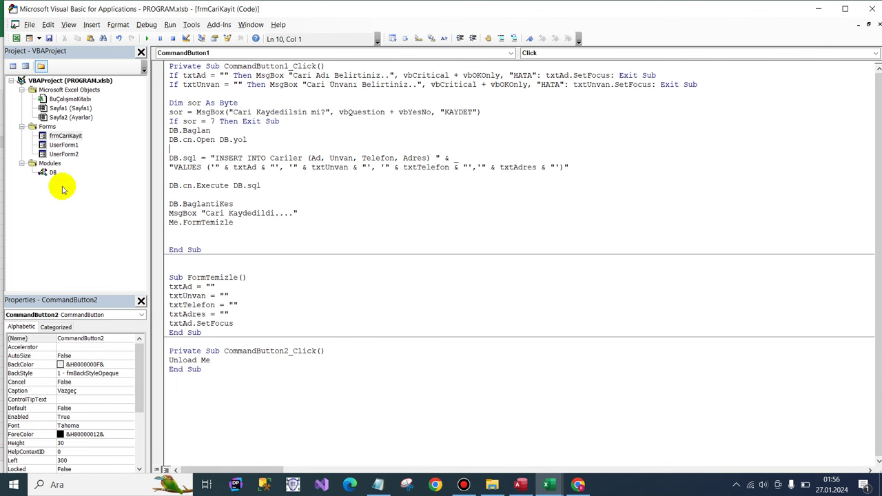
double_click(63, 136)
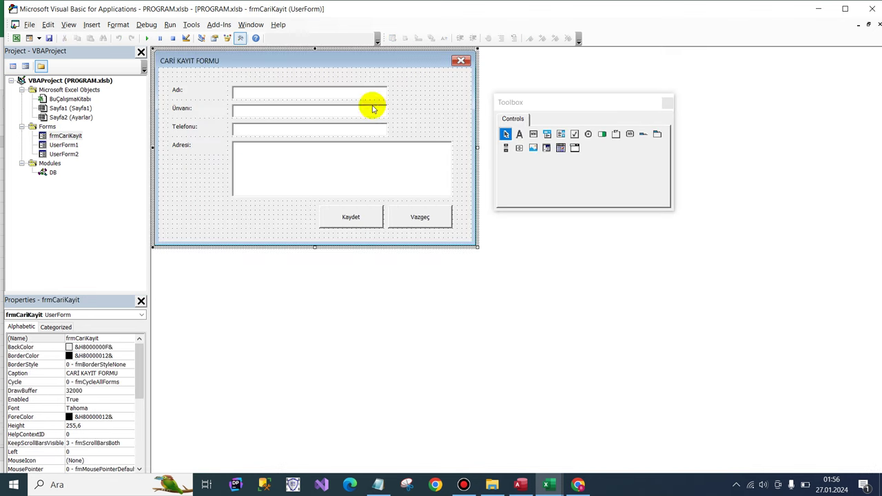
- Set the four text boxes to Calibri size 12, then run the CARİ KAYIT FORMU
drag(407, 79, 291, 161)
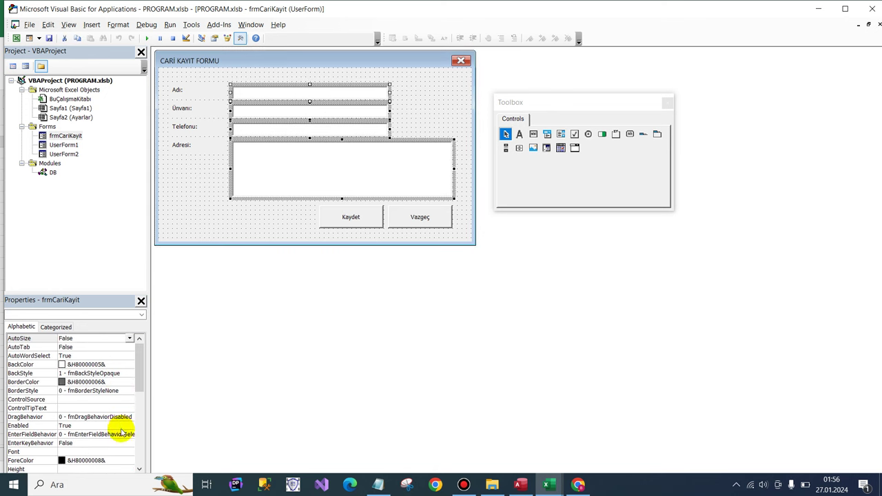
click(114, 451)
click(129, 451)
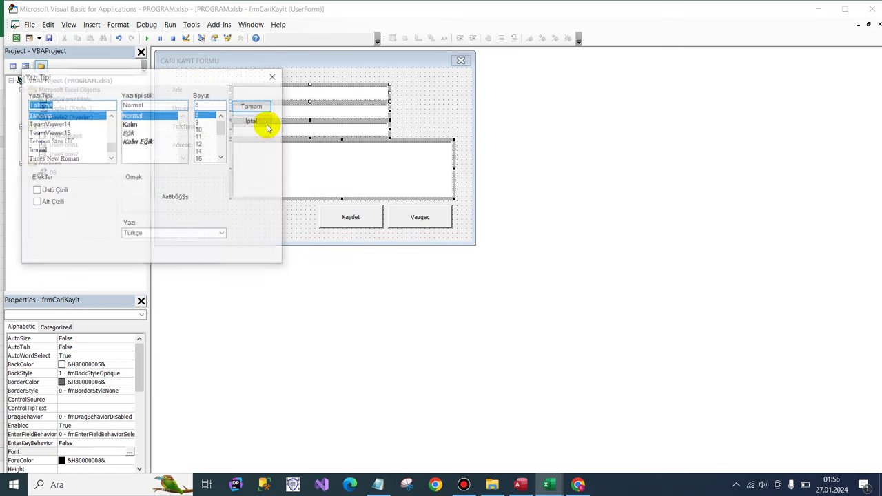
text(ca)
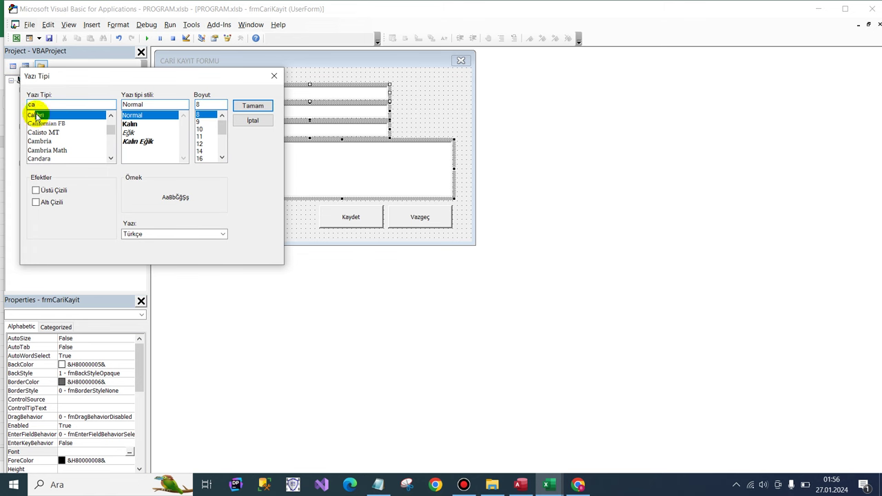
click(36, 115)
click(201, 144)
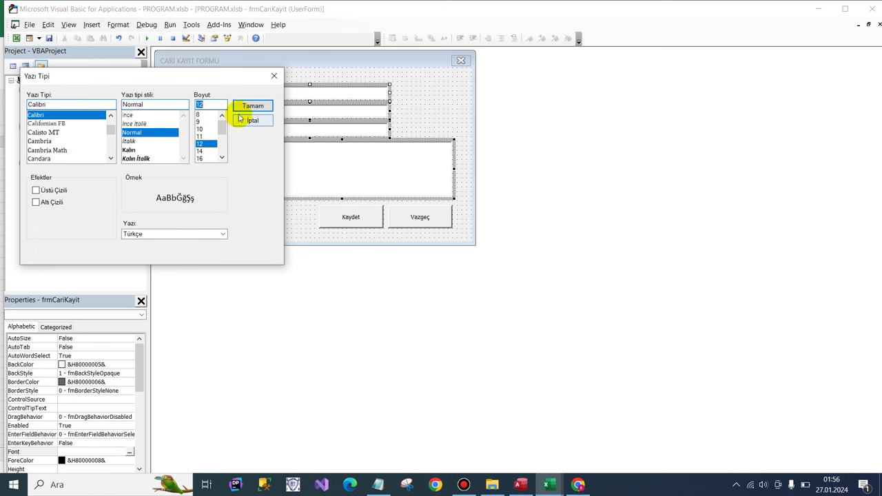
click(250, 107)
click(255, 214)
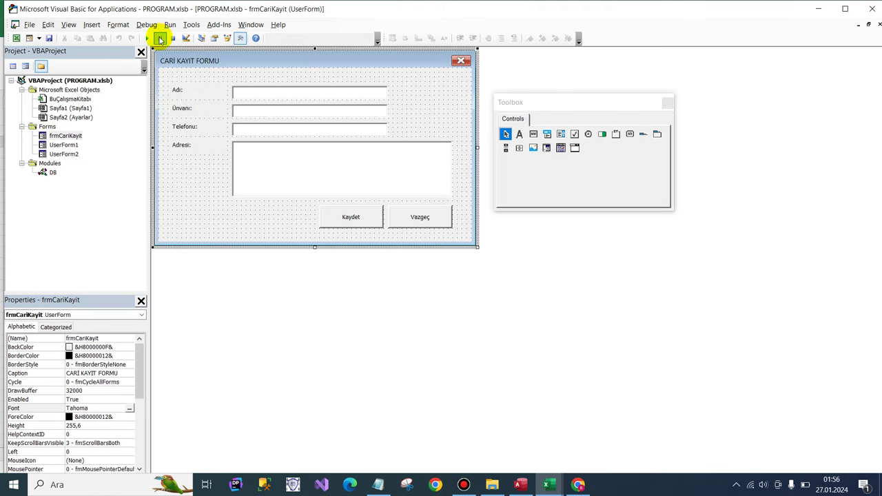
click(160, 39)
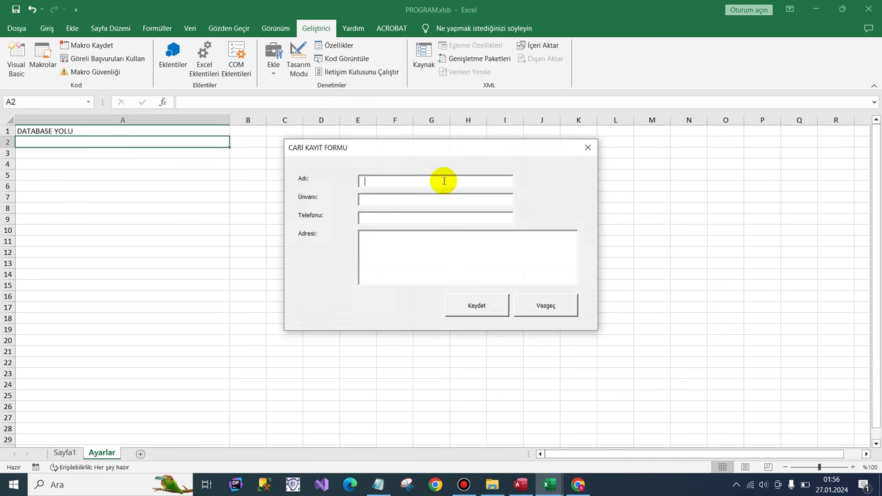
- Enter test values in Adı and Ünvanı ('test', 'es') plus a phone number and an address
text(test)
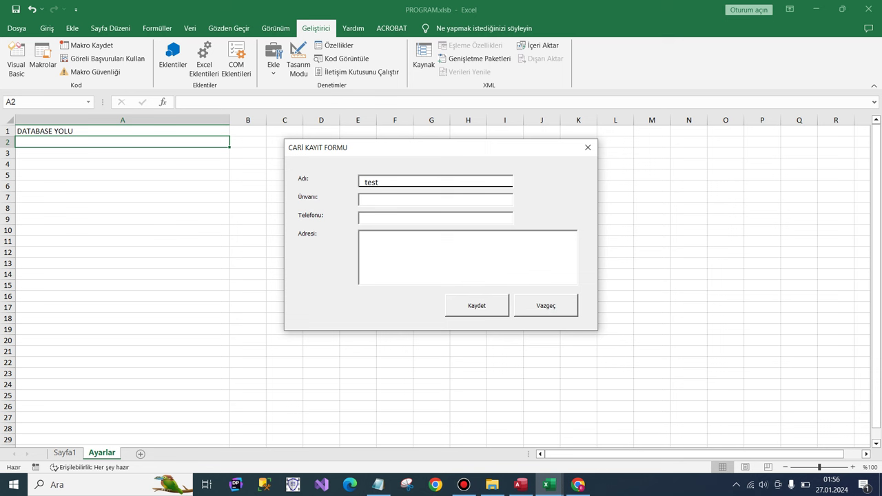
key(Tab)
text(es)
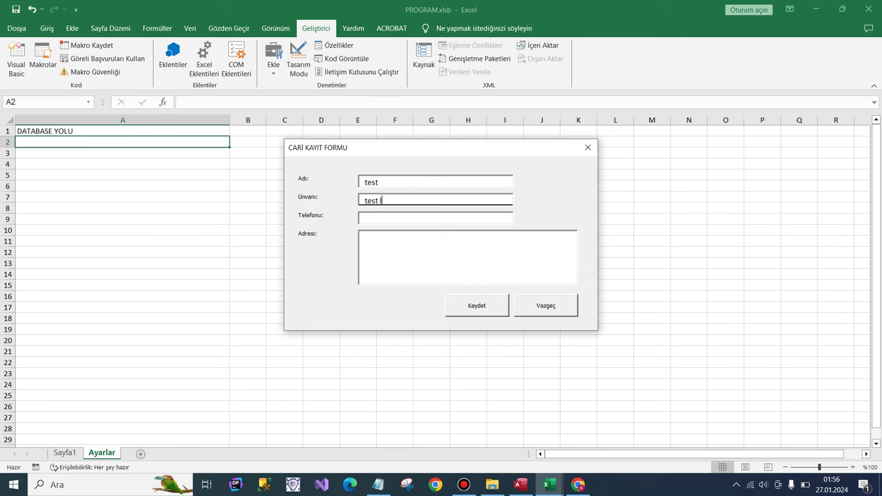
key(Tab)
text(21)
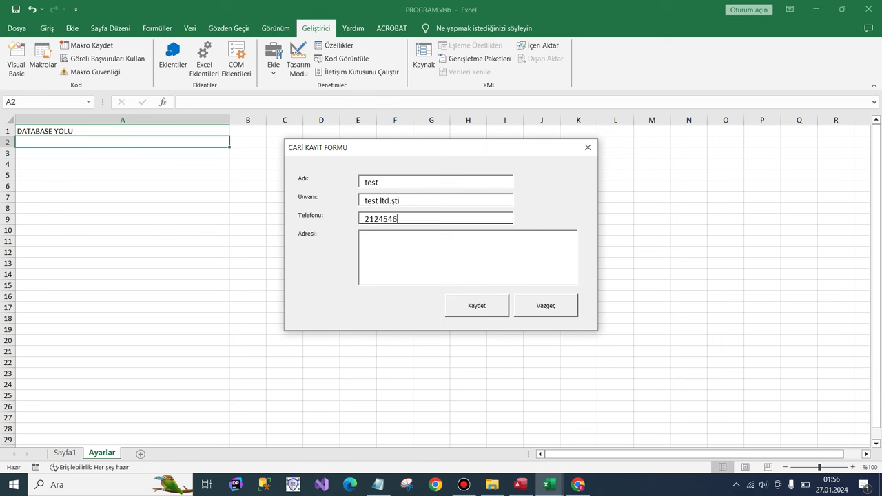
key(Tab)
text(istan)
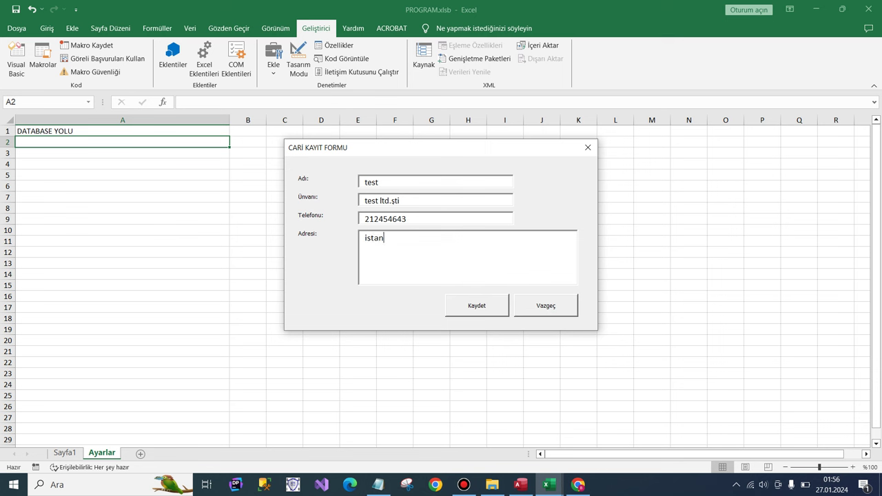
text(bul merkez)
- Save the test record with Kaydet, cancelling once and then confirming with Evet
click(477, 303)
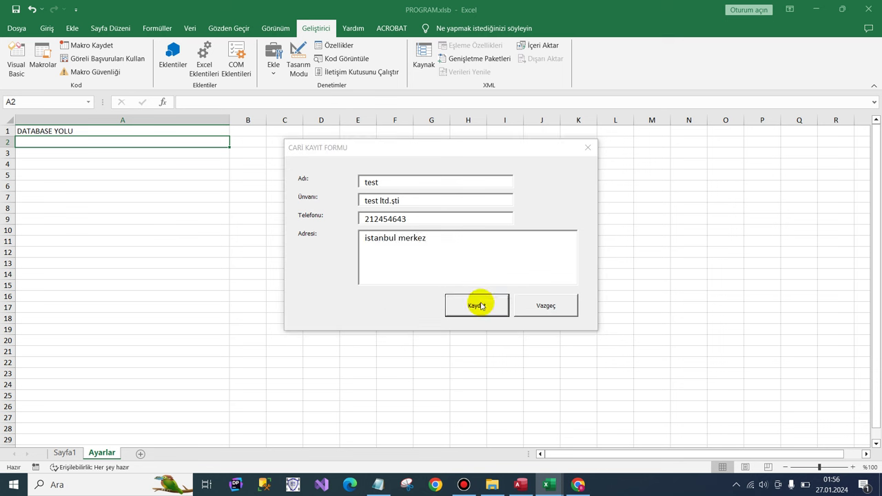
click(472, 285)
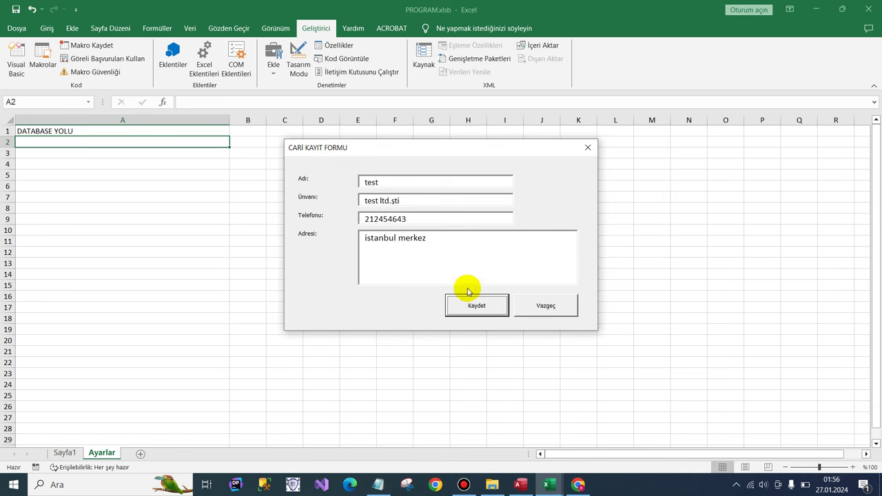
click(454, 296)
click(416, 283)
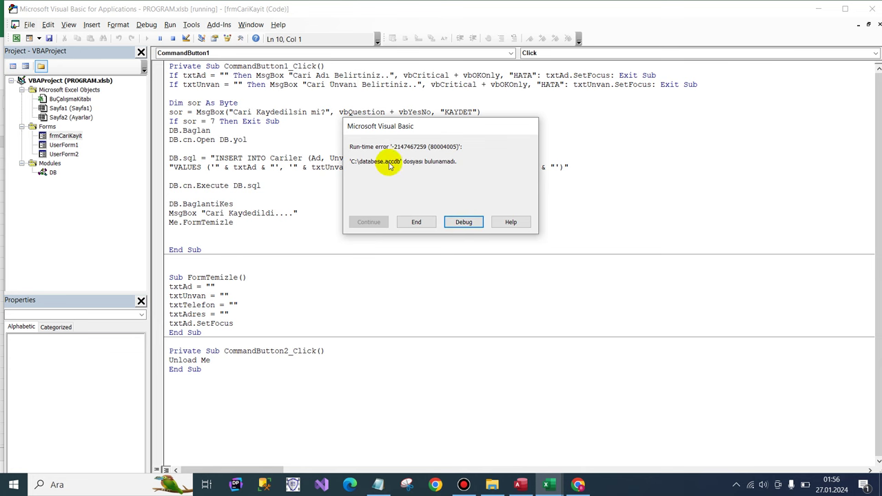
- End the failed run and bring up the veritabanı folder in File Explorer
click(422, 222)
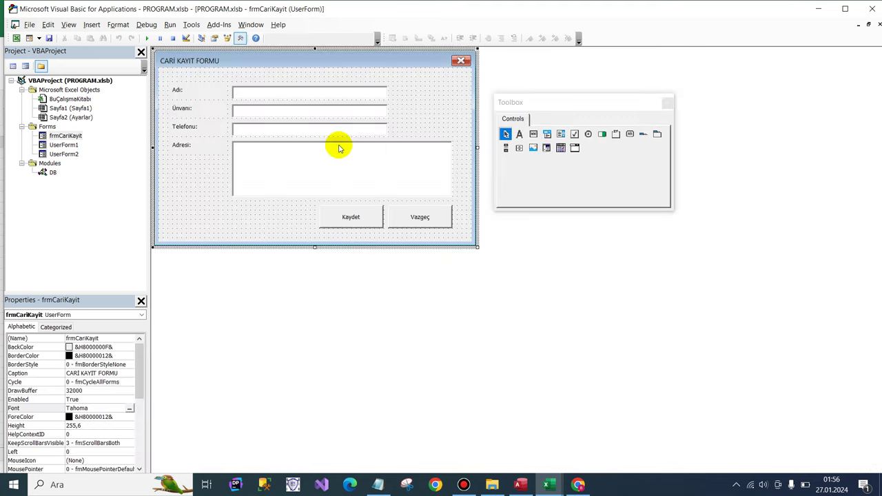
mouse_move(547, 485)
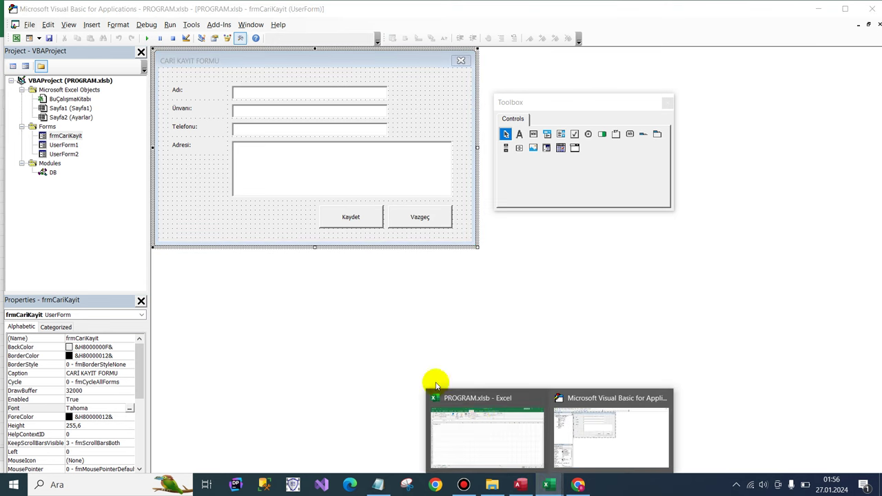
click(502, 437)
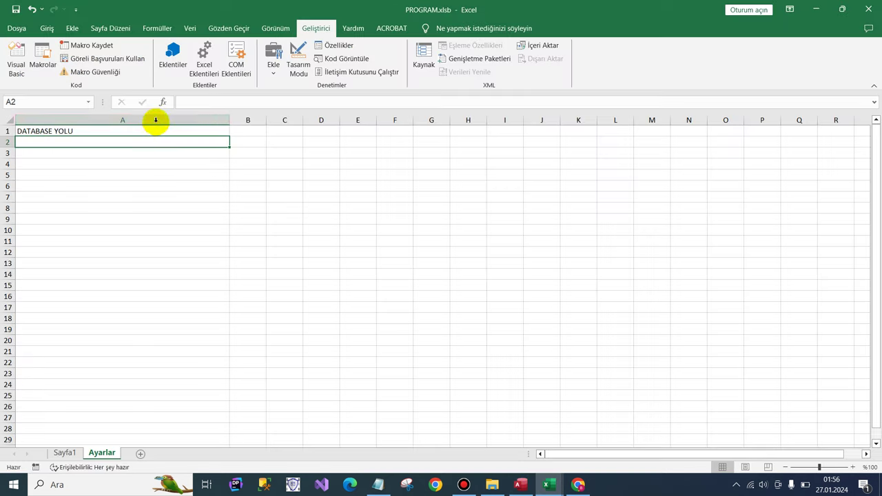
click(492, 485)
- Copy the veritabanı folder's full path from the address bar and go back to PROGRAM.xlsb
click(348, 36)
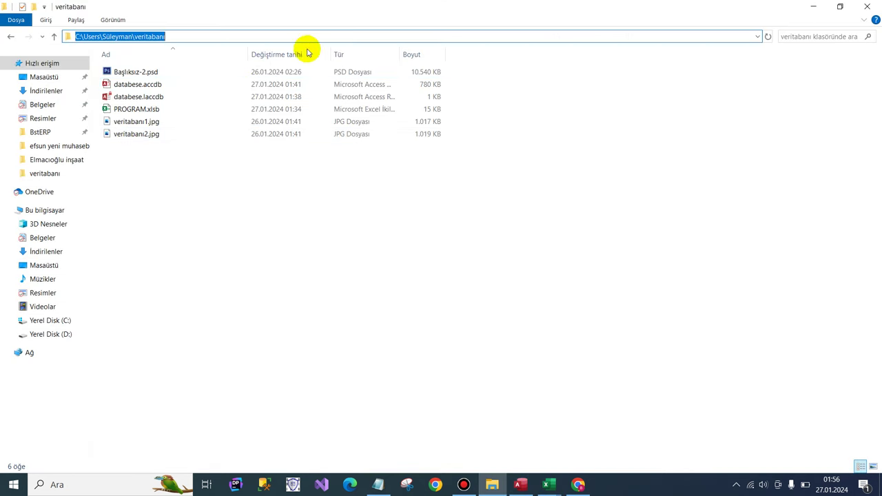
drag(102, 36, 129, 37)
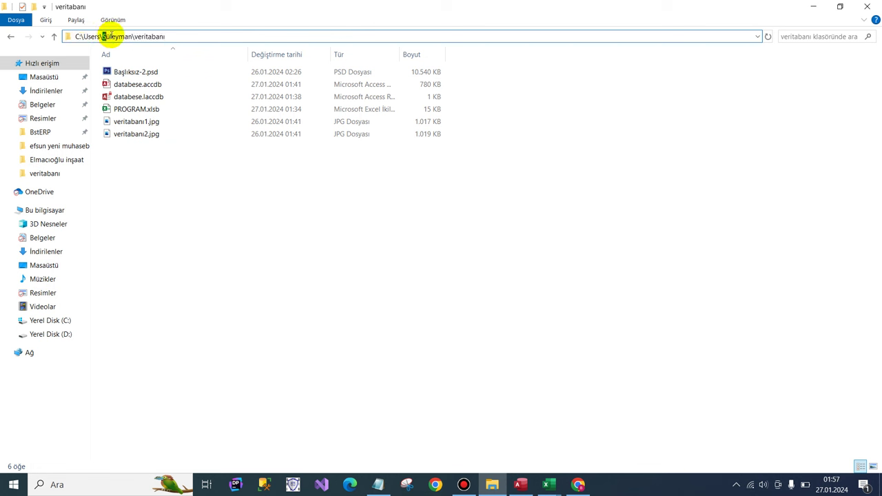
drag(203, 36, 7, 38)
key(ctrl+c)
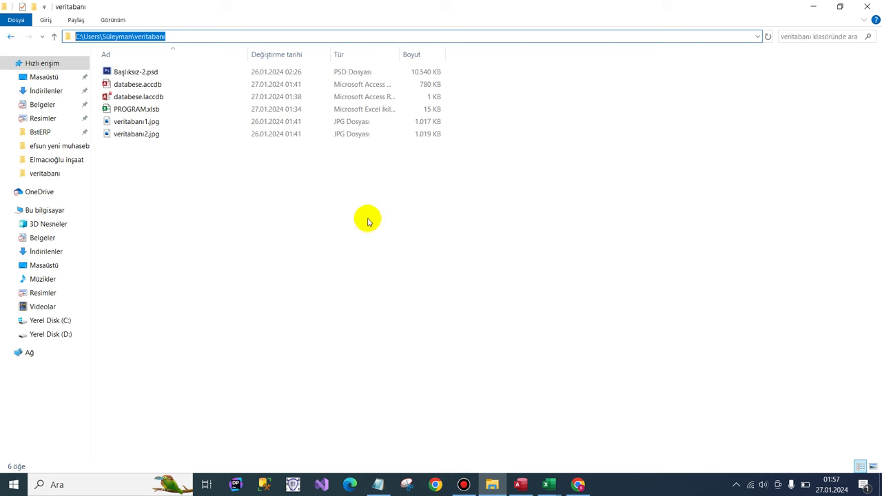
mouse_move(548, 485)
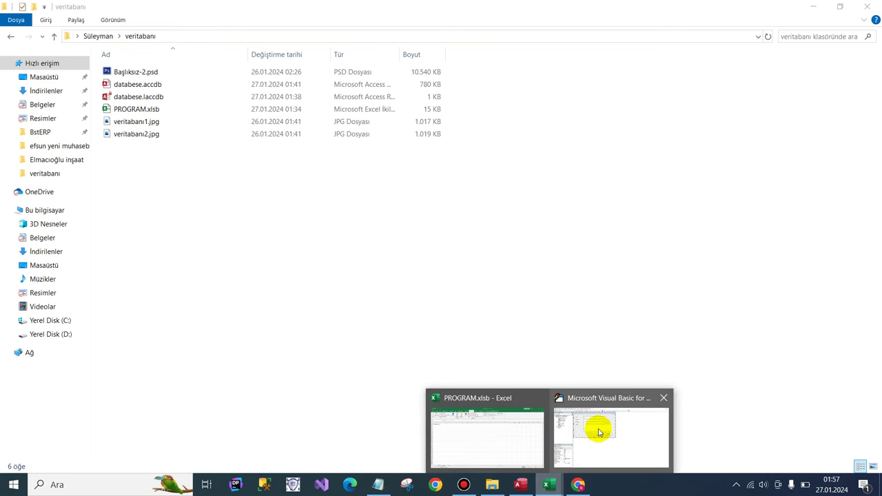
click(478, 437)
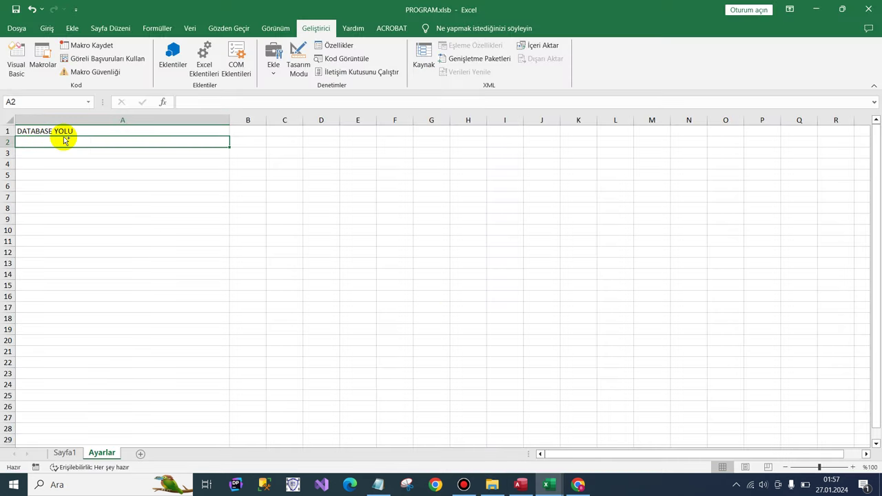
- Paste the folder path into A2 of the Ayarlar sheet and head back to the VBA editor
key(ctrl+v)
click(119, 161)
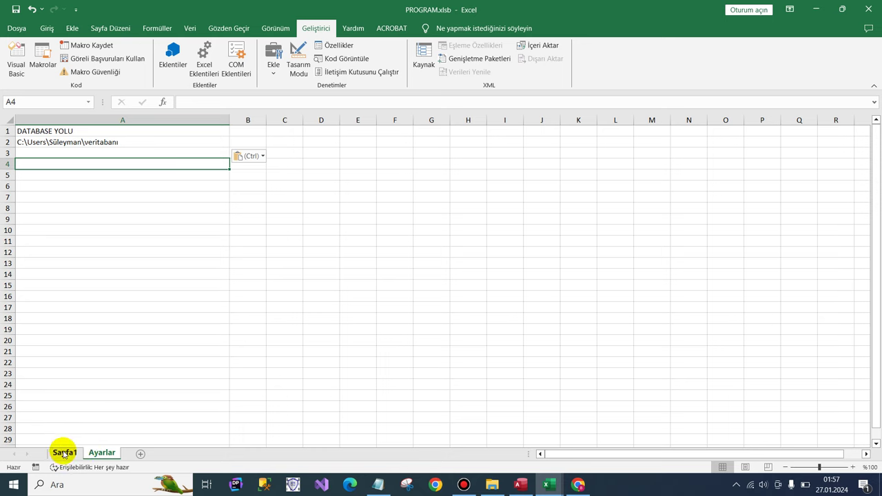
click(555, 475)
- Rerun the form, enter TEST, TEST LTD.ŞTİ, a phone number and an address, and confirm saving
mouse_move(546, 485)
click(579, 437)
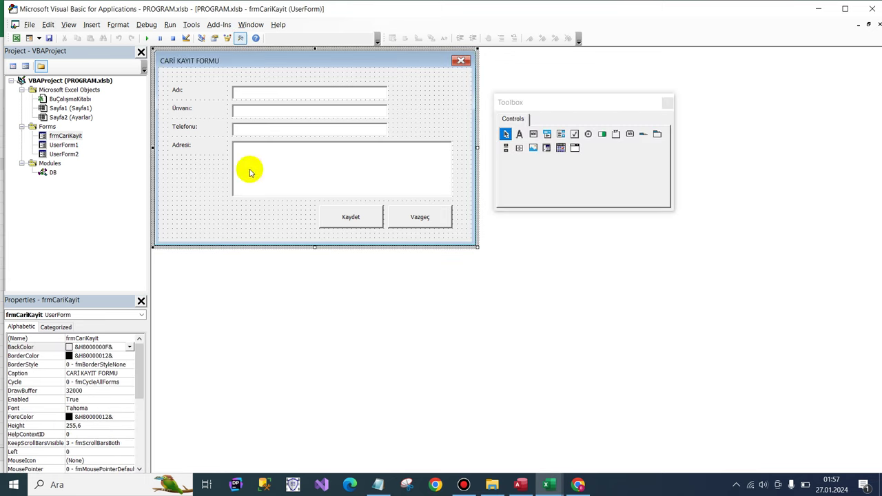
click(149, 39)
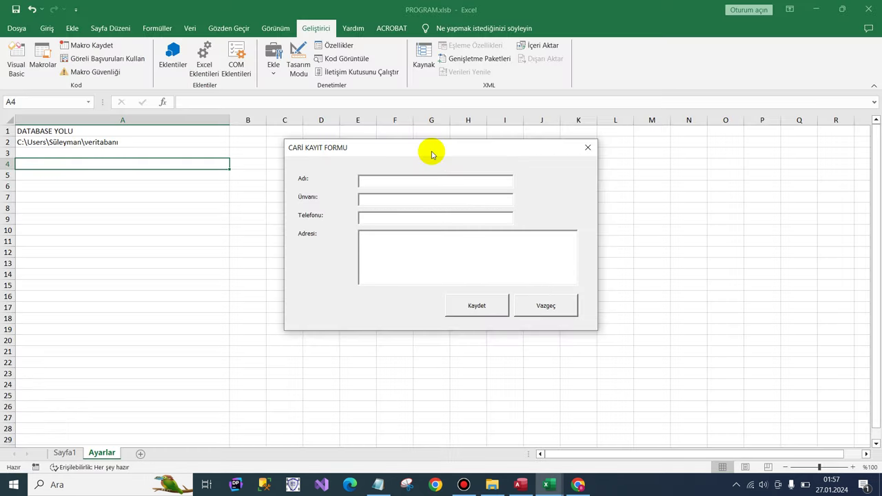
text(TEST)
key(Tab)
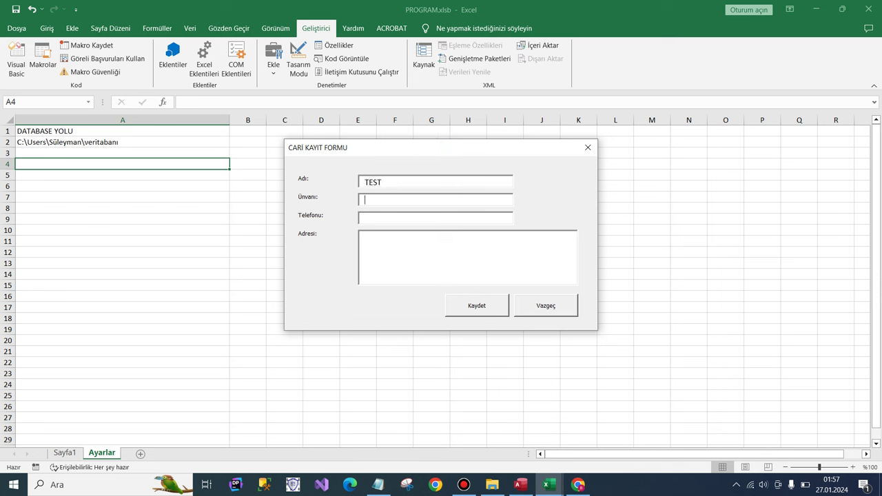
text(TEST LTD.ŞTİ)
click(366, 219)
text(324234234)
key(Tab)
text(İS)
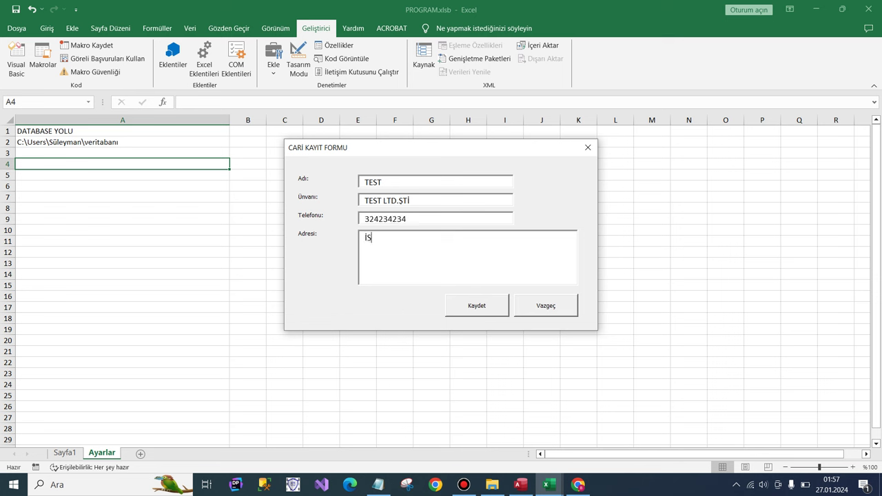
text(TANBUL MERKEZ)
click(476, 307)
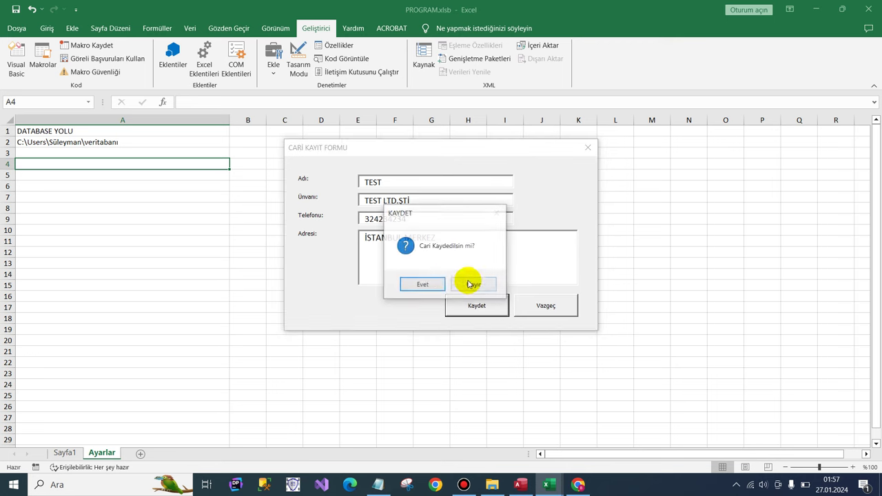
click(424, 283)
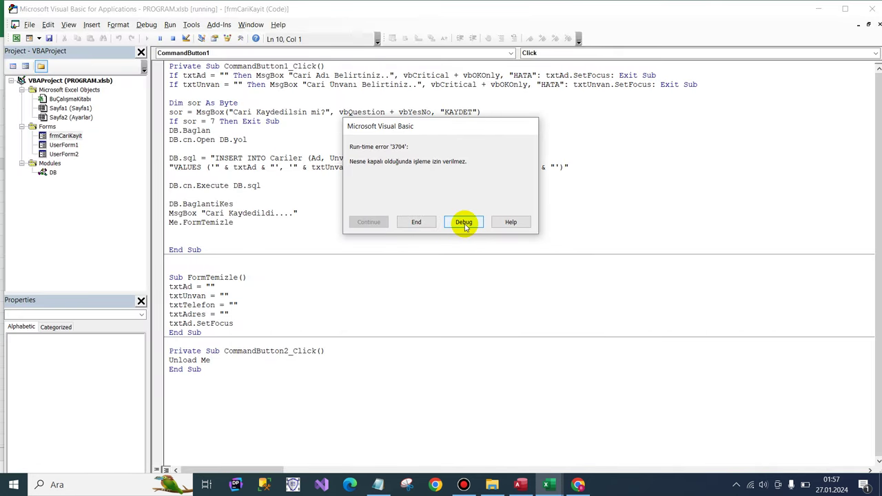
- Debug error 3704 to the rs.Close line, review the Kaydet button code, then return to Excel
click(465, 227)
click(464, 224)
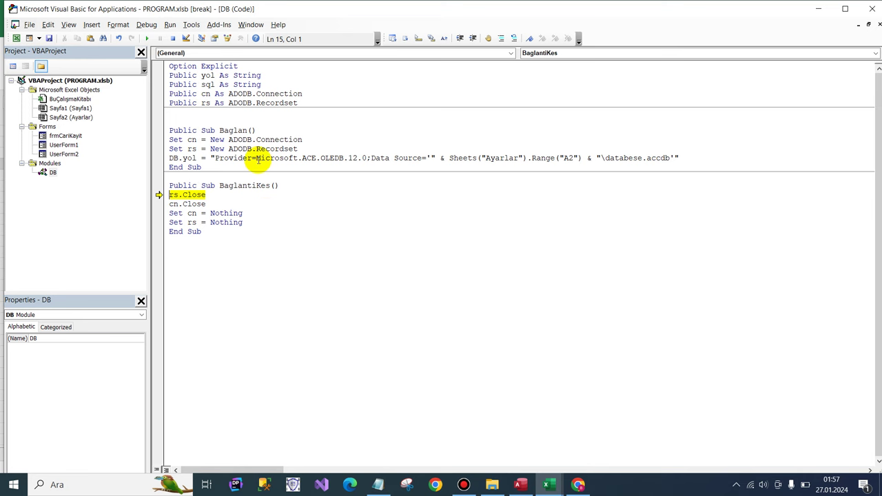
double_click(66, 136)
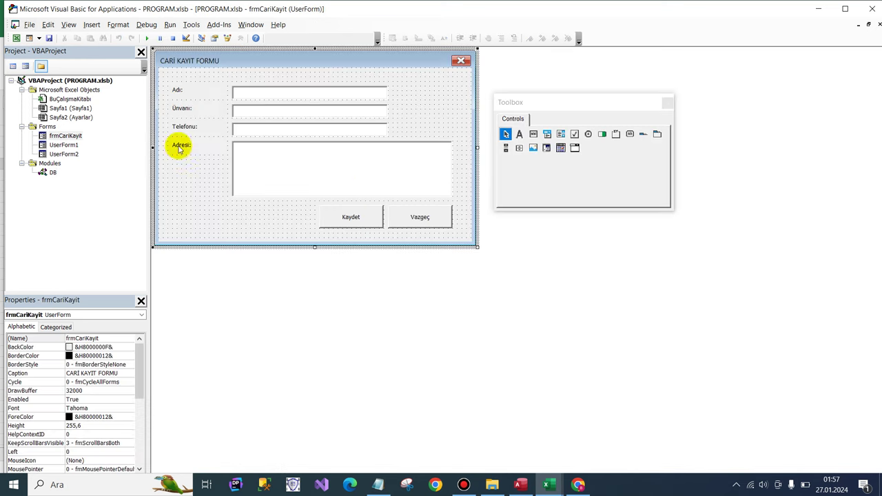
double_click(348, 216)
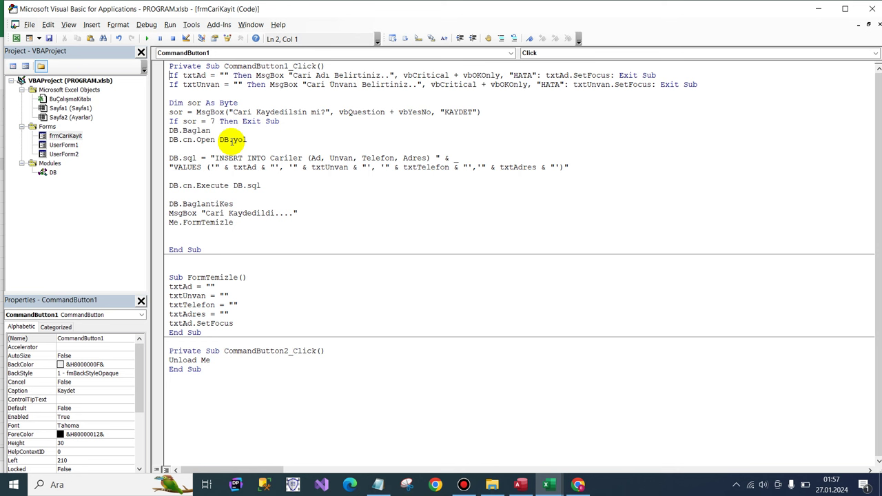
click(66, 137)
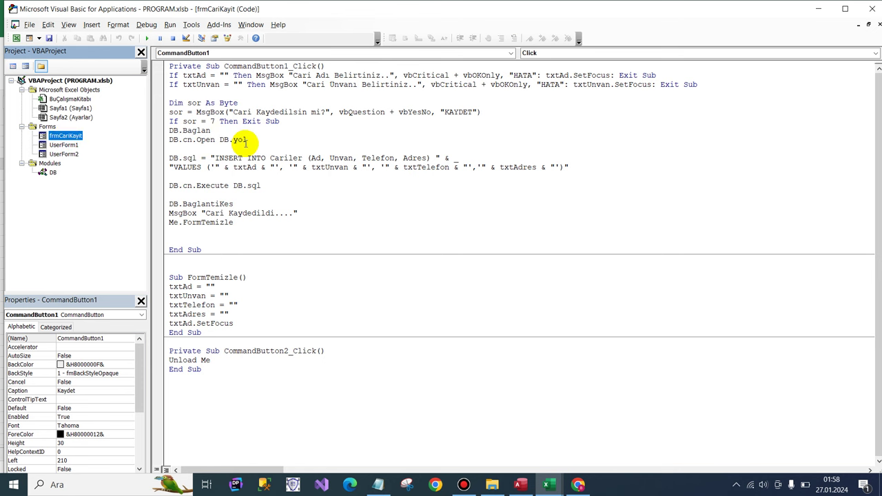
click(463, 484)
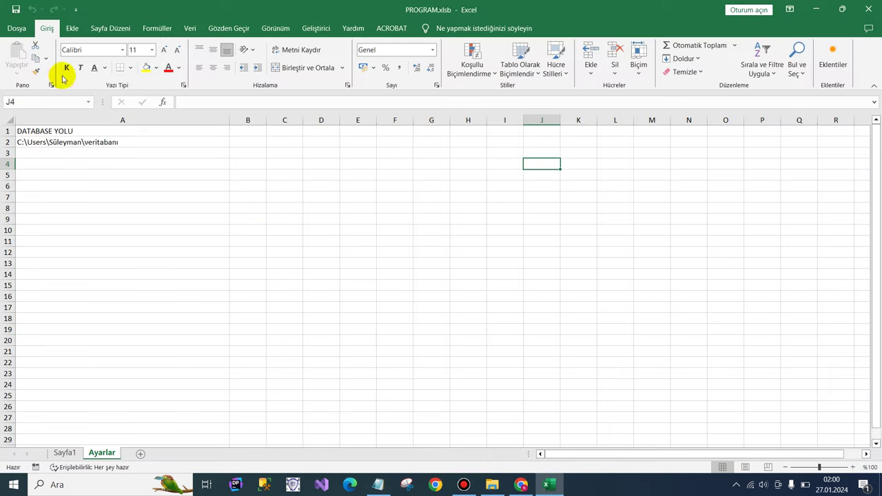
- Open the DB module from Excel's Developer tab and delete the commented 'rs.Close line in BaglantiKes
click(316, 28)
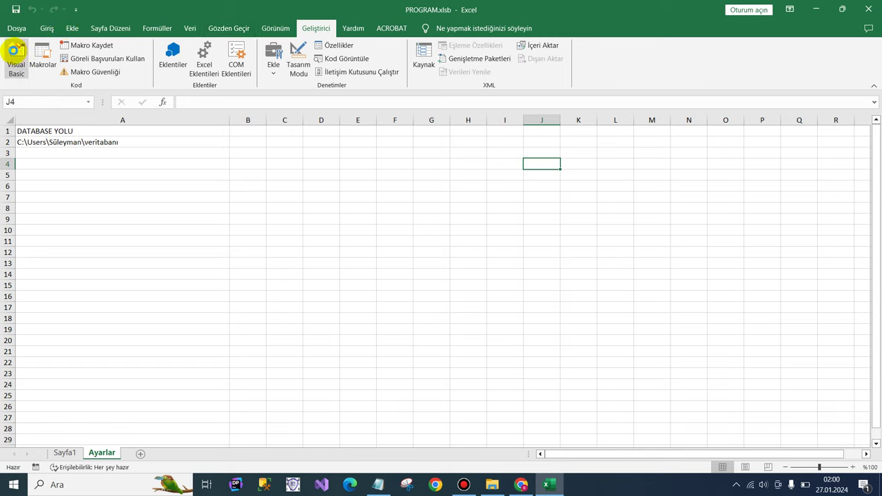
click(15, 53)
click(52, 144)
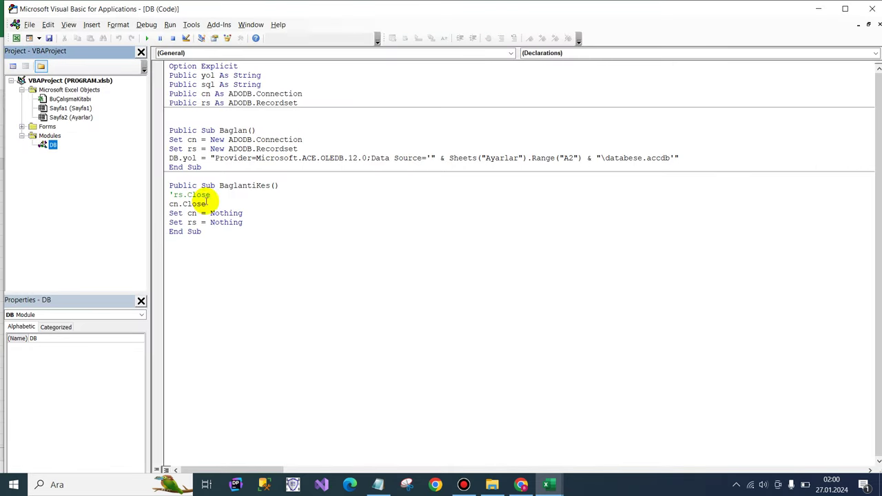
click(214, 195)
drag(215, 195, 158, 195)
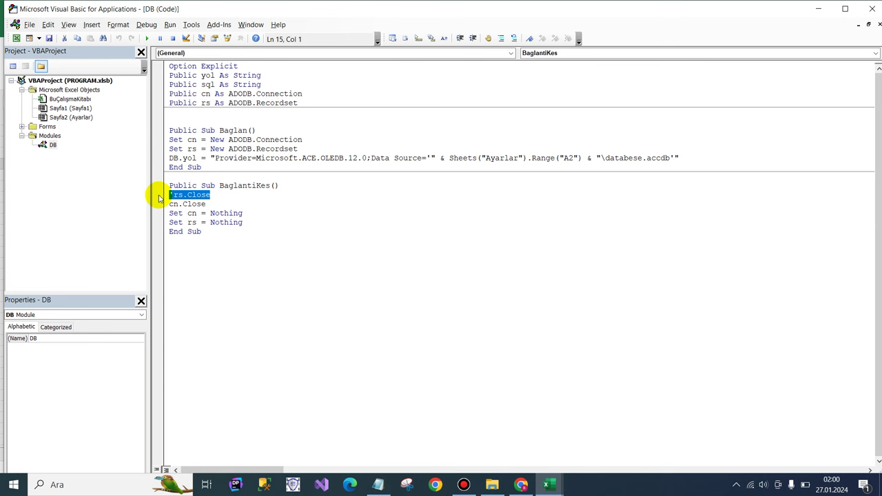
key(Delete)
key(Delete)
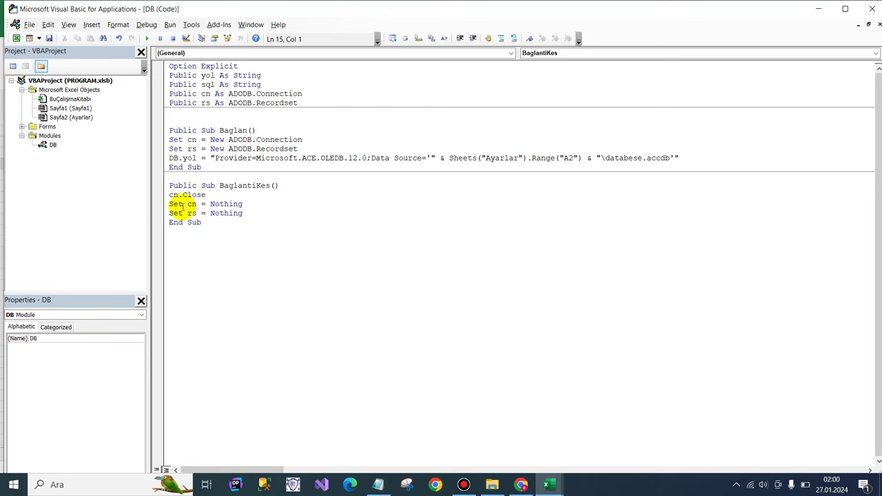
- Open databese.accdb from the veritabanı folder, view the Cariler table's TEST record, then close it
click(492, 484)
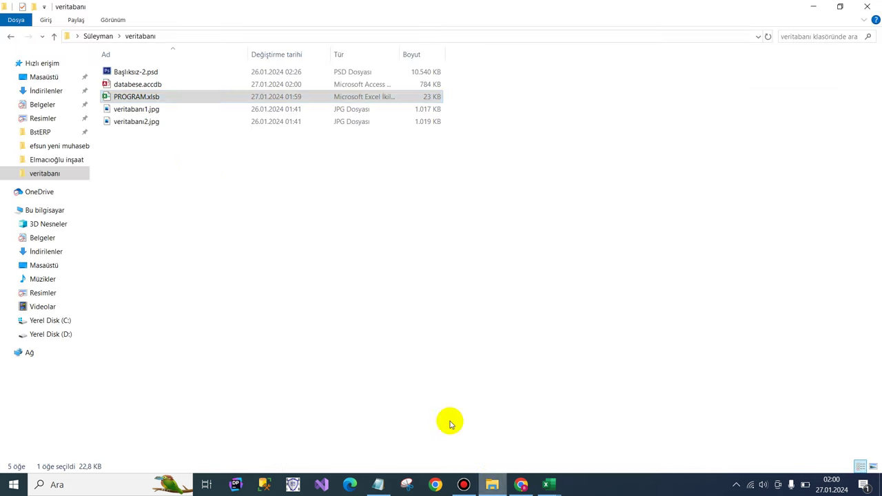
click(146, 85)
double_click(147, 86)
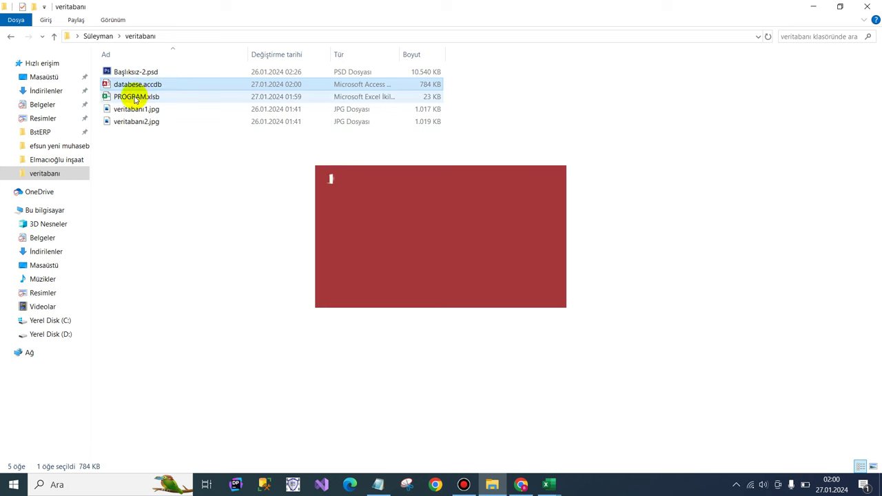
double_click(71, 147)
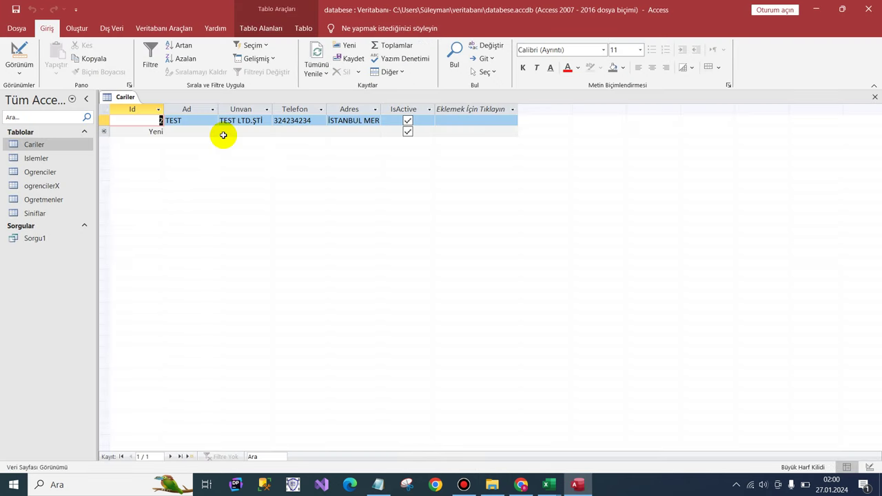
click(875, 97)
mouse_move(549, 485)
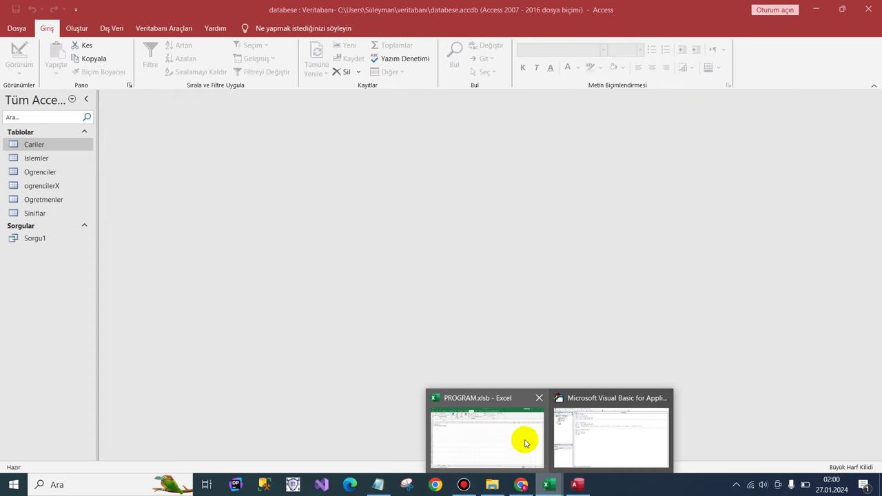
- Open frmCariKayit in the VBA editor and run the form
click(483, 438)
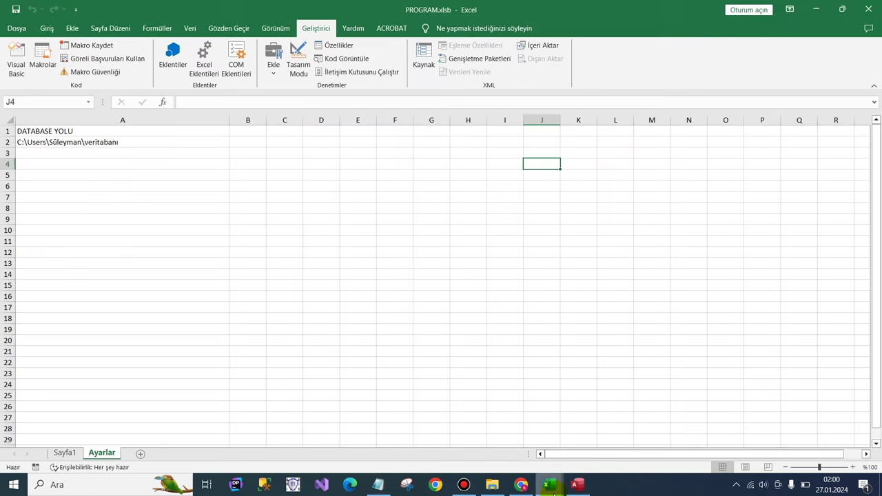
mouse_move(549, 485)
click(579, 428)
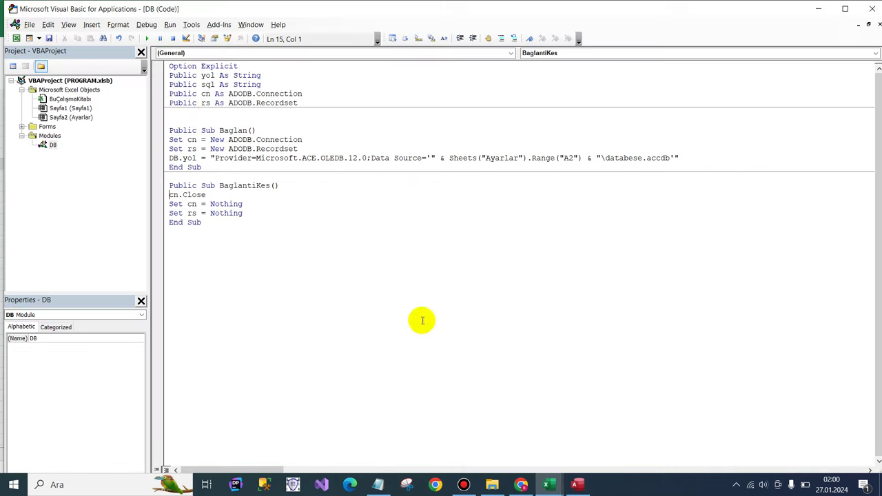
click(48, 127)
double_click(49, 127)
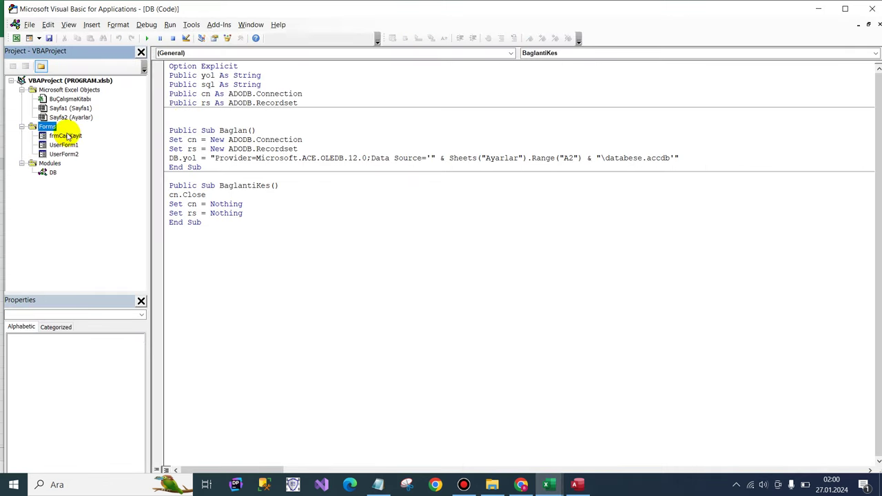
double_click(65, 136)
key(alt+F11)
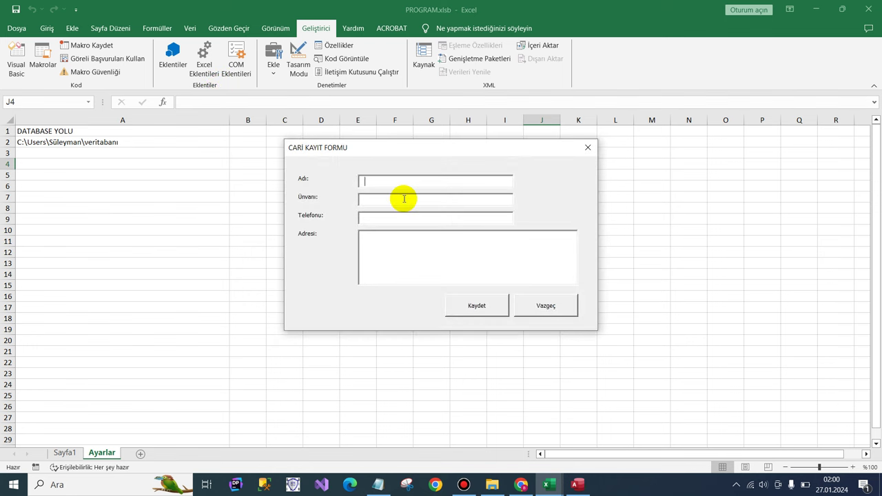
- Fill in MAVİ AY, MAVİAY A.Ş., a phone number and an address, and save the record
text(MAVİ AY)
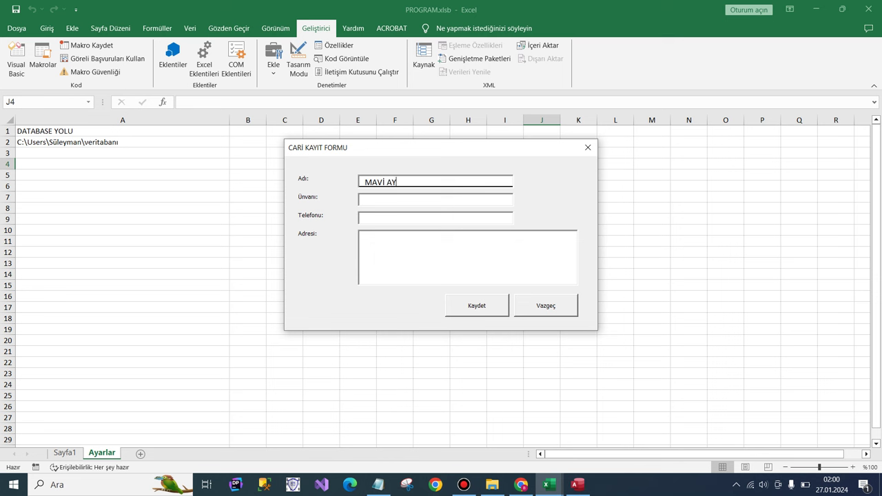
key(Tab)
text(MA)
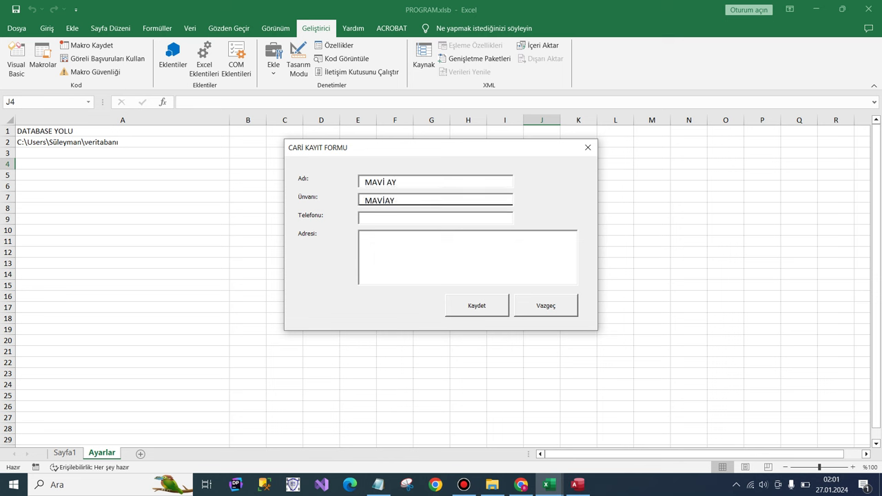
key(Tab)
text(2341234)
key(Tab)
text(ANKARA MERKE)
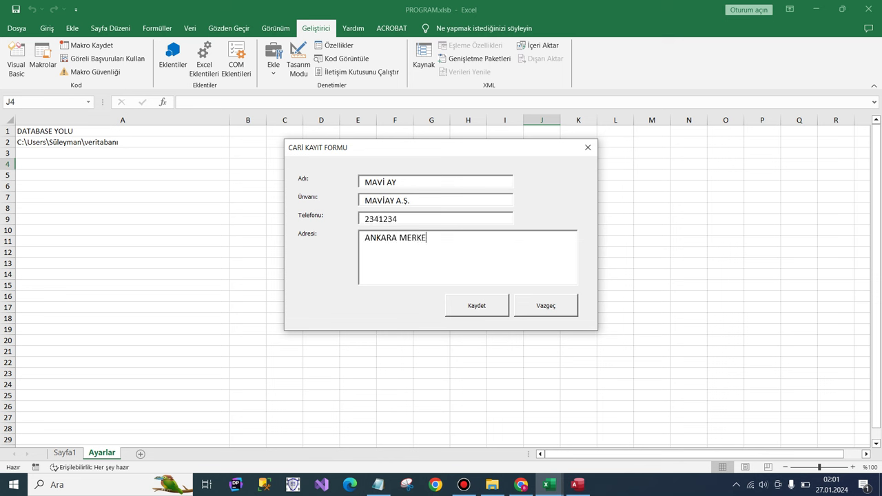
text(Z)
key(Tab)
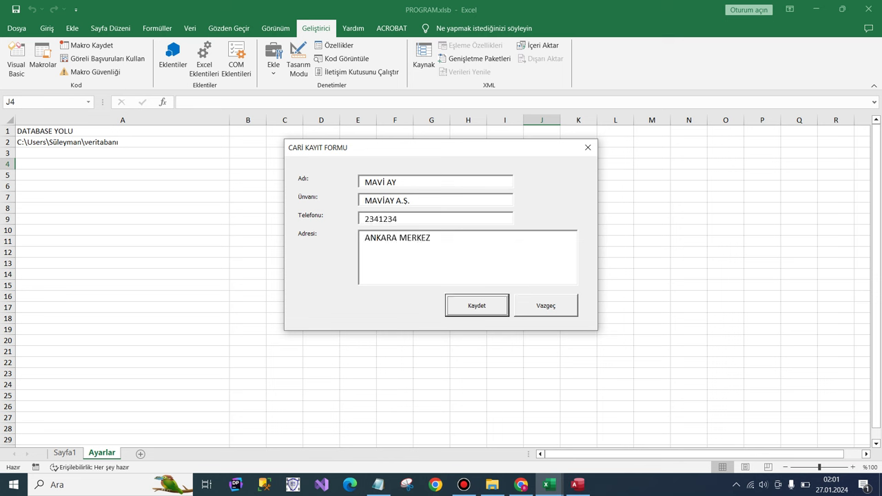
key(Return)
key(Return)
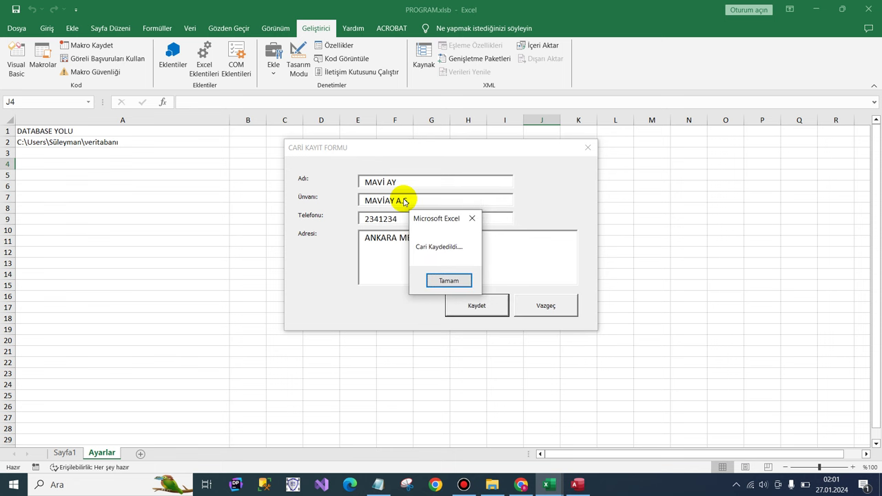
key(Return)
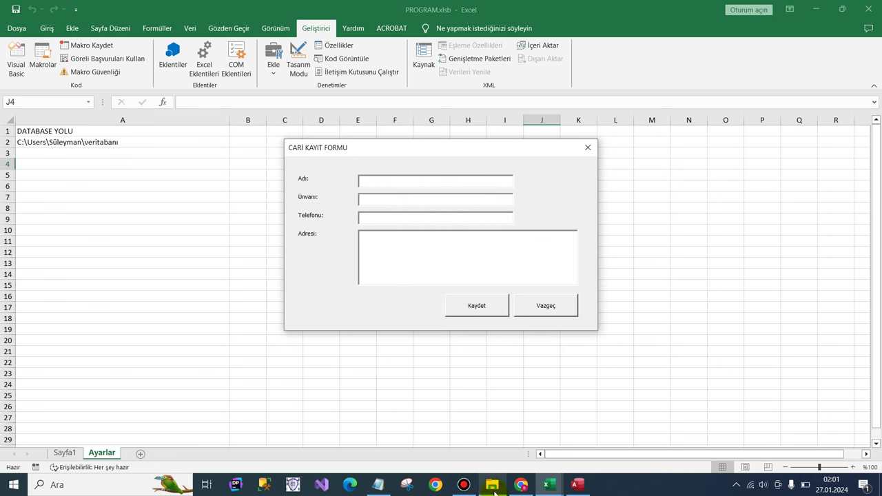
- Check the new record as Id 4 in the Access Cariler table, then close the table
click(578, 484)
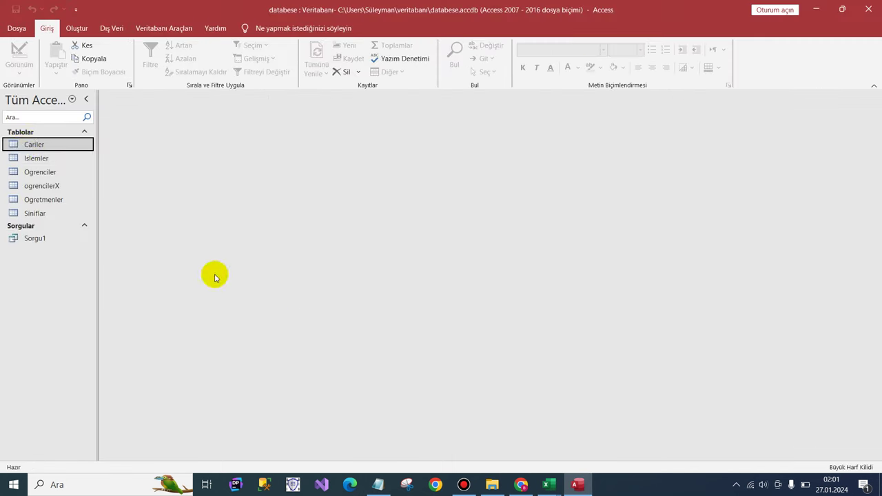
double_click(28, 144)
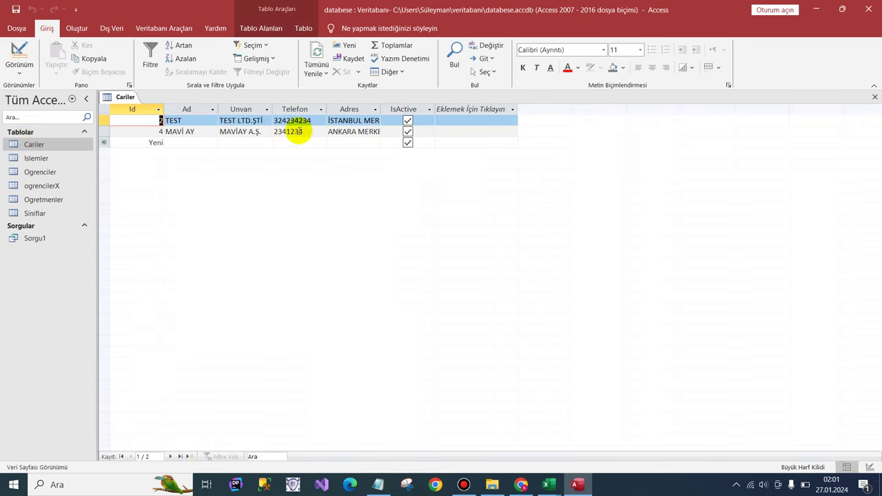
click(875, 98)
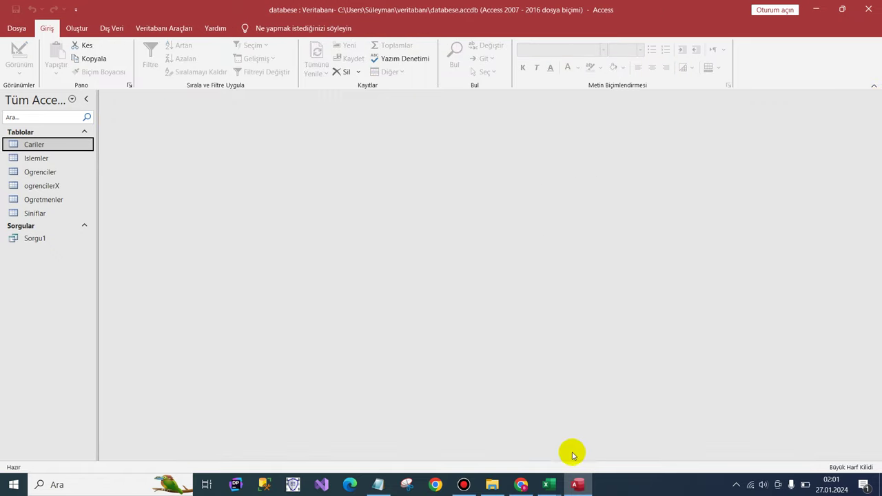
click(548, 484)
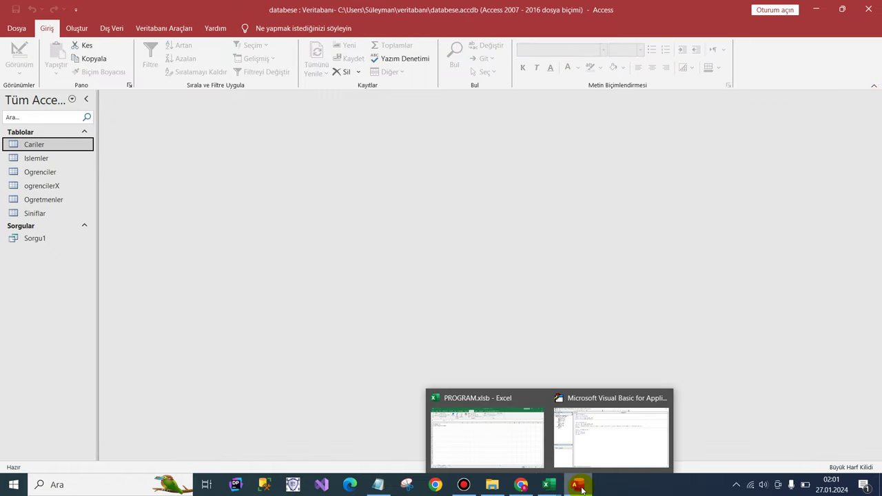
click(464, 485)
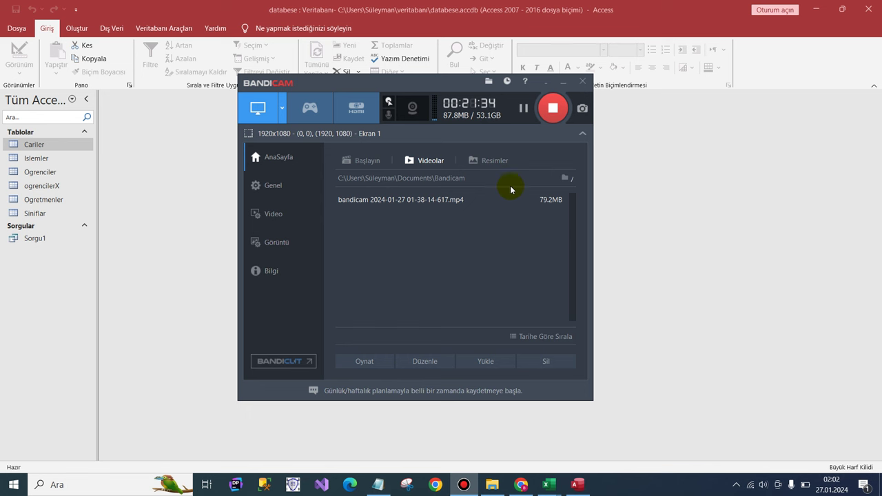
mouse_move(409, 84)
mouse_down()
mouse_move(429, 46)
mouse_move(413, 96)
mouse_up()
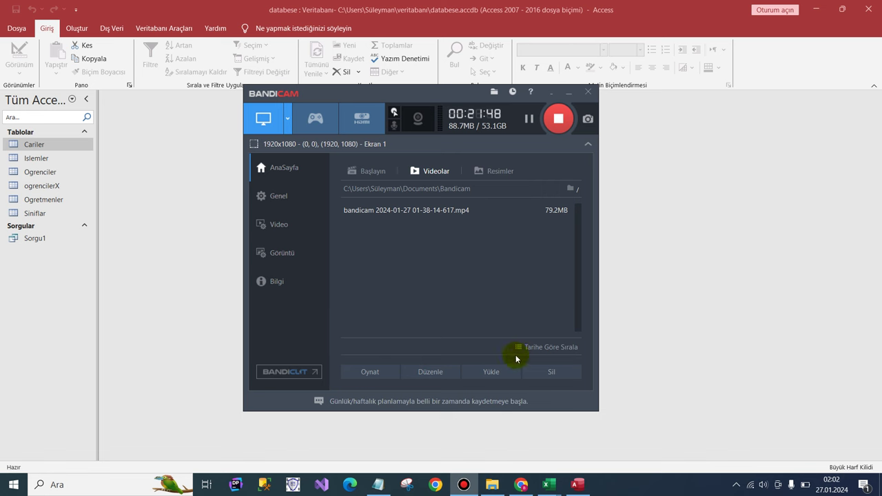
click(464, 485)
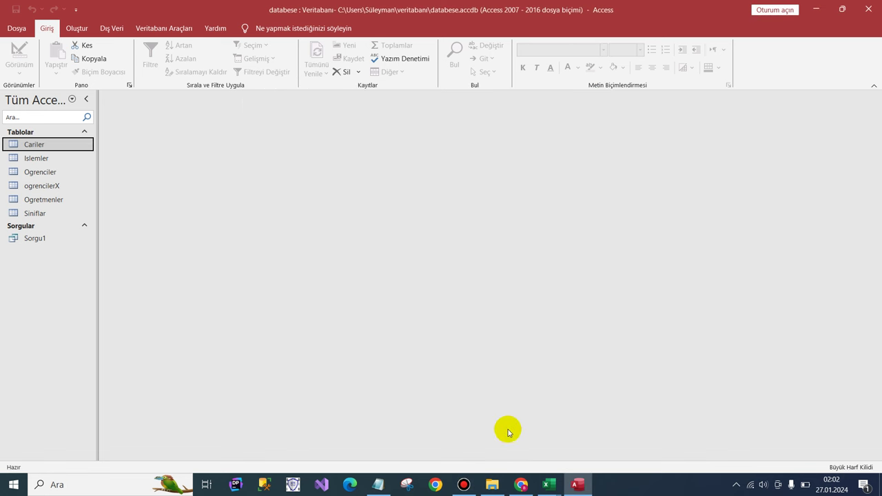